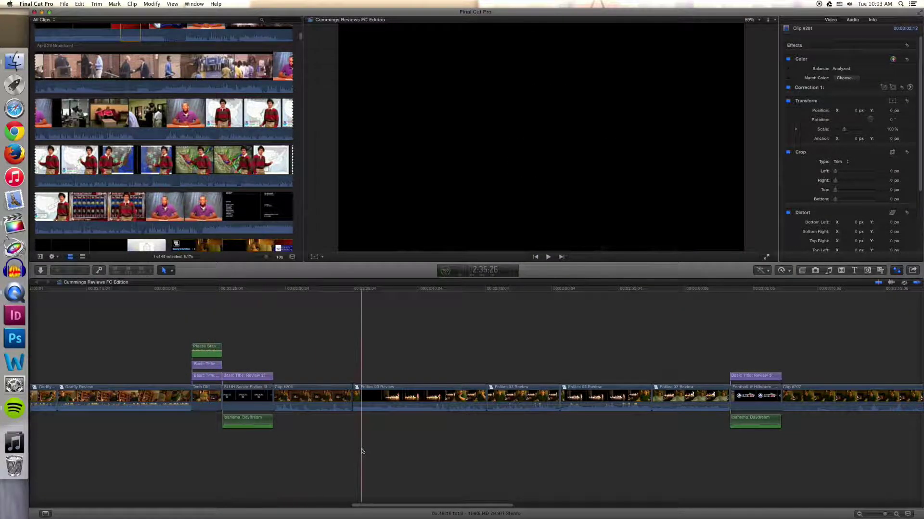
- Open the Gadfly Review compound clip containing the pink list footage, and return to the Cummings Reviews FC Edition timeline
{"action": "left_click_drag", "start_coordinate": [382, 506], "coordinate": [283, 457]}
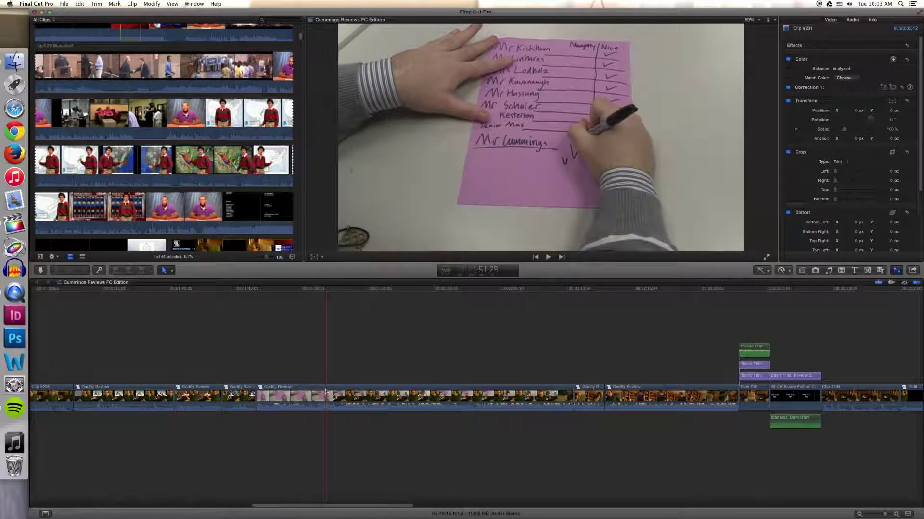
{"action": "left_click", "coordinate": [326, 389]}
{"action": "double_click", "coordinate": [325, 389]}
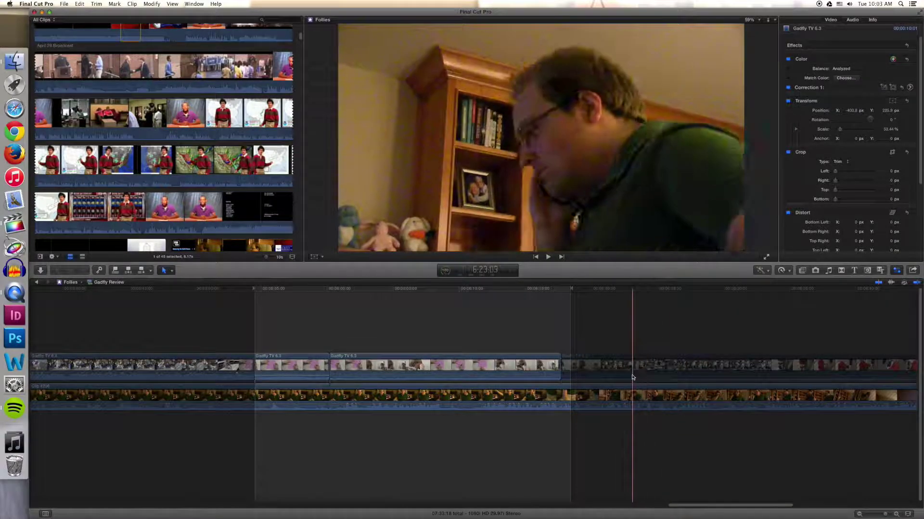
{"action": "left_click", "coordinate": [35, 283]}
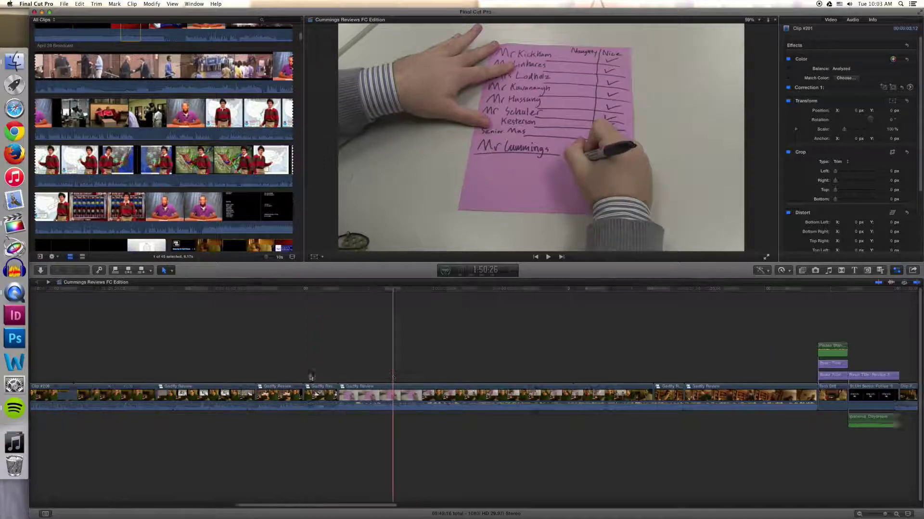
- Open the Cummings Reviews project in the timeline in place of the FC Edition
{"action": "key", "text": "space"}
{"action": "scroll", "coordinate": [125, 128], "scroll_direction": "up", "scroll_amount": 5}
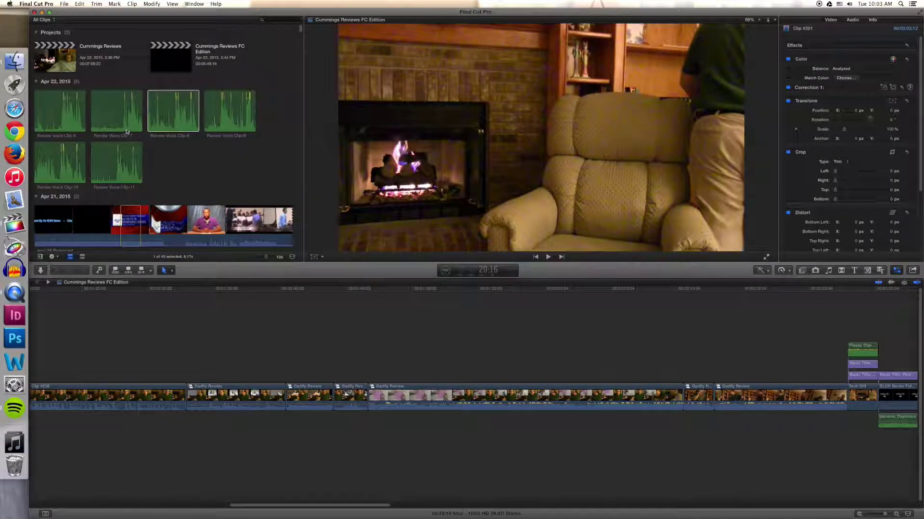
{"action": "left_click", "coordinate": [173, 110]}
{"action": "double_click", "coordinate": [59, 60]}
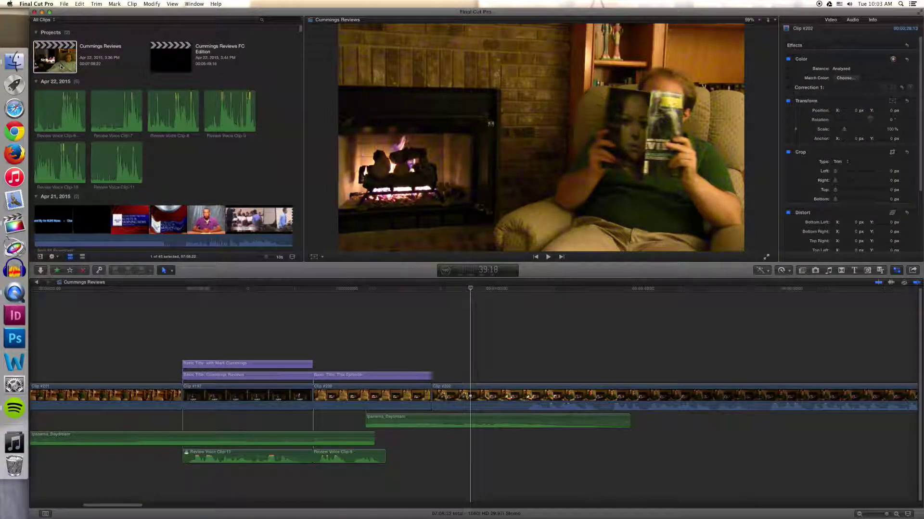
- Play the Conclusion section near the end of the project to find where its footage should end
{"action": "scroll", "coordinate": [190, 483], "scroll_direction": "right", "scroll_amount": 5}
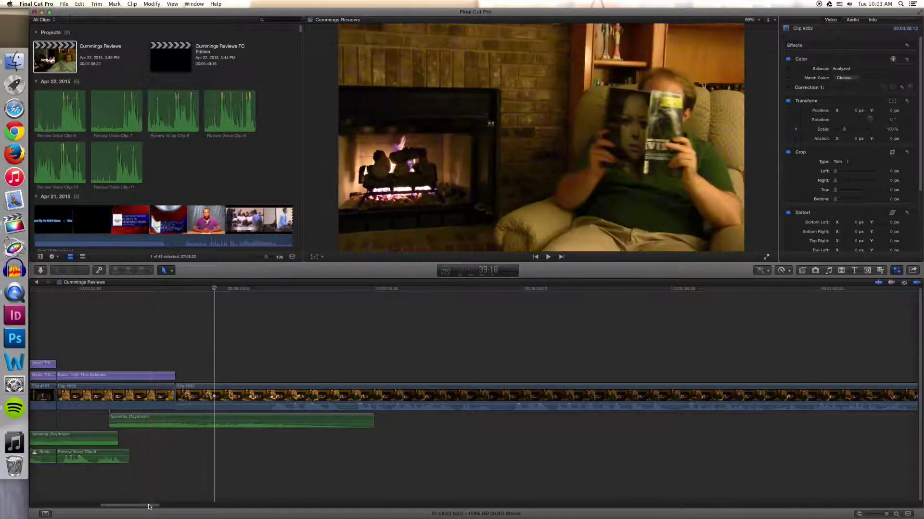
{"action": "scroll", "coordinate": [361, 478], "scroll_direction": "right", "scroll_amount": 15}
{"action": "scroll", "coordinate": [584, 440], "scroll_direction": "right", "scroll_amount": 10}
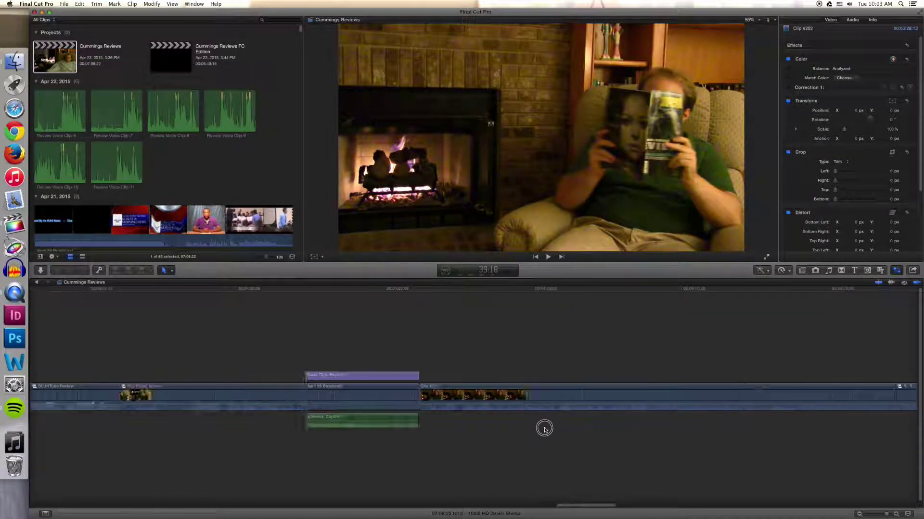
{"action": "scroll", "coordinate": [863, 463], "scroll_direction": "right", "scroll_amount": 8}
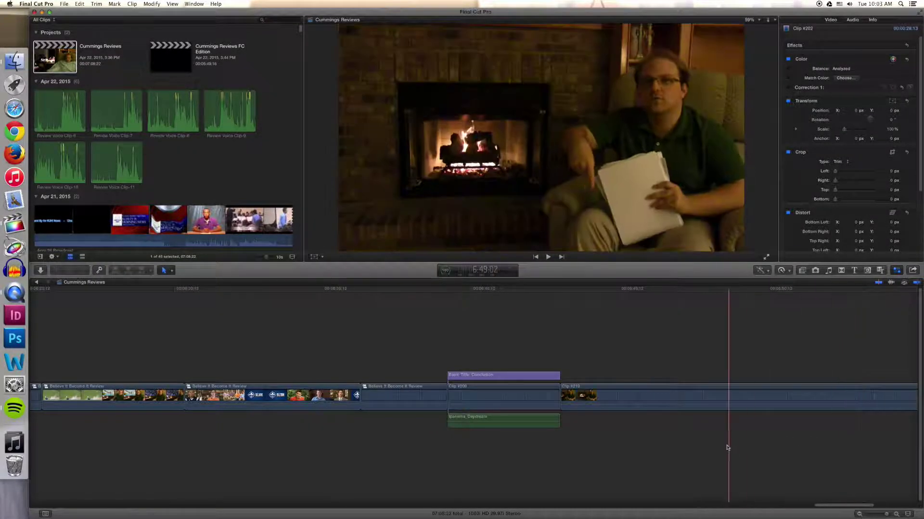
{"action": "scroll", "coordinate": [616, 429], "scroll_direction": "right", "scroll_amount": 4}
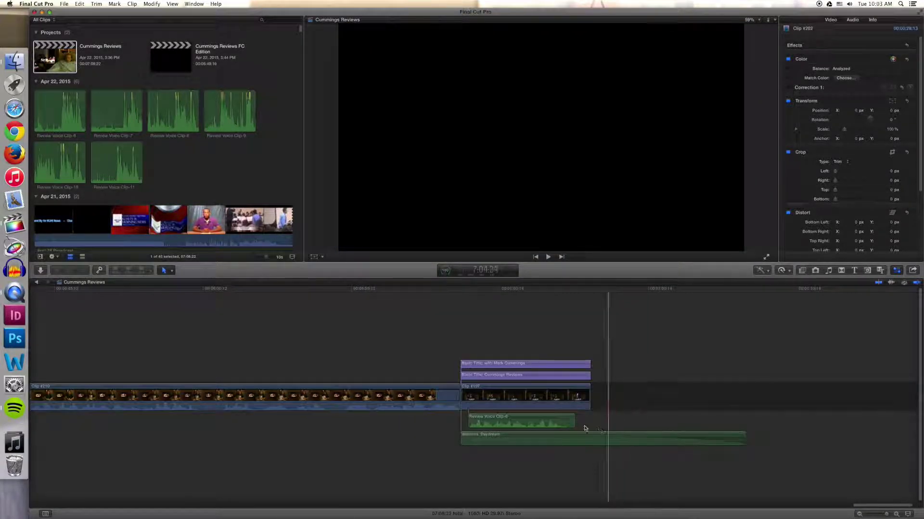
{"action": "scroll", "coordinate": [365, 423], "scroll_direction": "left", "scroll_amount": 6}
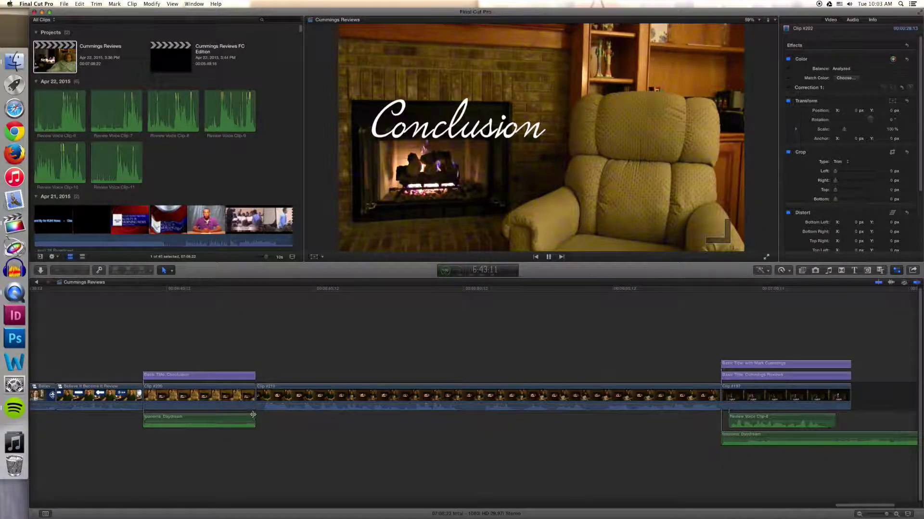
{"action": "key", "text": "space"}
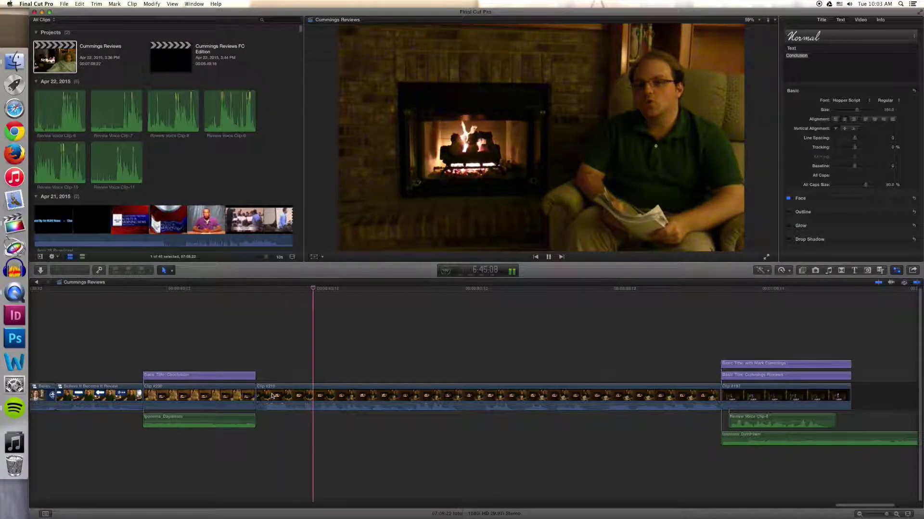
{"action": "key", "text": "XF86AudioRaiseVolume"}
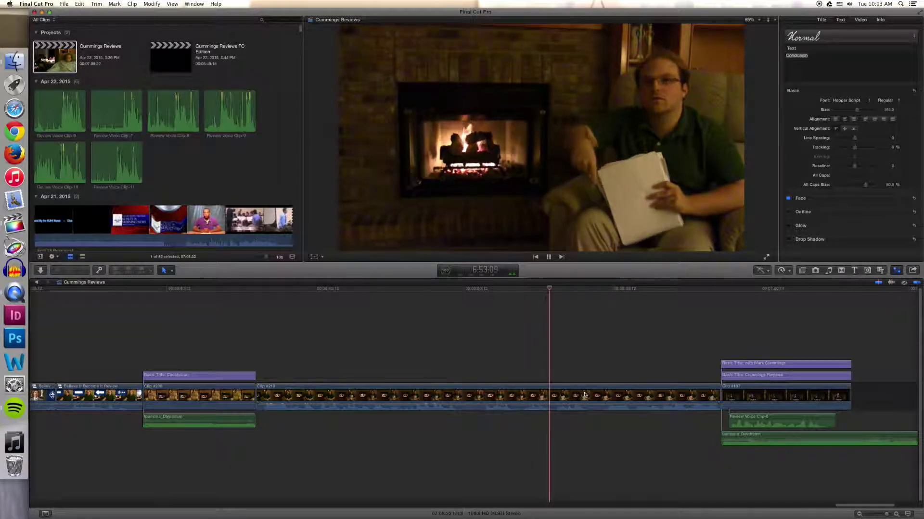
- Split the conclusion clip at about 6:56 and delete the part between the cut and the closing title
{"action": "left_click", "coordinate": [629, 391]}
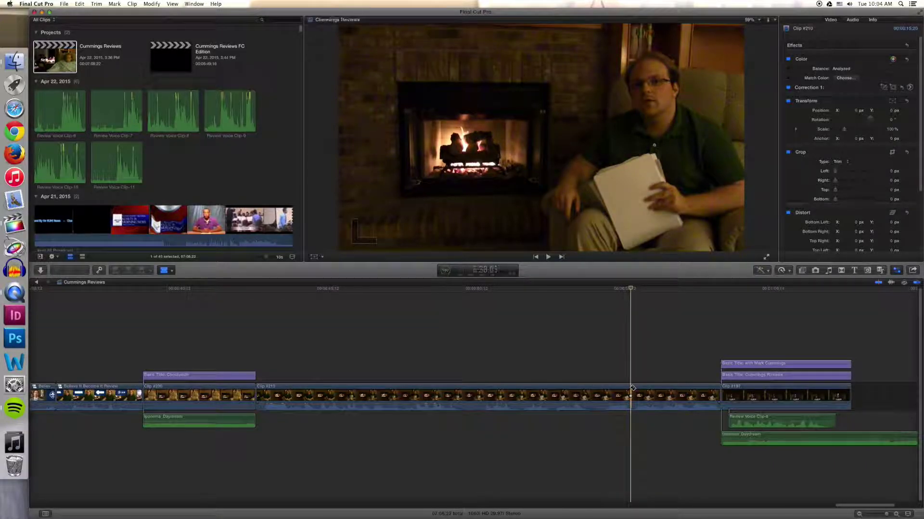
{"action": "left_click", "coordinate": [660, 389]}
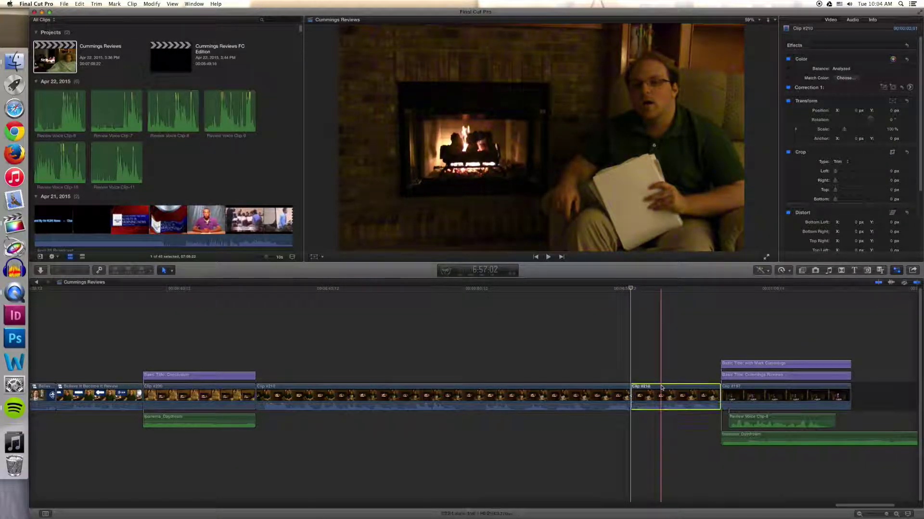
{"action": "key", "text": "Delete"}
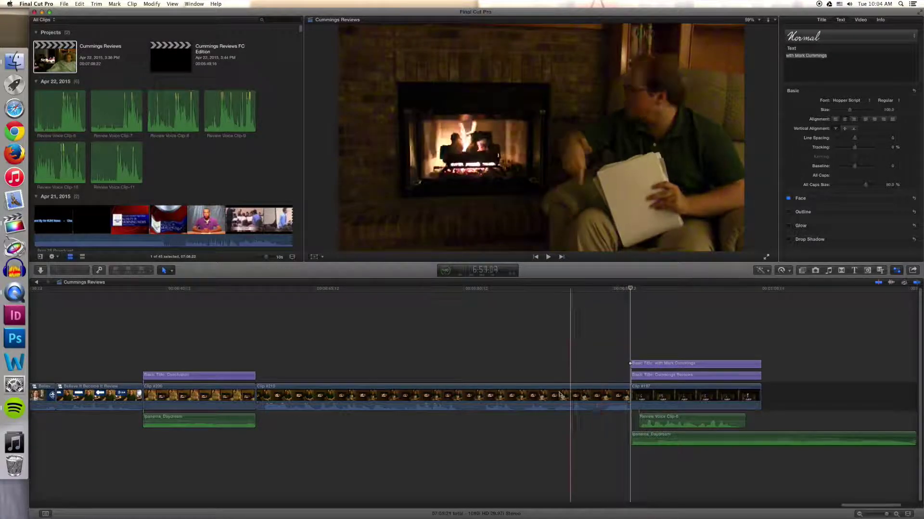
- Play the shortened conclusion through the closing title and the music that follows it
{"action": "key", "text": "space"}
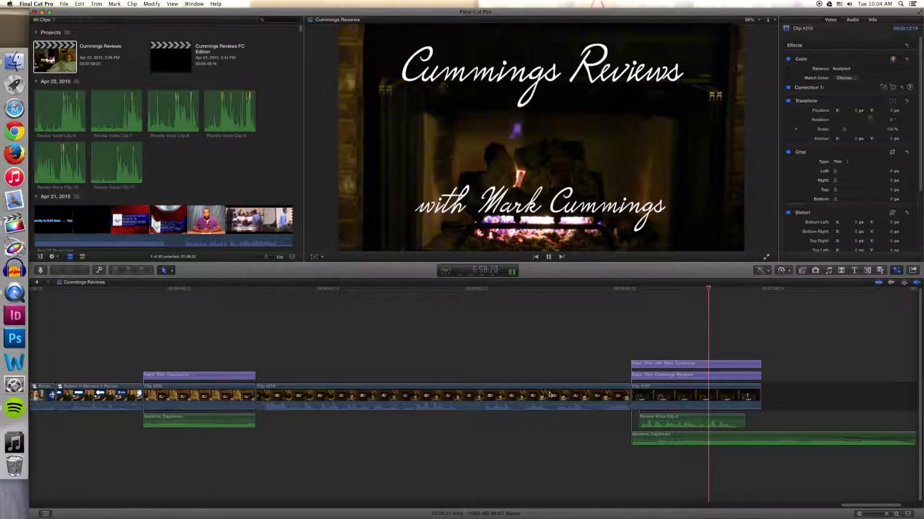
{"action": "scroll", "coordinate": [553, 400], "scroll_direction": "right", "scroll_amount": 5}
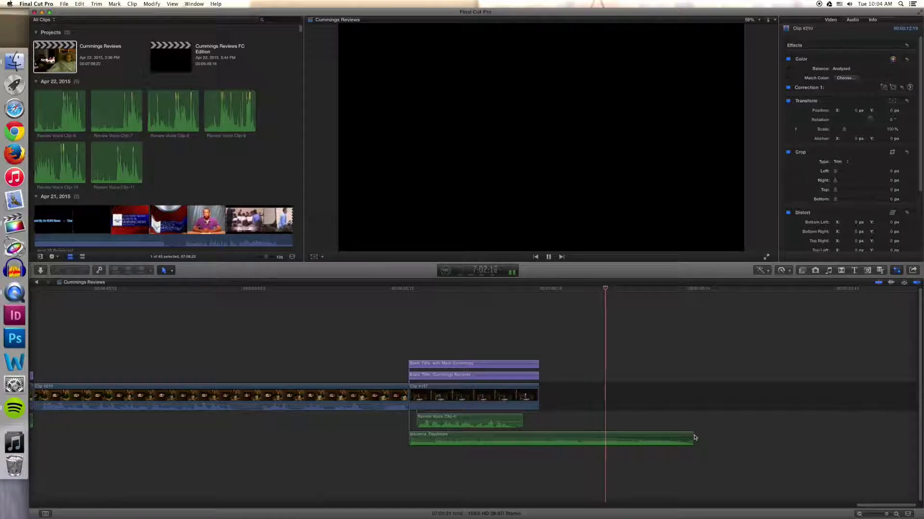
{"action": "key", "text": "space"}
{"action": "key", "text": "alt+k"}
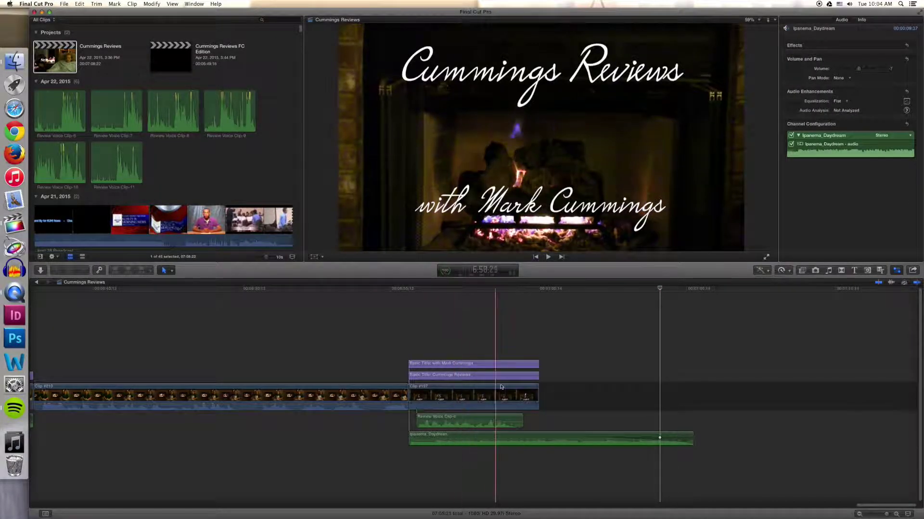
- Copy the Review 5 title above the Believe It Become It review's opening
{"action": "scroll", "coordinate": [513, 396], "scroll_direction": "left", "scroll_amount": 6}
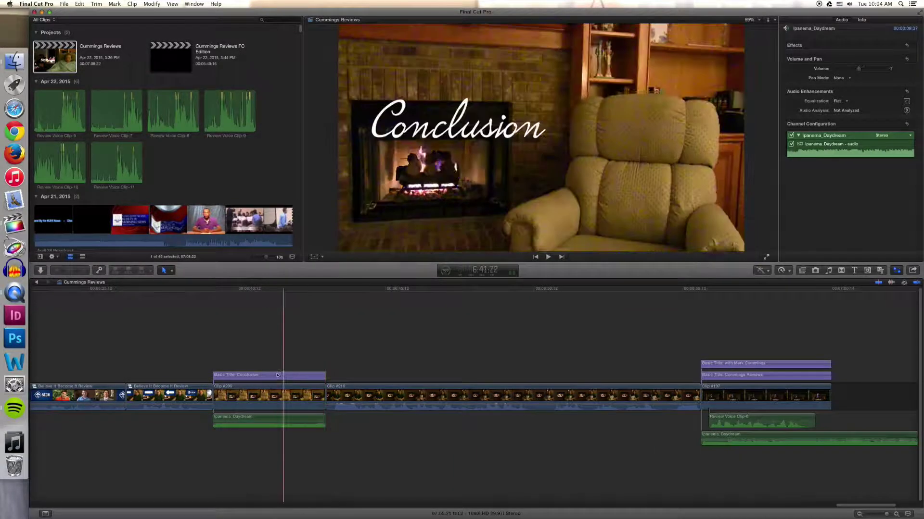
{"action": "scroll", "coordinate": [276, 377], "scroll_direction": "left", "scroll_amount": 20}
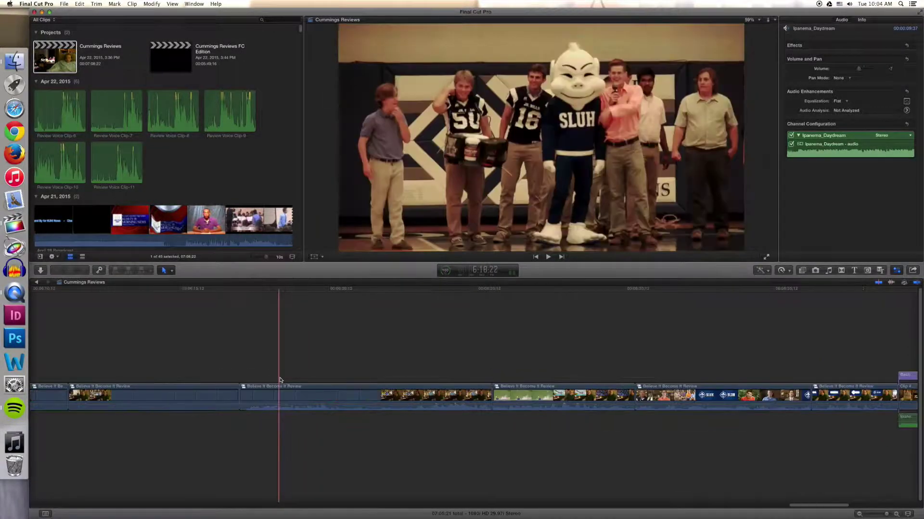
{"action": "scroll", "coordinate": [277, 382], "scroll_direction": "left", "scroll_amount": 15}
{"action": "left_click", "coordinate": [322, 376]}
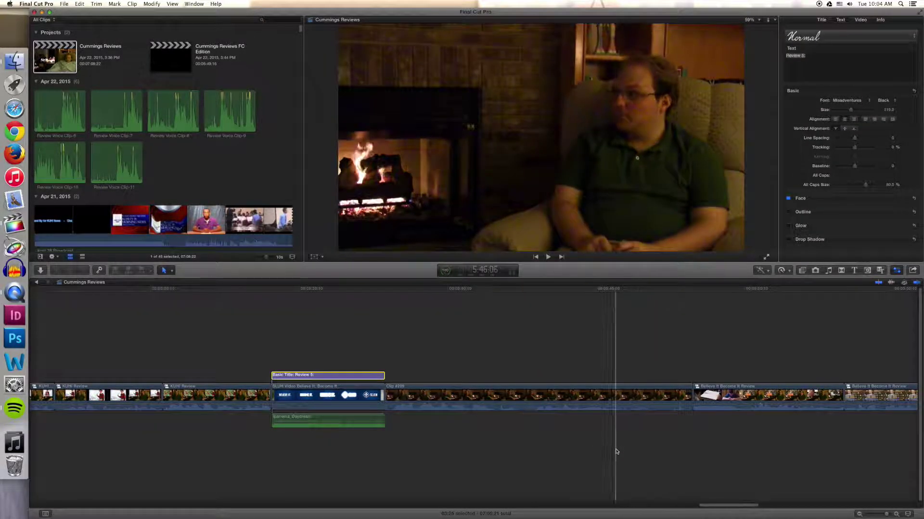
- Paste the copied title at about 7:03.26, after the closing title, and move it into the primary storyline
{"action": "left_click_drag", "start_coordinate": [626, 503], "coordinate": [866, 499]}
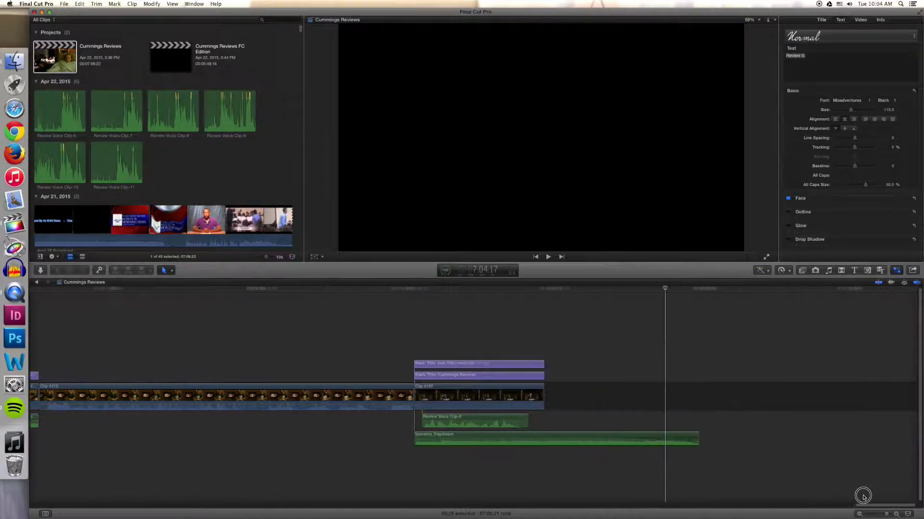
{"action": "key", "text": "space"}
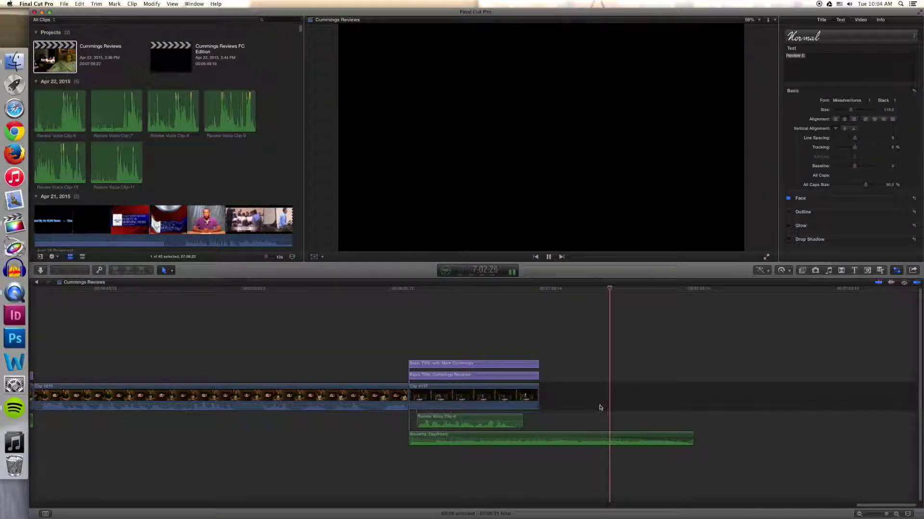
{"action": "key", "text": "space"}
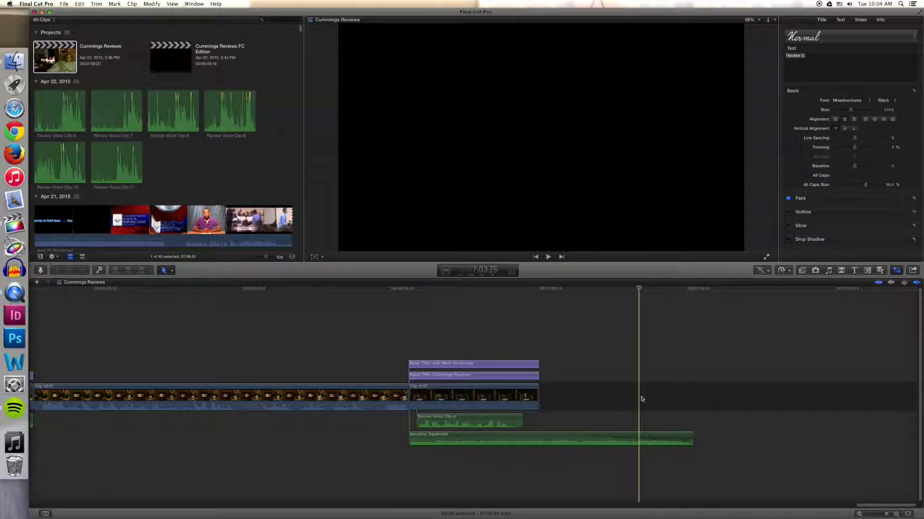
{"action": "left_click", "coordinate": [638, 399]}
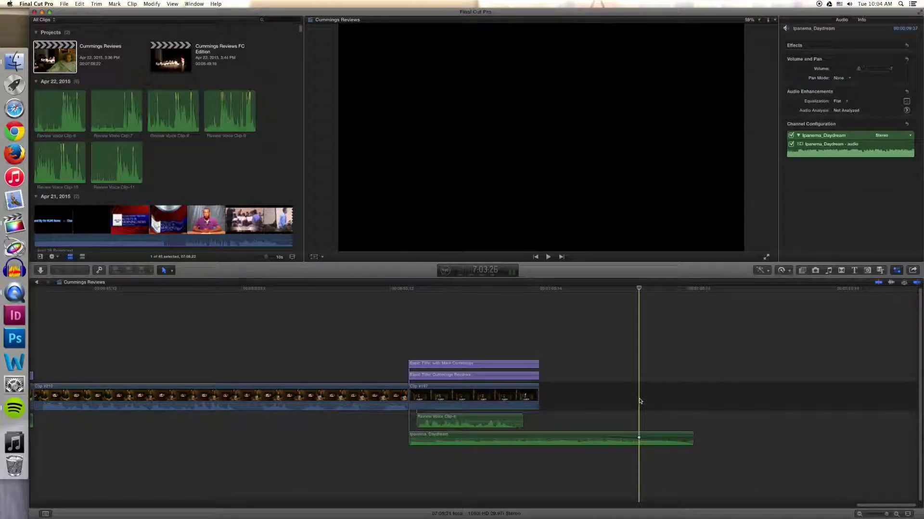
{"action": "key", "text": "super+v"}
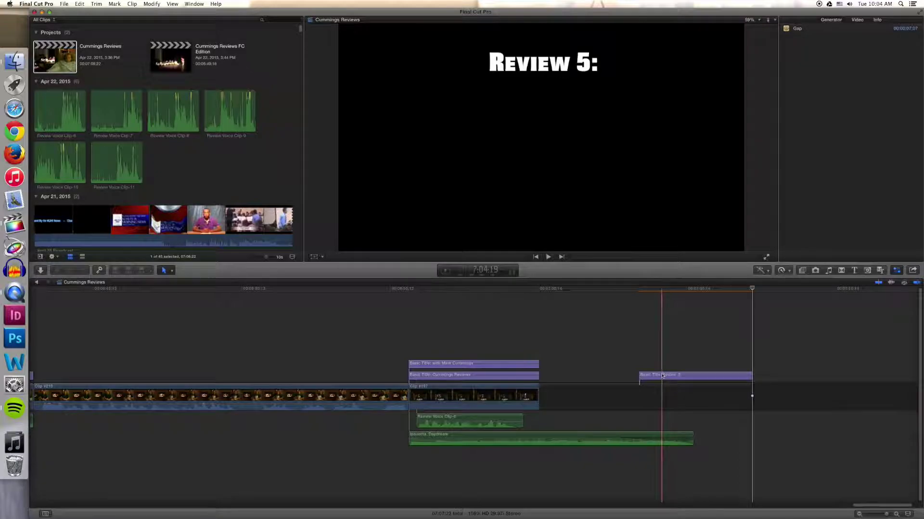
{"action": "left_click", "coordinate": [654, 378]}
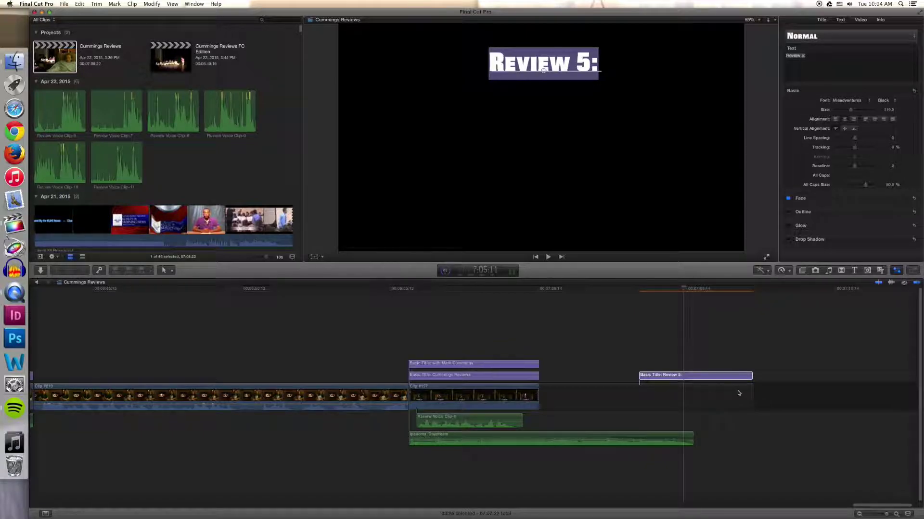
{"action": "left_click_drag", "start_coordinate": [751, 393], "coordinate": [655, 395]}
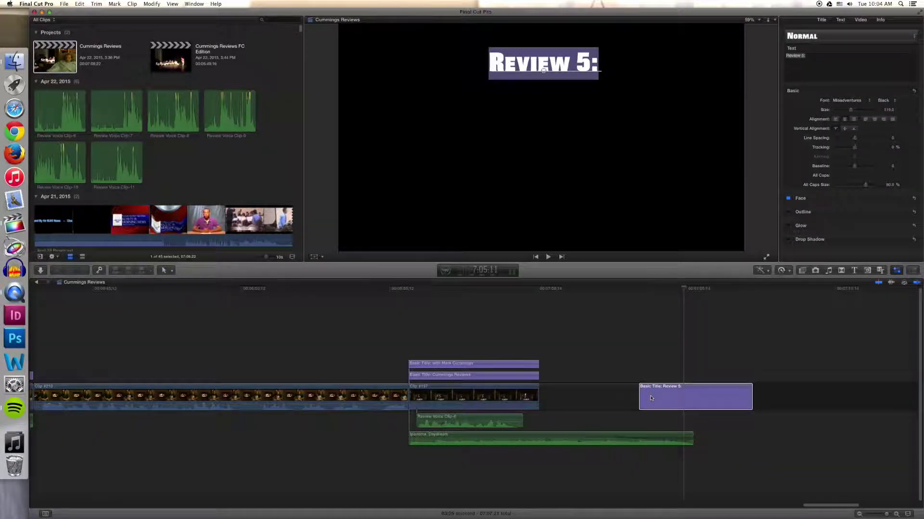
- Replace the pasted title's text with "Directed By:" and the director's full name on a second line, and move it down to mid-frame
{"action": "type", "text": "S"}
{"action": "type", "text": "irected "}
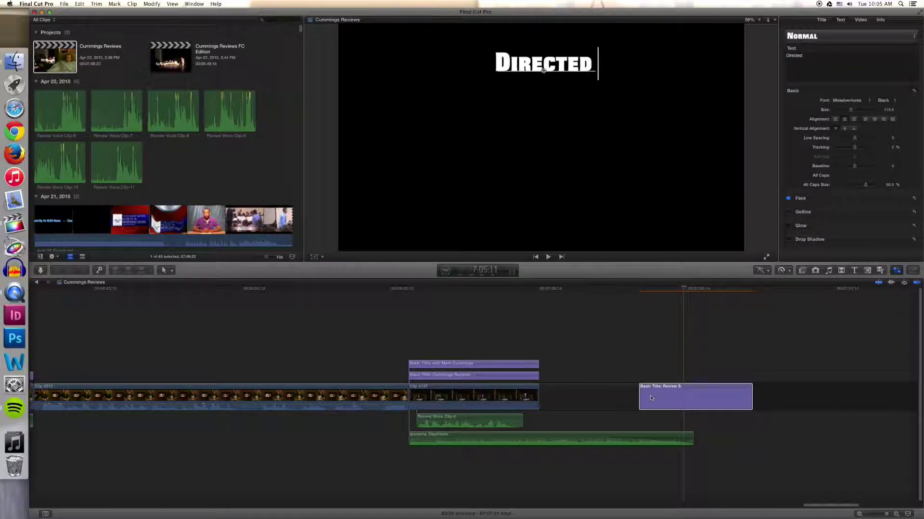
{"action": "type", "text": "By:"}
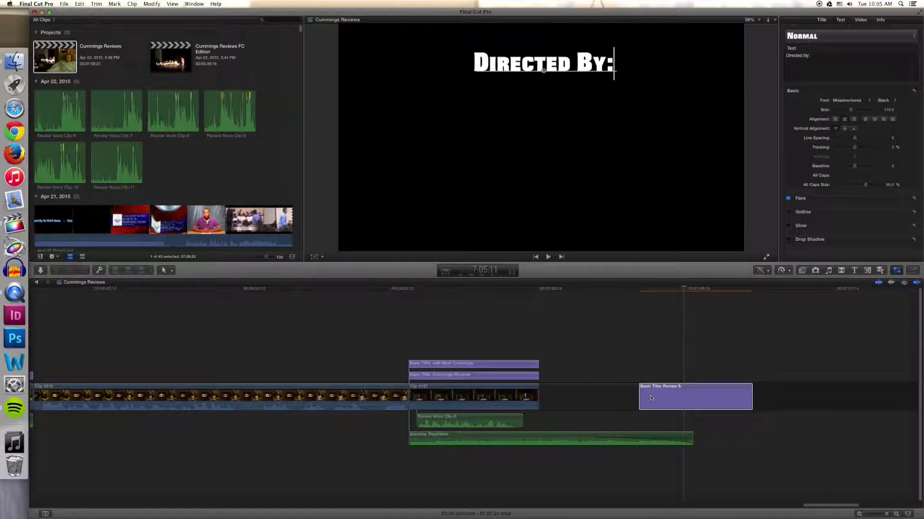
{"action": "type", "text": "David Burke"}
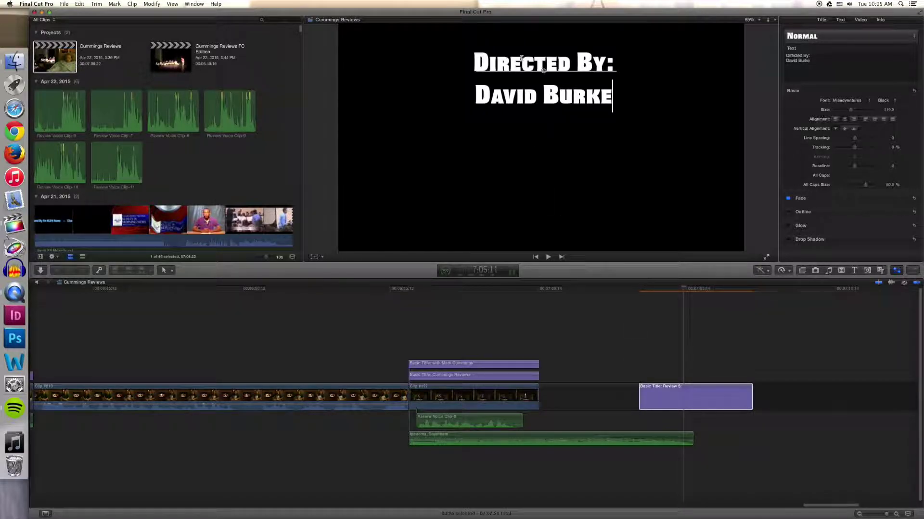
{"action": "left_click_drag", "start_coordinate": [543, 71], "coordinate": [542, 124]}
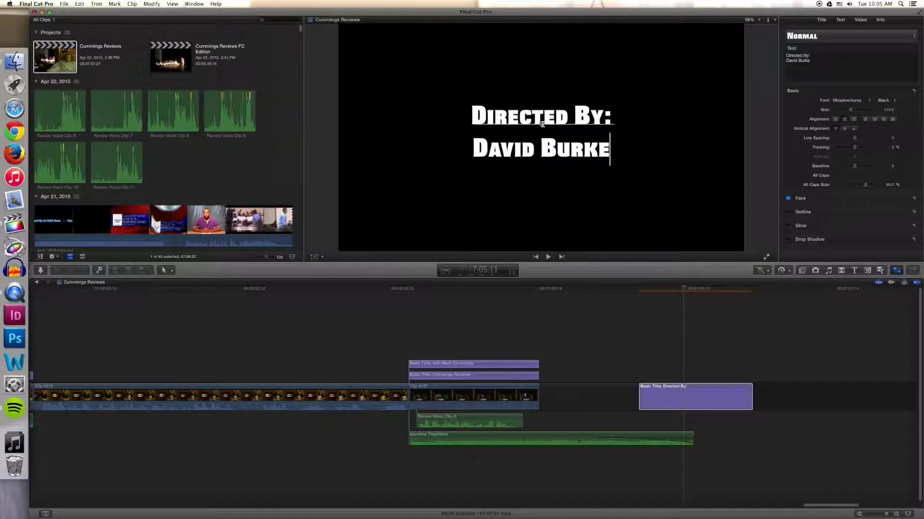
- Play the "Directed By:" credit and trim its end back to about 7:06.26
{"action": "left_click", "coordinate": [634, 307]}
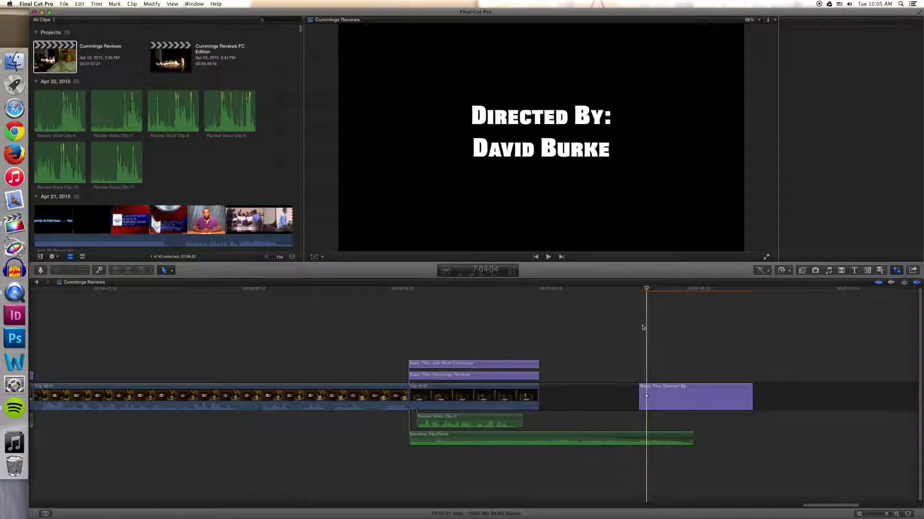
{"action": "left_click", "coordinate": [624, 354]}
{"action": "key", "text": "space"}
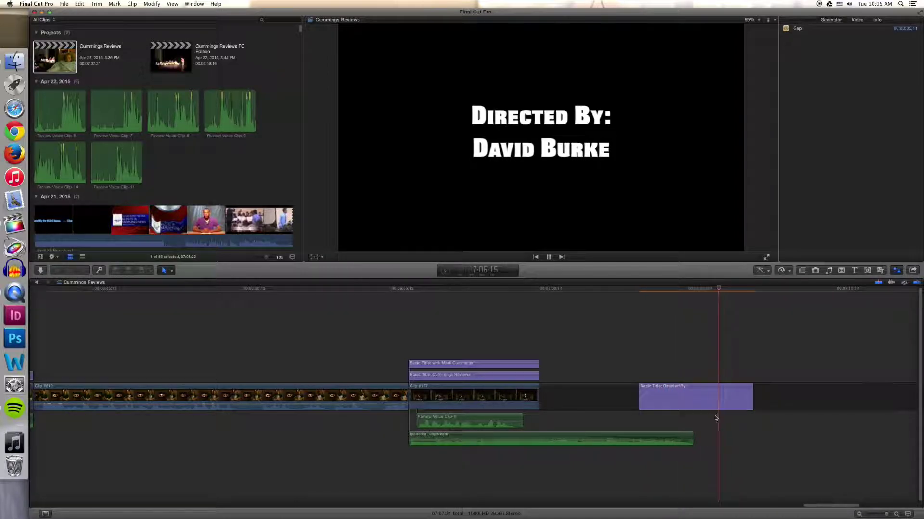
{"action": "left_click", "coordinate": [738, 396]}
{"action": "left_click_drag", "start_coordinate": [742, 388], "coordinate": [717, 389]}
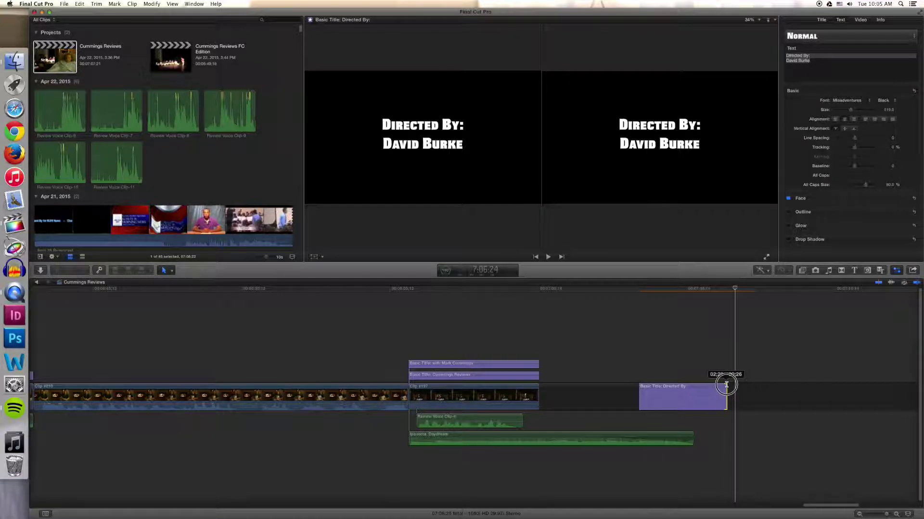
{"action": "left_click_drag", "start_coordinate": [726, 385], "coordinate": [727, 386]}
- Duplicate the trimmed directing credit directly after itself and change its text to "Written By:" with both writers' full names beneath
{"action": "left_click", "coordinate": [695, 397]}
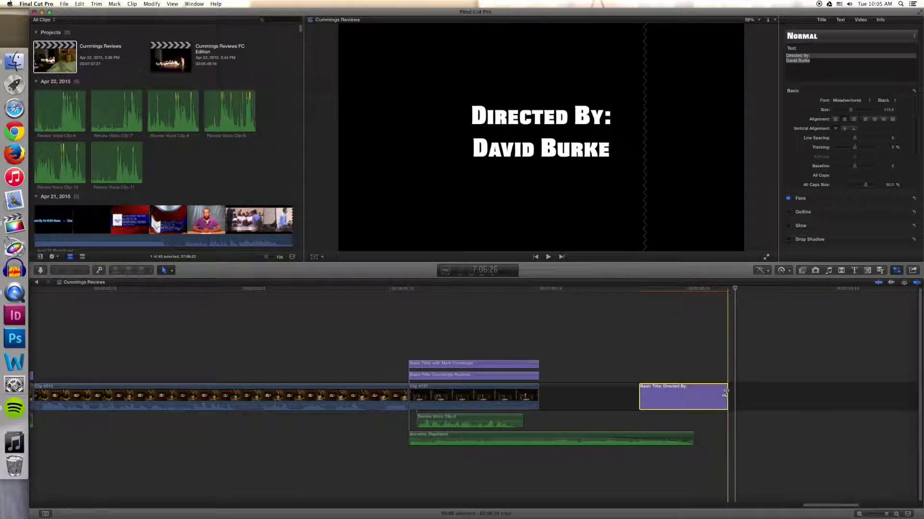
{"action": "key", "text": "super+v"}
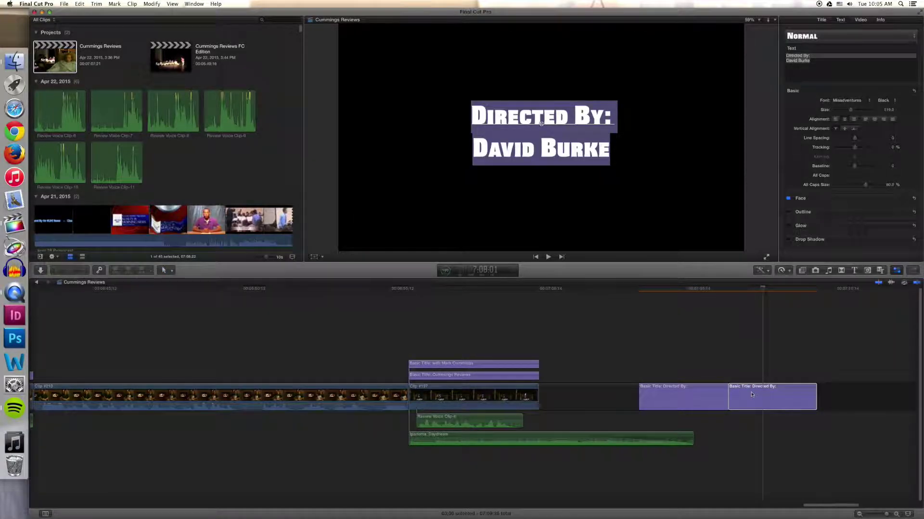
{"action": "double_click", "coordinate": [505, 112]}
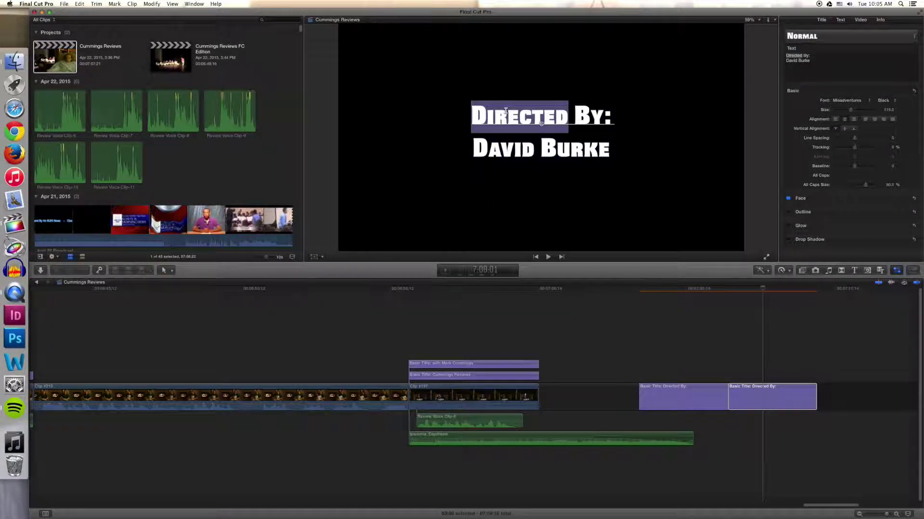
{"action": "type", "text": "Written By: David Burke "}
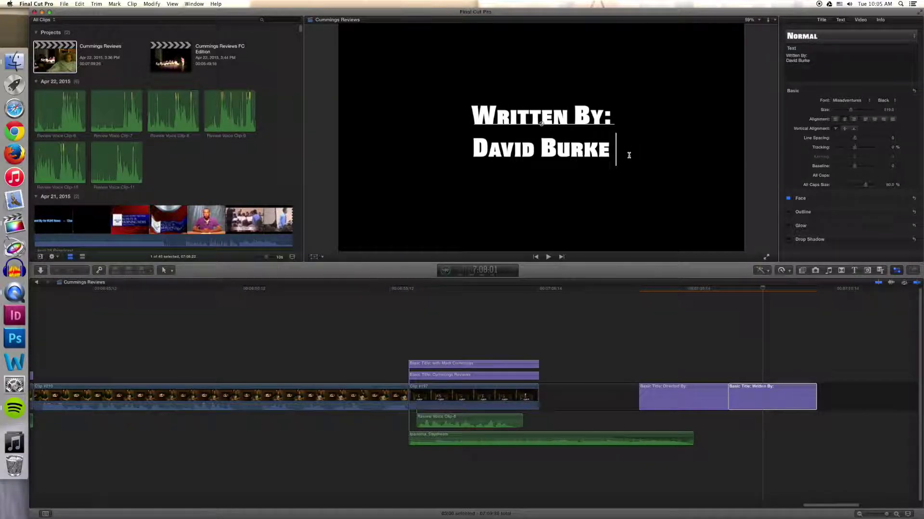
{"action": "type", "text": "& Nate "}
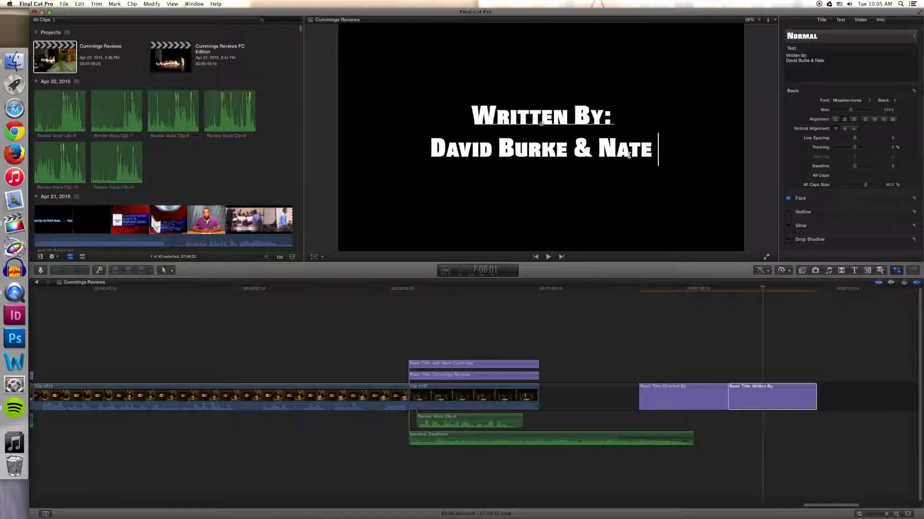
{"action": "type", "text": "Cummings"}
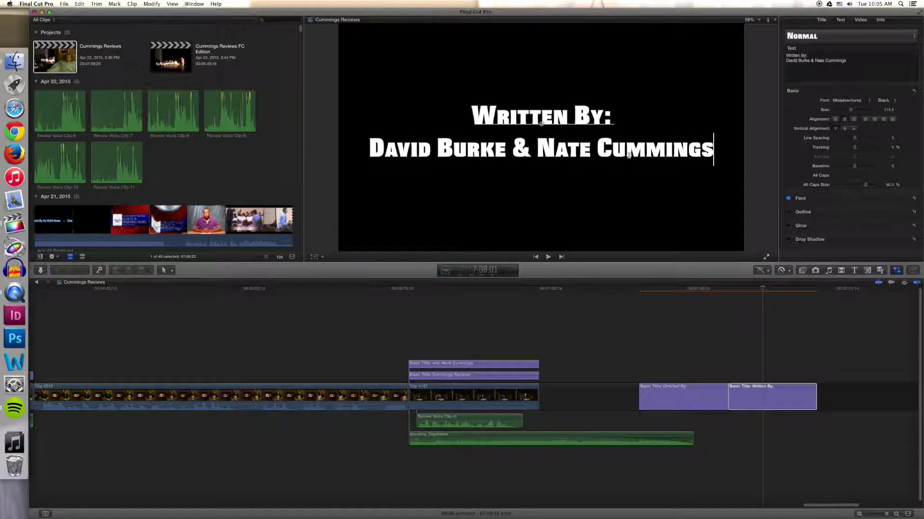
- Paste another copy of the directing credit after the "Written By:" title and change its heading to "Starring:"
{"action": "left_click", "coordinate": [691, 340]}
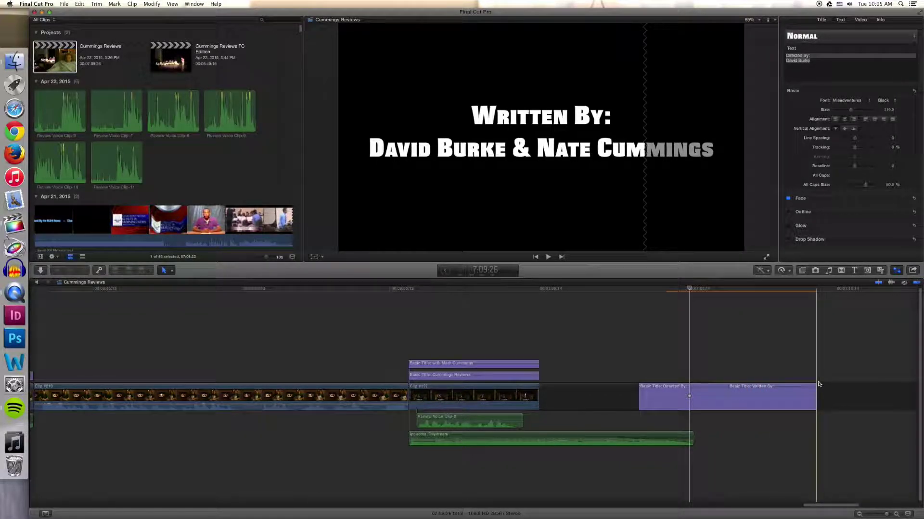
{"action": "key", "text": "super+v"}
{"action": "left_click", "coordinate": [823, 397]}
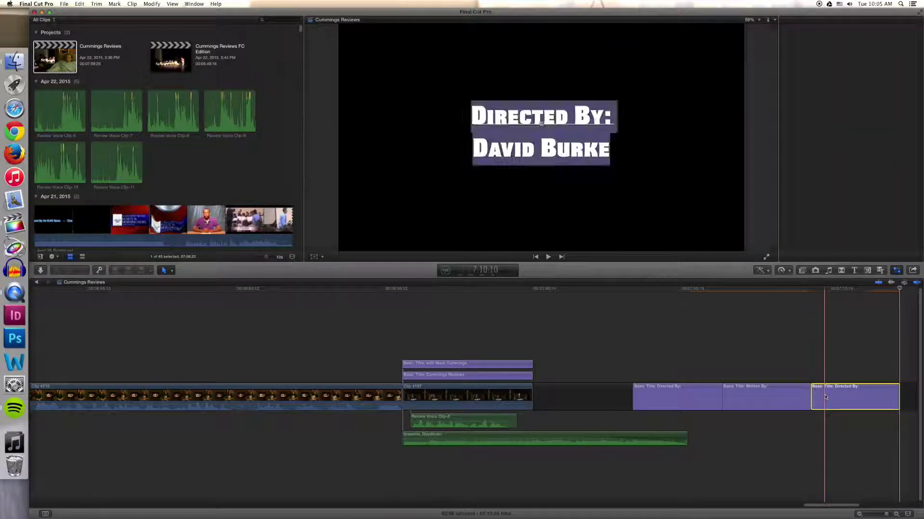
{"action": "left_click", "coordinate": [533, 123]}
{"action": "double_click", "coordinate": [533, 119]}
{"action": "left_click", "coordinate": [472, 116]}
{"action": "left_click_drag", "start_coordinate": [503, 117], "coordinate": [587, 120]}
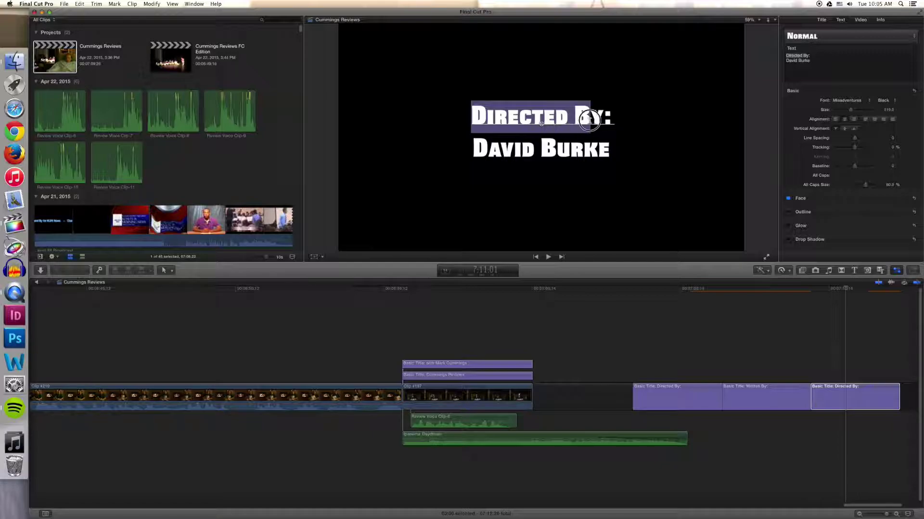
{"action": "type", "text": "Star"}
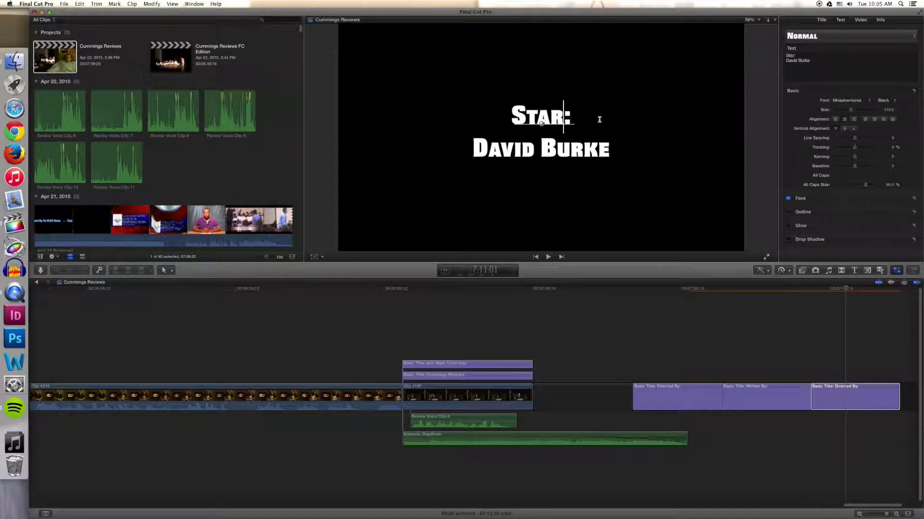
{"action": "type", "text": "ring"}
- Replace the name under the "Starring:" heading with the lead actor's full name
{"action": "double_click", "coordinate": [572, 154]}
{"action": "left_click_drag", "start_coordinate": [610, 150], "coordinate": [470, 147]}
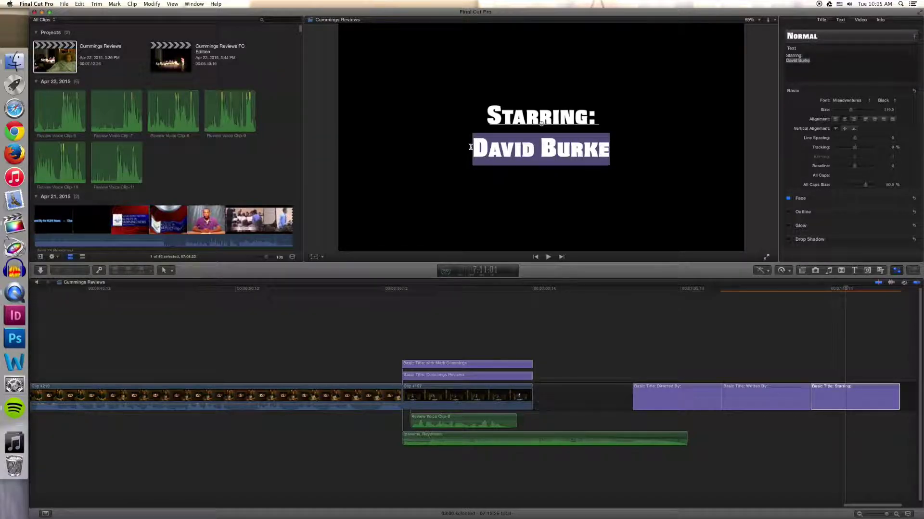
{"action": "type", "text": "Nate Cummings"}
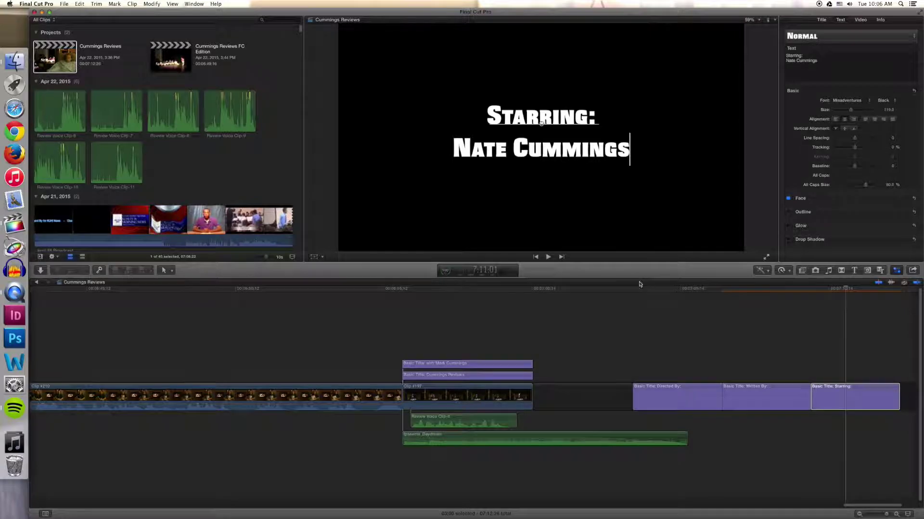
{"action": "left_click", "coordinate": [665, 327]}
- Paste another credit title after "Starring:" and replace its text with "with" and the supporting actor's full name on a second line
{"action": "scroll", "coordinate": [659, 324], "scroll_direction": "right", "scroll_amount": 5}
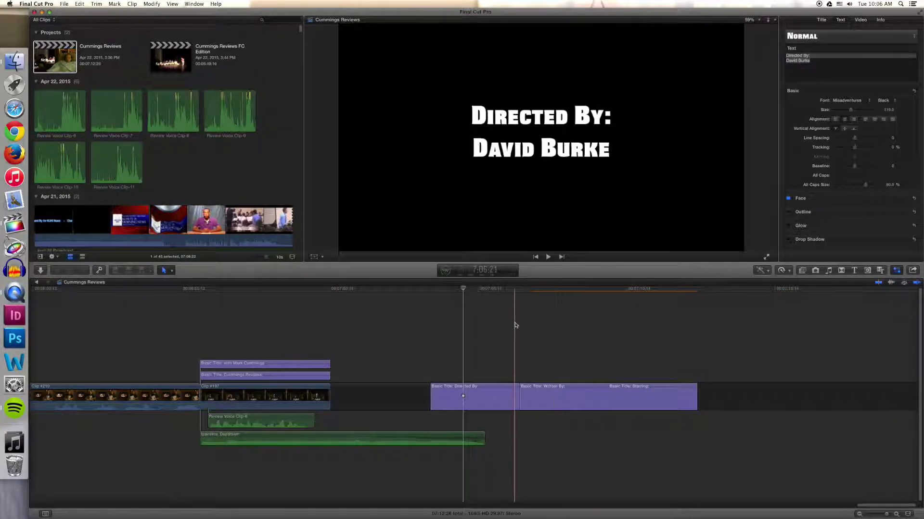
{"action": "left_click", "coordinate": [642, 396]}
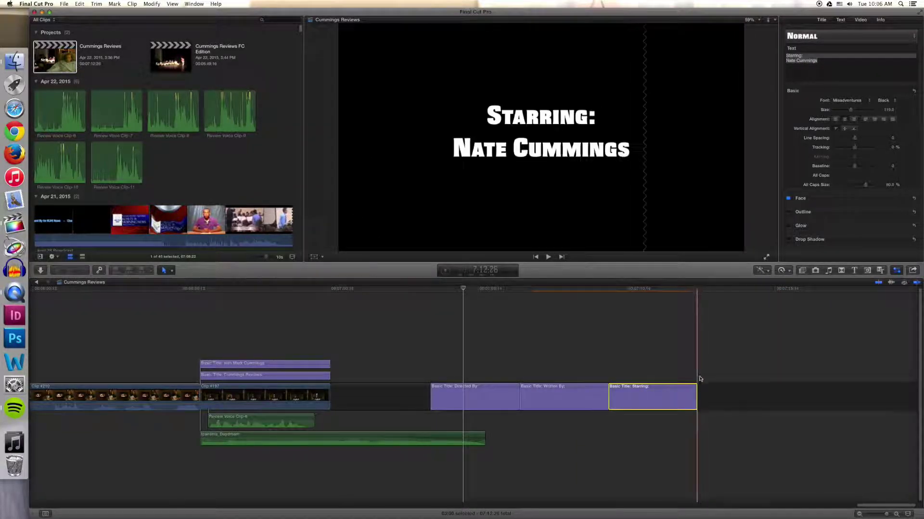
{"action": "key", "text": "super+v"}
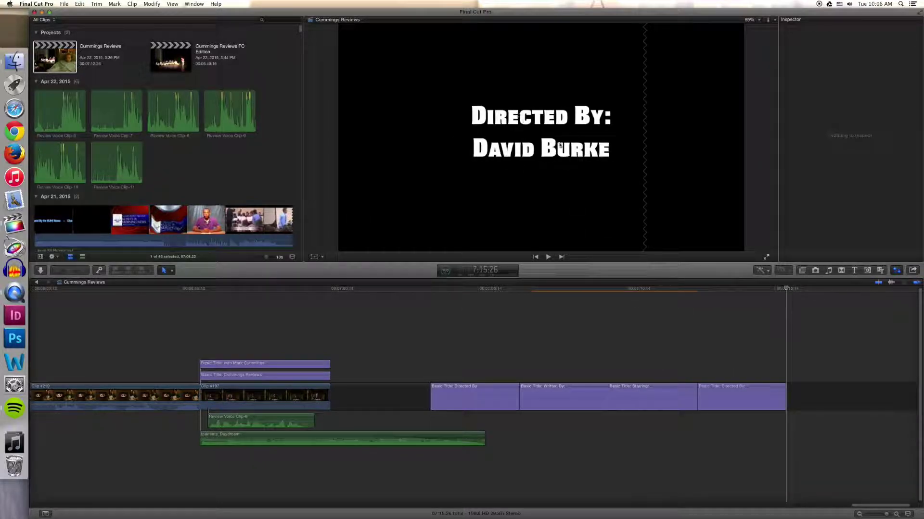
{"action": "double_click", "coordinate": [732, 397]}
{"action": "type", "text": "wi"}
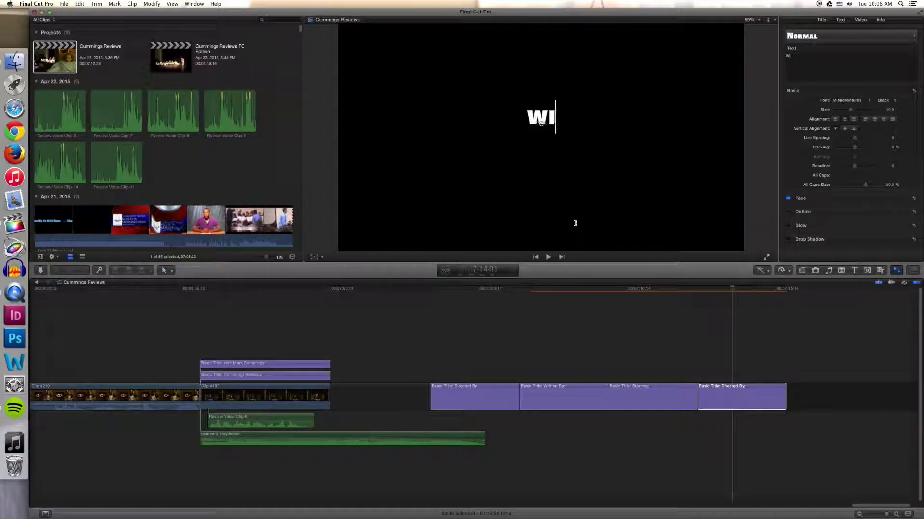
{"action": "type", "text": "th Da"}
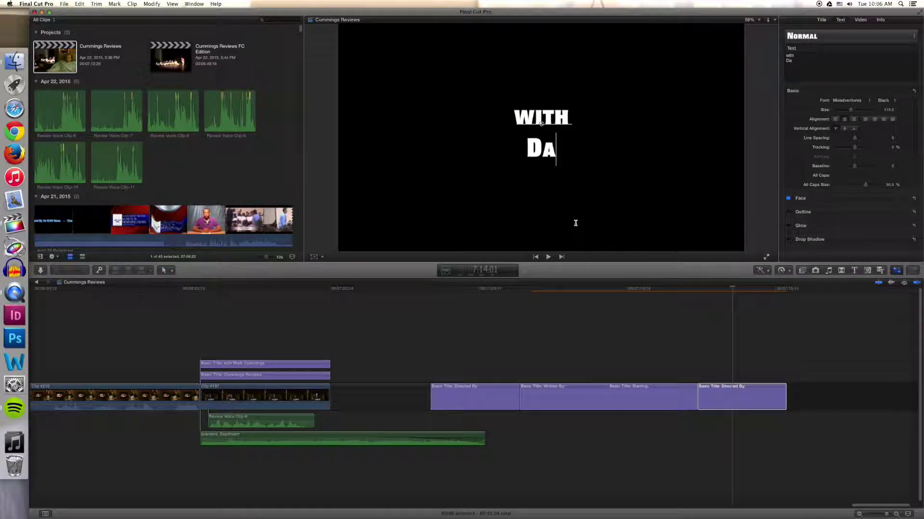
{"action": "type", "text": "vid Burke"}
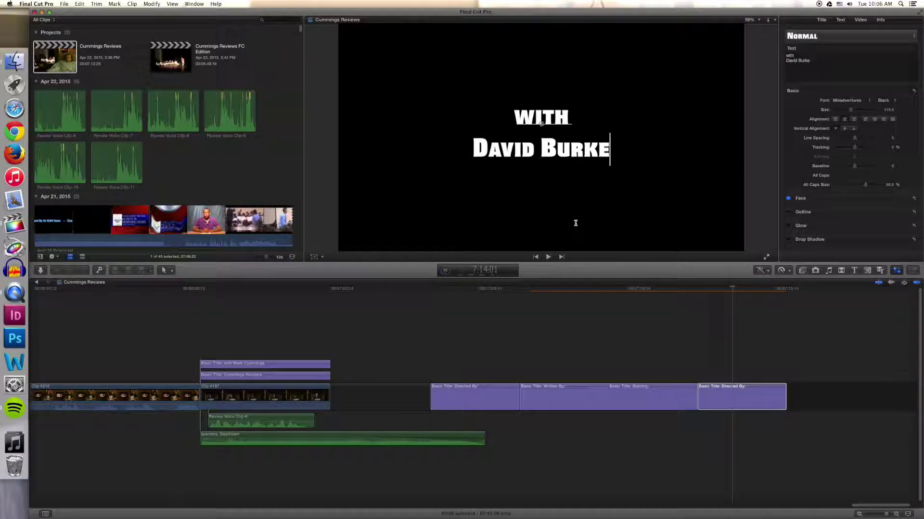
{"action": "key", "text": "super+4"}
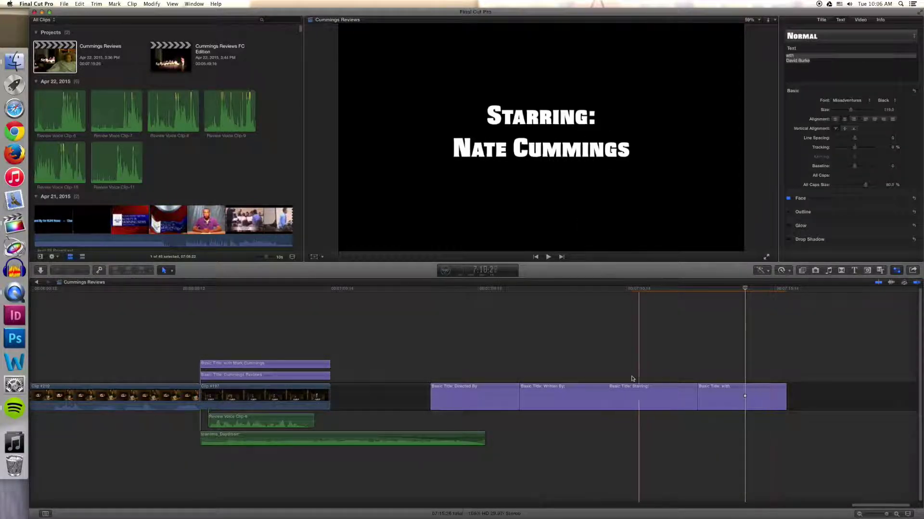
- Paste a further credit title after the "with" credit and replace its text with the heading "Special Thanks:"
{"action": "key", "text": "super+v"}
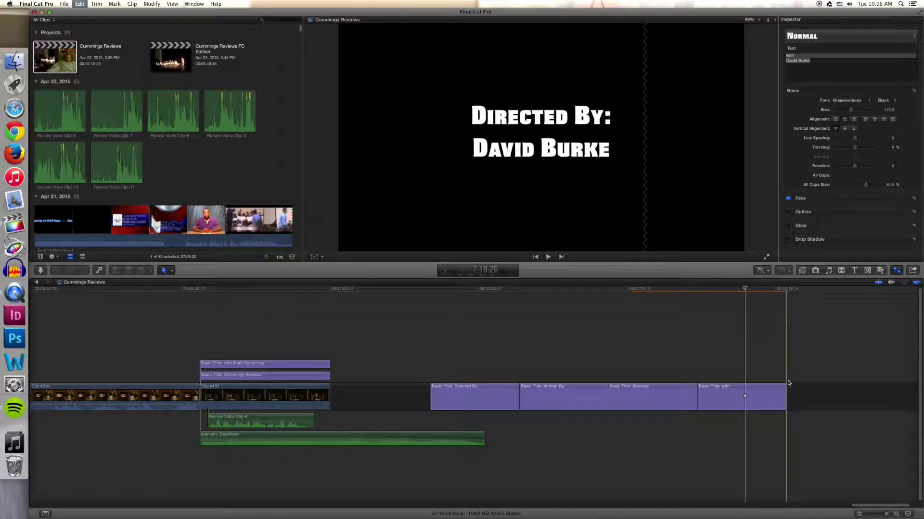
{"action": "double_click", "coordinate": [806, 397]}
{"action": "type", "text": "with"}
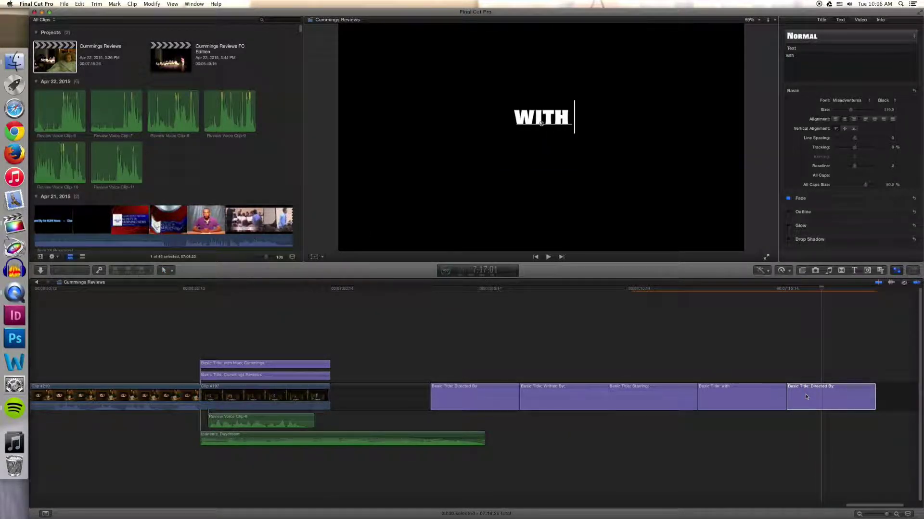
{"action": "key", "text": "BackSpace"}
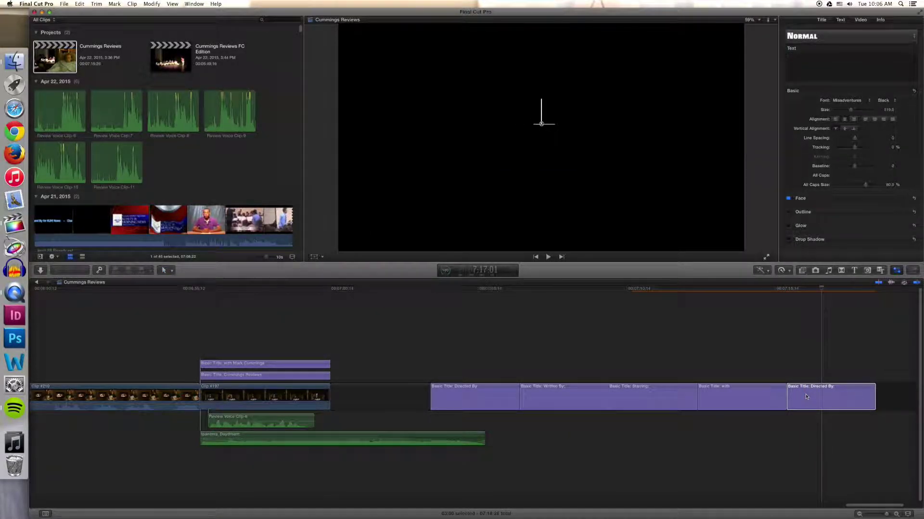
{"action": "key", "text": "BackSpace"}
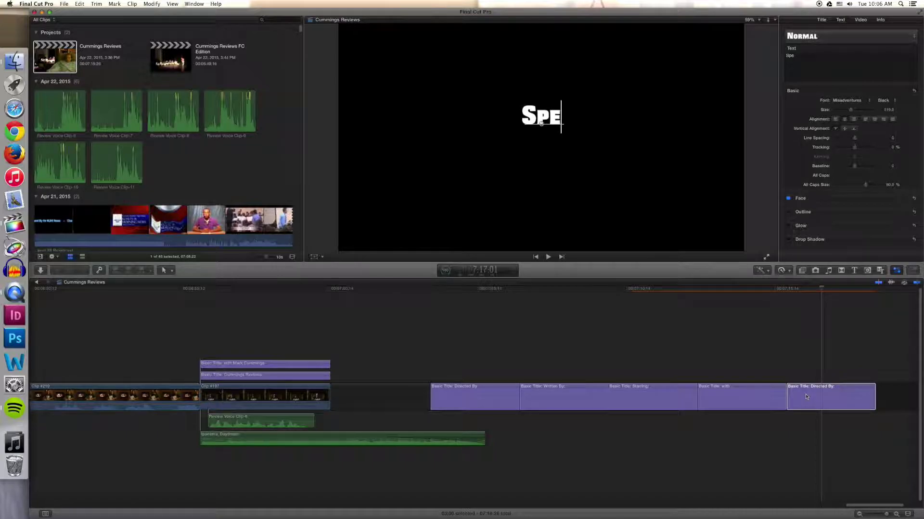
{"action": "type", "text": "cial Thank"}
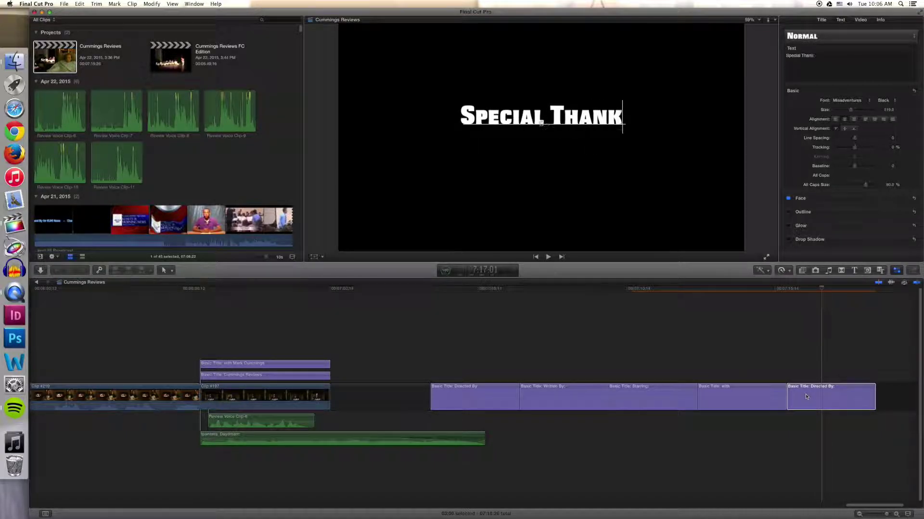
{"action": "type", "text": "s:"}
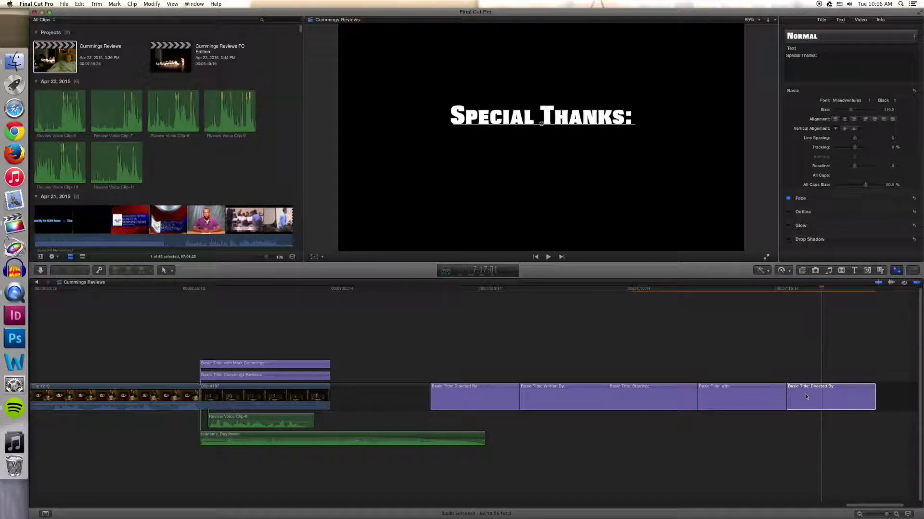
- Add the line "Gadfly, Senior Follies 2003," under the "Special Thanks:" heading and start another line below it
{"action": "type", "text": "Gadfly"}
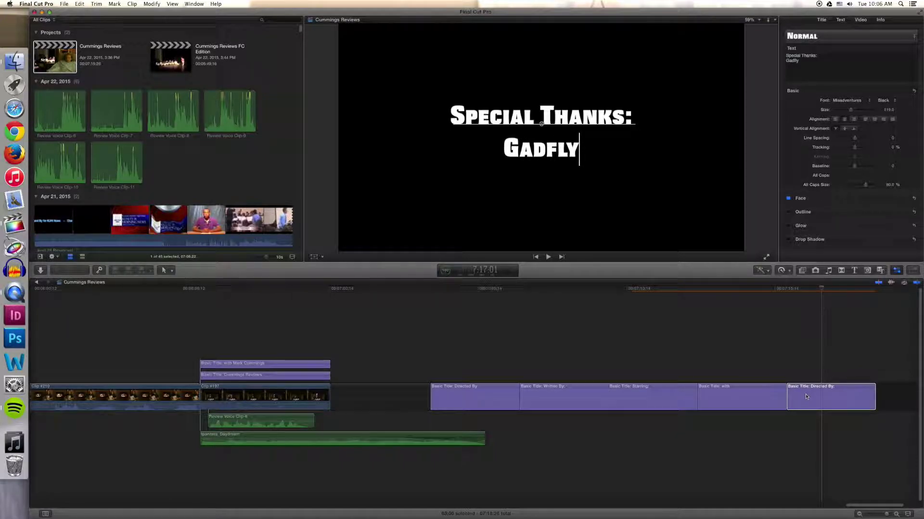
{"action": "type", "text": ", "}
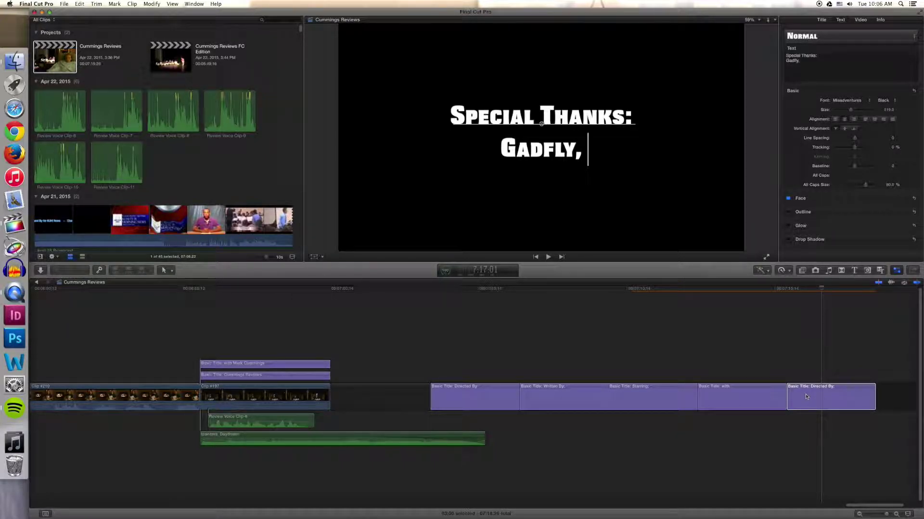
{"action": "type", "text": "S"}
{"action": "key", "text": "BackSpace"}
{"action": "type", "text": "C"}
{"action": "key", "text": "BackSpace"}
{"action": "type", "text": "Senior Follies "}
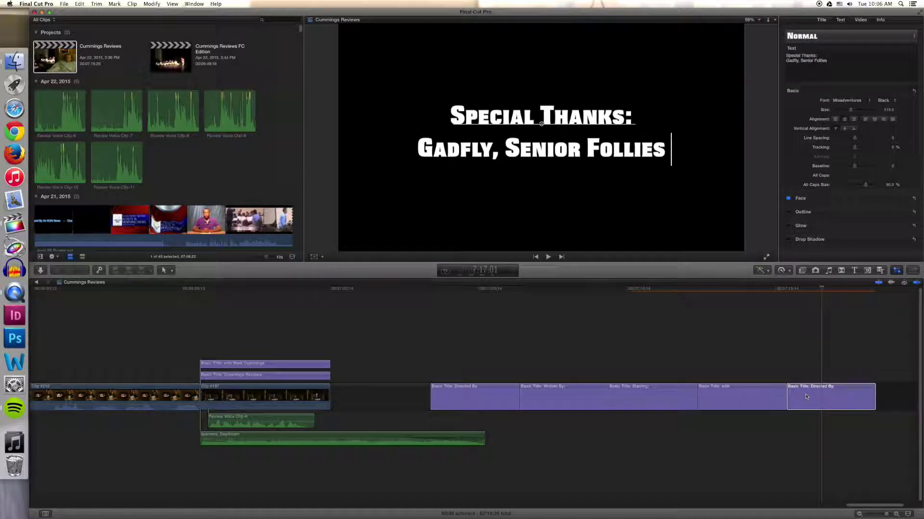
{"action": "type", "text": "2003"}
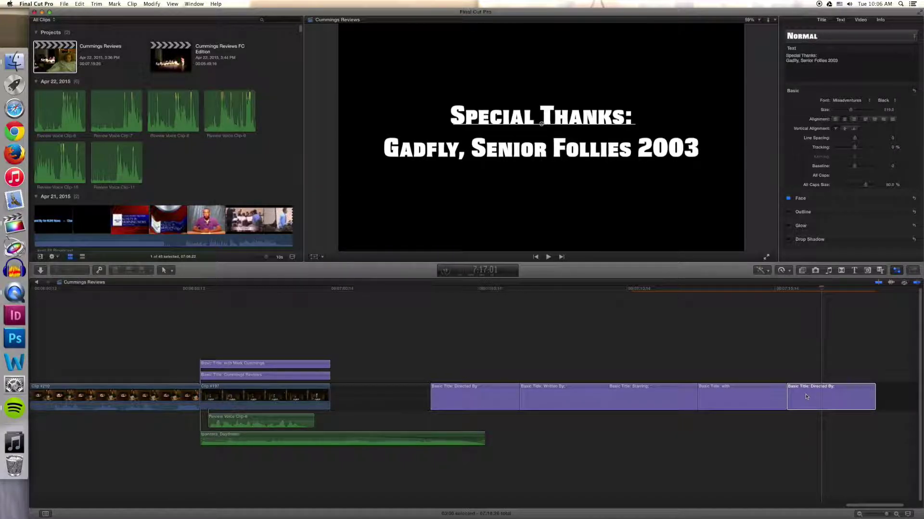
{"action": "type", "text": ","}
{"action": "key", "text": "Return"}
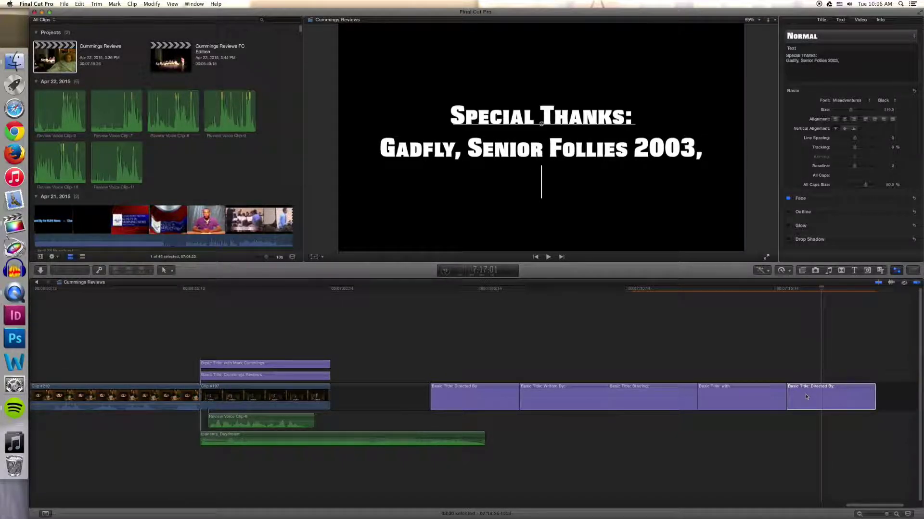
- Enter "SLUHTube, KUHI-TV," as the third line of the Special Thanks title
{"action": "type", "text": "SLUHTube"}
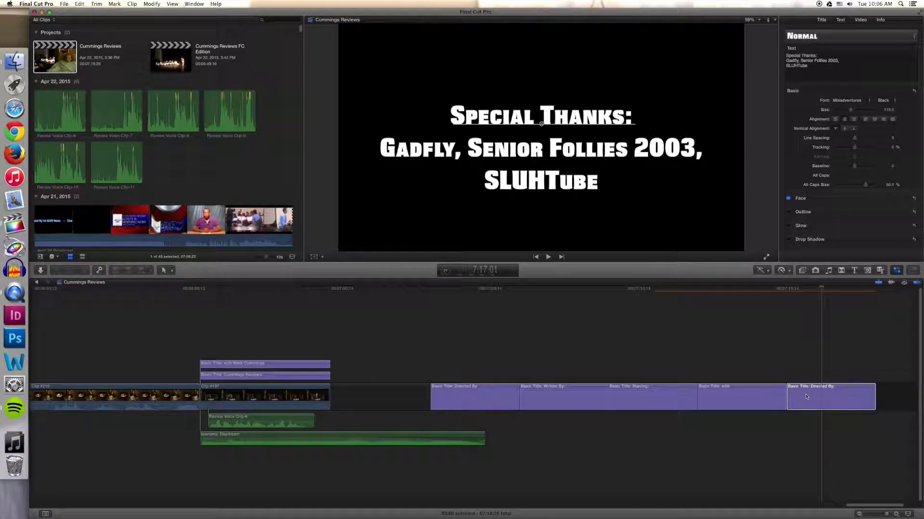
{"action": "key", "text": "BackSpace"}
{"action": "type", "text": ", KUH"}
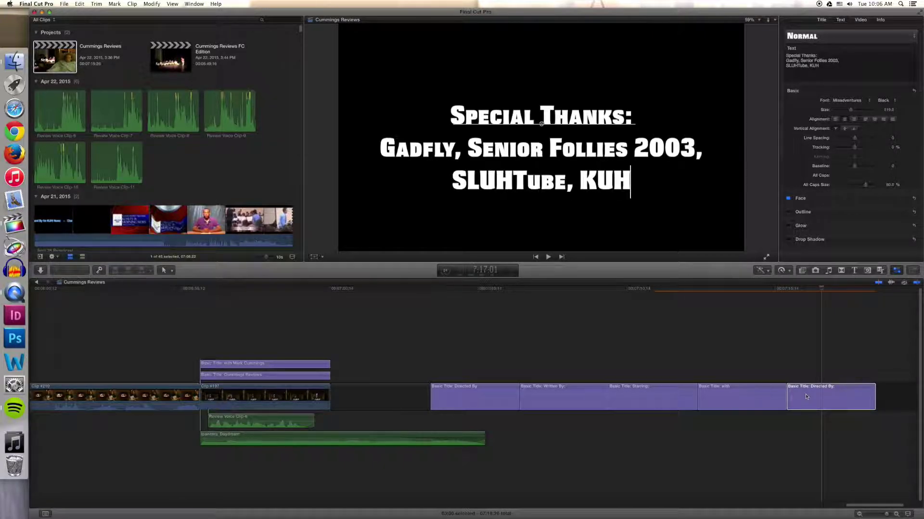
{"action": "type", "text": "I-"}
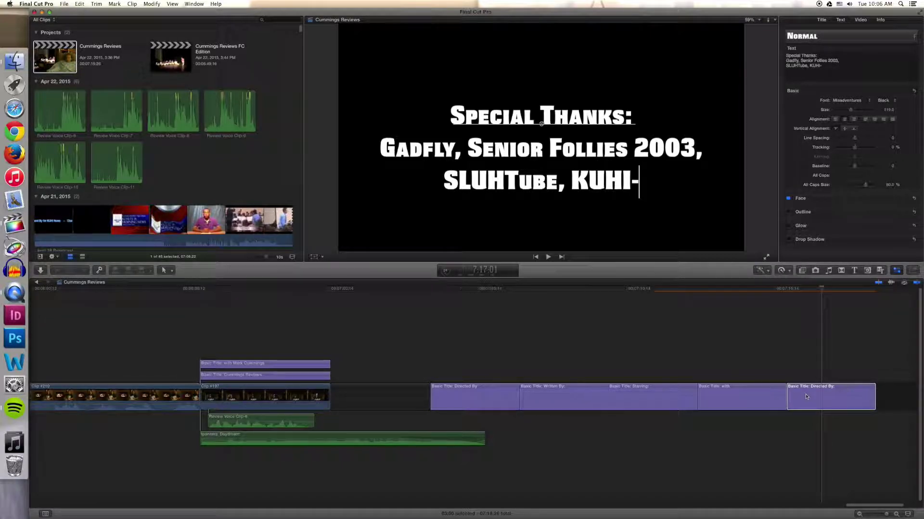
{"action": "type", "text": "TV,"}
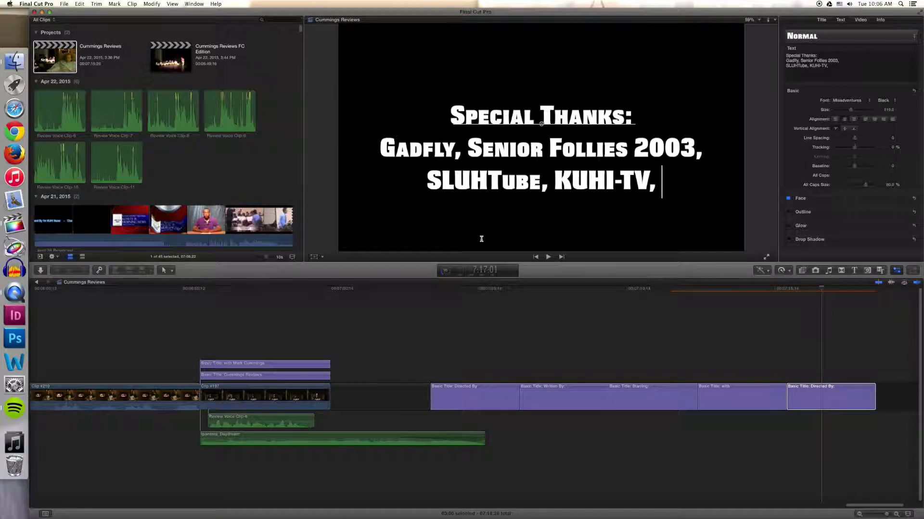
- Check the source clips for another contributor and add "Loyola Productions" as the fourth line of the Special Thanks title
{"action": "scroll", "coordinate": [162, 171], "scroll_direction": "down", "scroll_amount": 10}
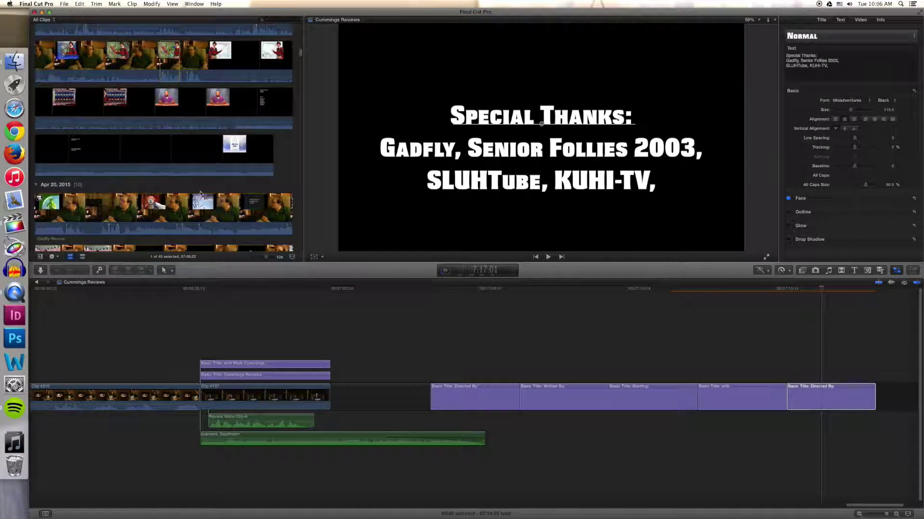
{"action": "scroll", "coordinate": [231, 185], "scroll_direction": "down", "scroll_amount": 15}
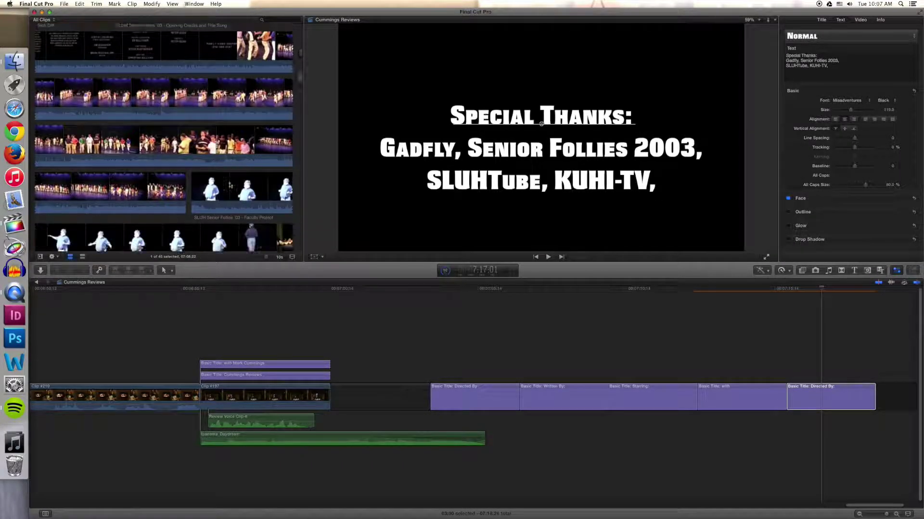
{"action": "scroll", "coordinate": [229, 189], "scroll_direction": "down", "scroll_amount": 15}
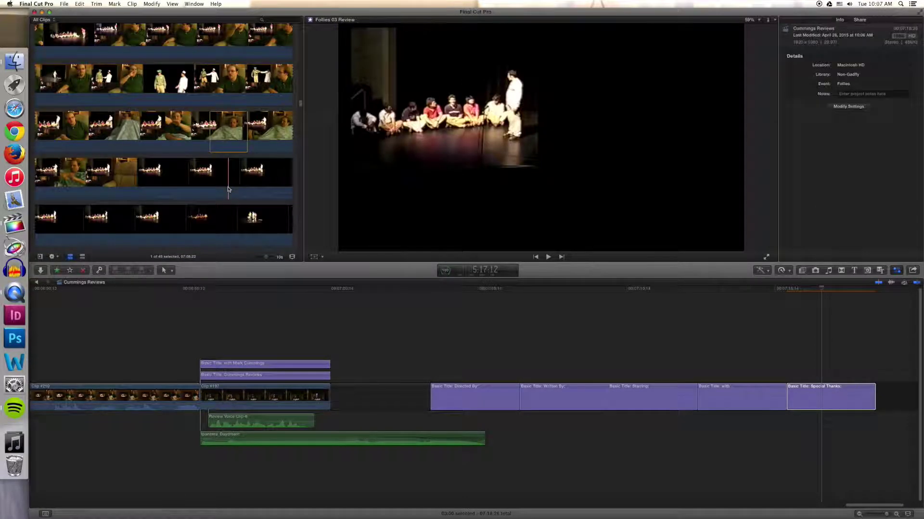
{"action": "scroll", "coordinate": [195, 202], "scroll_direction": "down", "scroll_amount": 5}
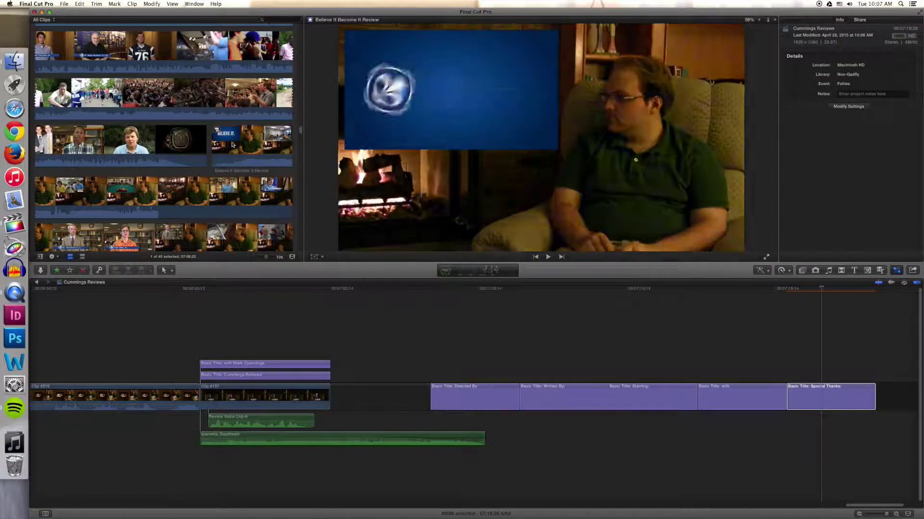
{"action": "scroll", "coordinate": [221, 161], "scroll_direction": "down", "scroll_amount": 3}
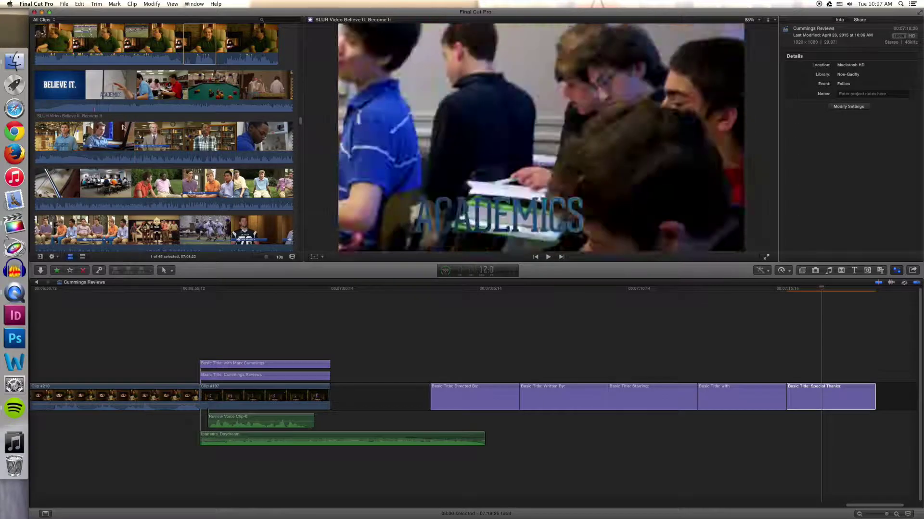
{"action": "scroll", "coordinate": [247, 226], "scroll_direction": "down", "scroll_amount": 6}
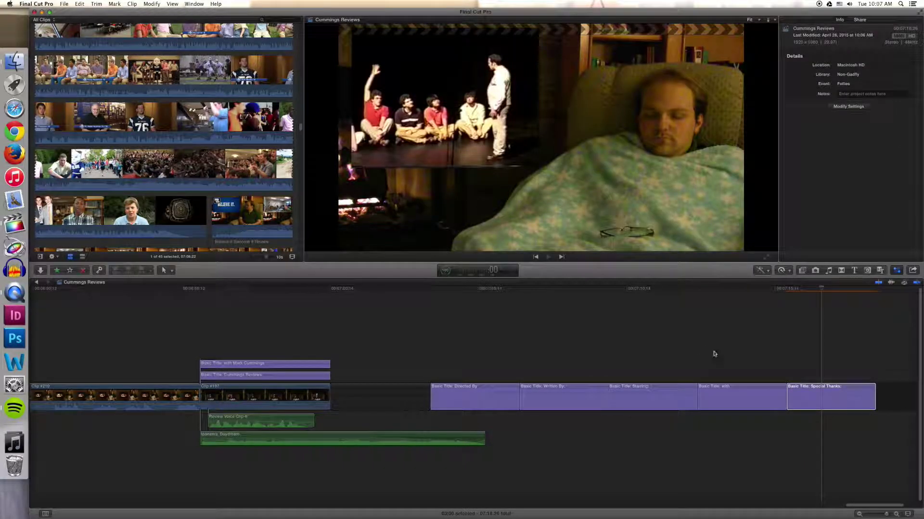
{"action": "left_click", "coordinate": [829, 391]}
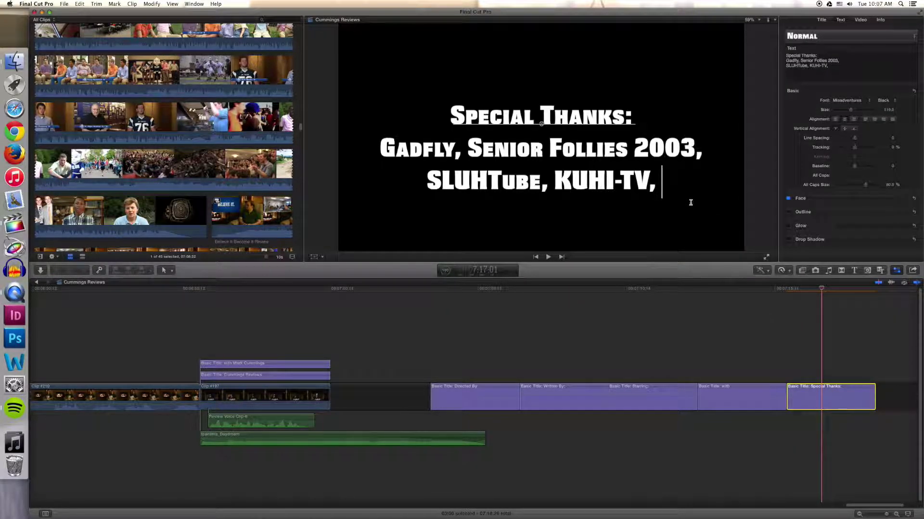
{"action": "key", "text": "o"}
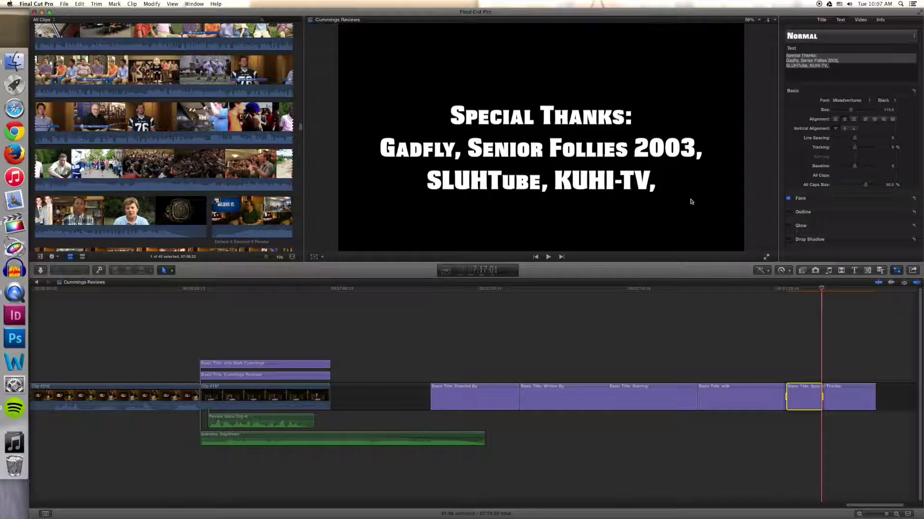
{"action": "left_click", "coordinate": [843, 67]}
{"action": "type", "text": "Loyola"}
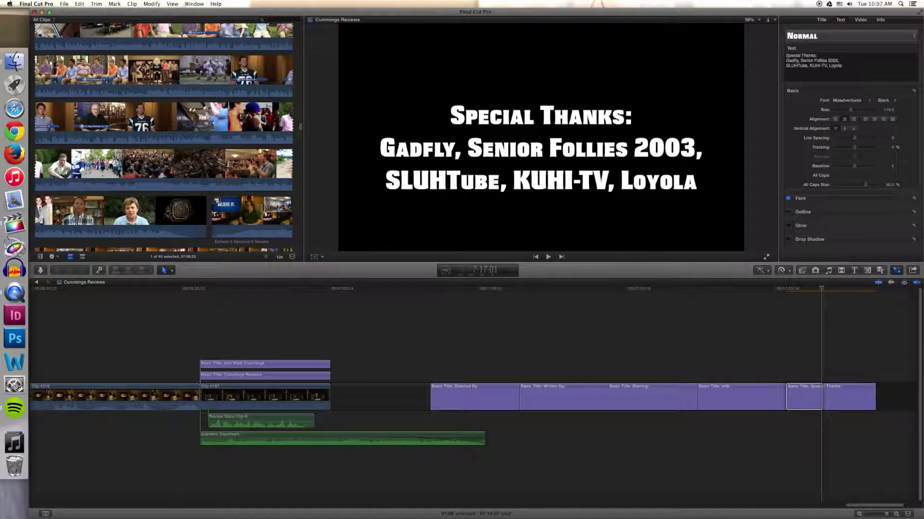
{"action": "type", "text": " Productions"}
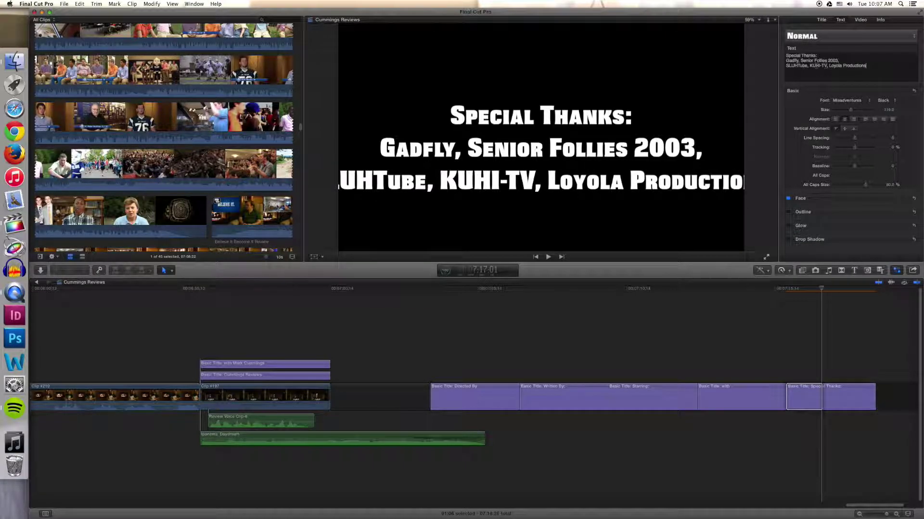
{"action": "key", "text": "Return"}
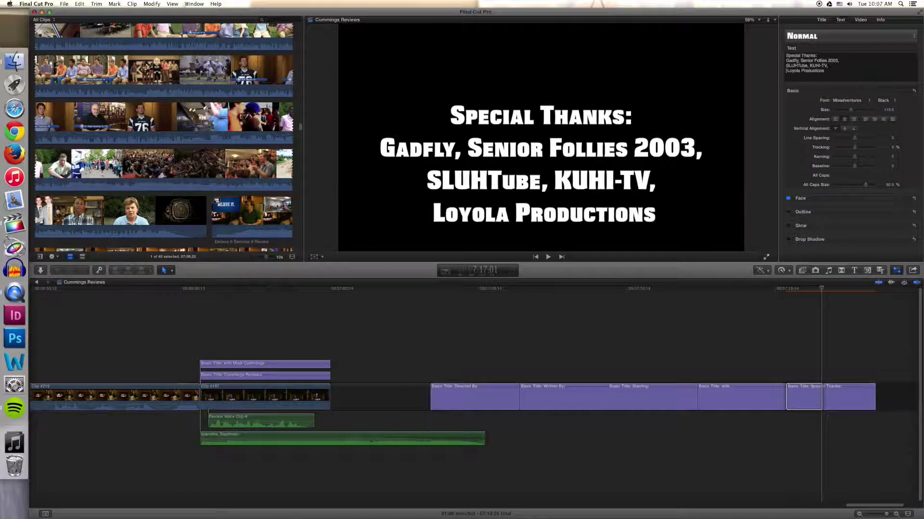
- Replace the leading space before "Loyola Productions" with "and", and move the Special Thanks text block higher in the frame
{"action": "scroll", "coordinate": [433, 337], "scroll_direction": "left", "scroll_amount": 10}
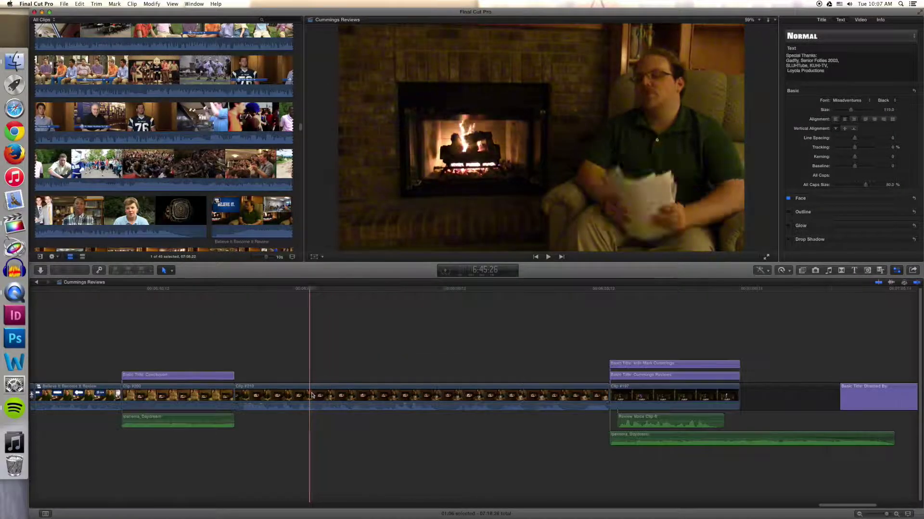
{"action": "scroll", "coordinate": [340, 471], "scroll_direction": "left", "scroll_amount": 10}
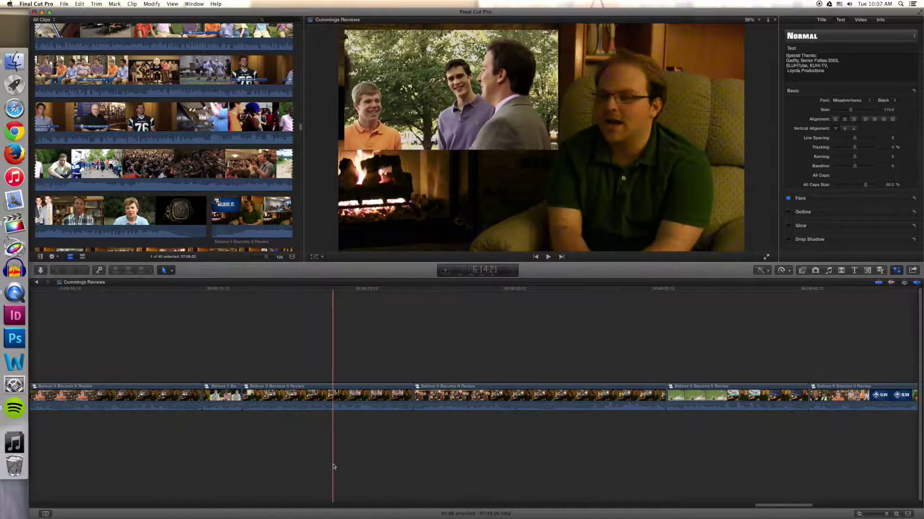
{"action": "left_click_drag", "start_coordinate": [769, 505], "coordinate": [876, 472]}
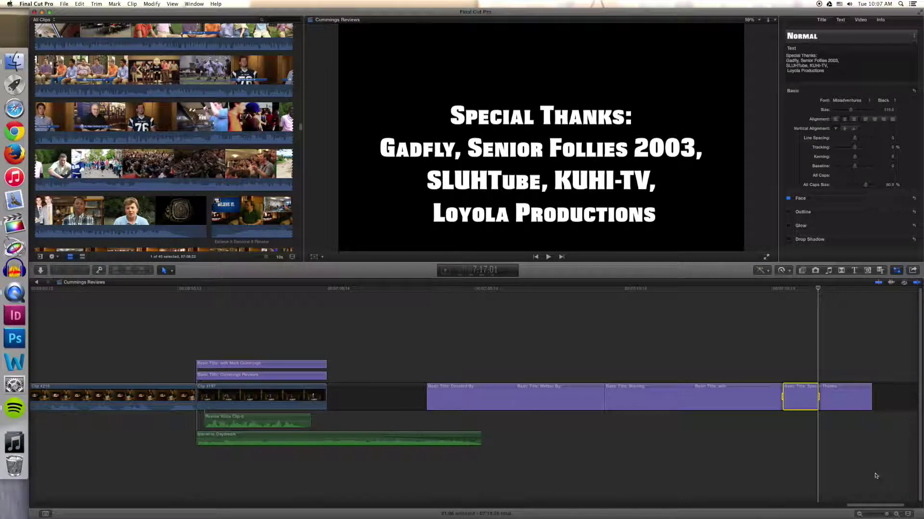
{"action": "left_click", "coordinate": [839, 423]}
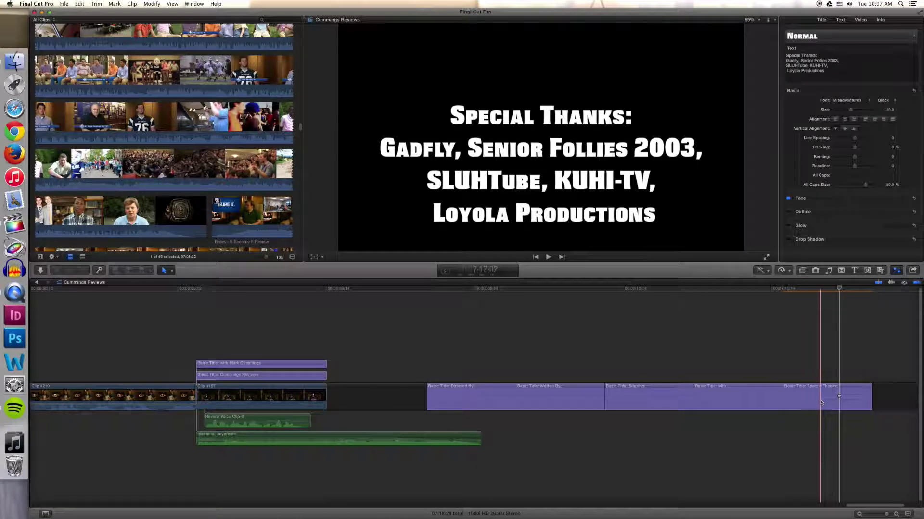
{"action": "left_click", "coordinate": [821, 402]}
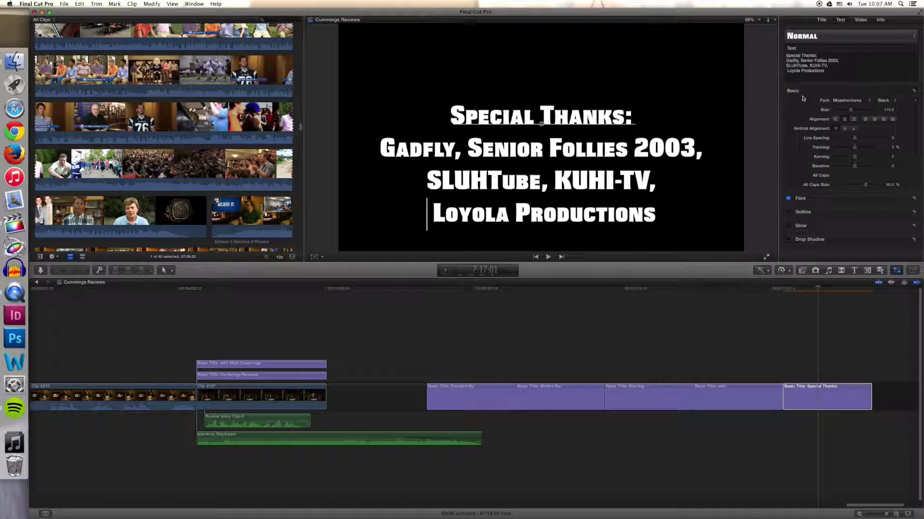
{"action": "left_click", "coordinate": [790, 71]}
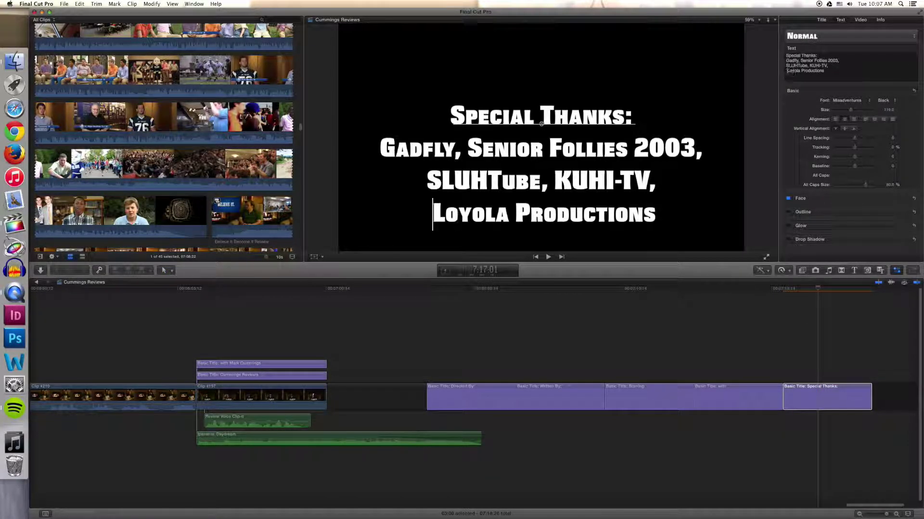
{"action": "key", "text": "BackSpace"}
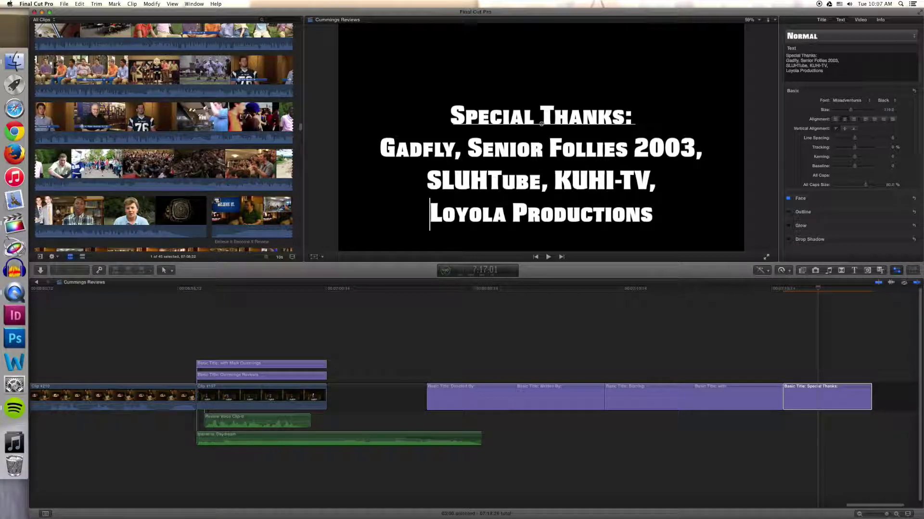
{"action": "type", "text": "and"}
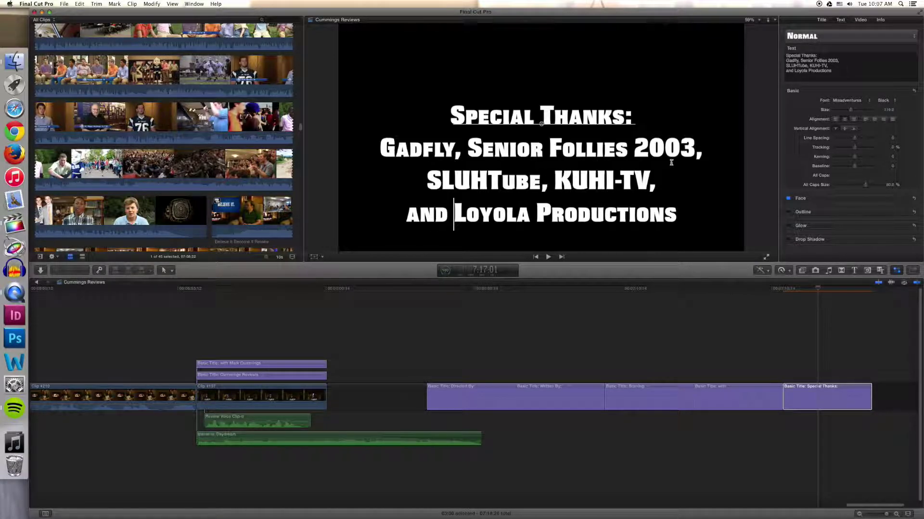
{"action": "left_click_drag", "start_coordinate": [542, 128], "coordinate": [540, 95]}
{"action": "left_click", "coordinate": [598, 355]}
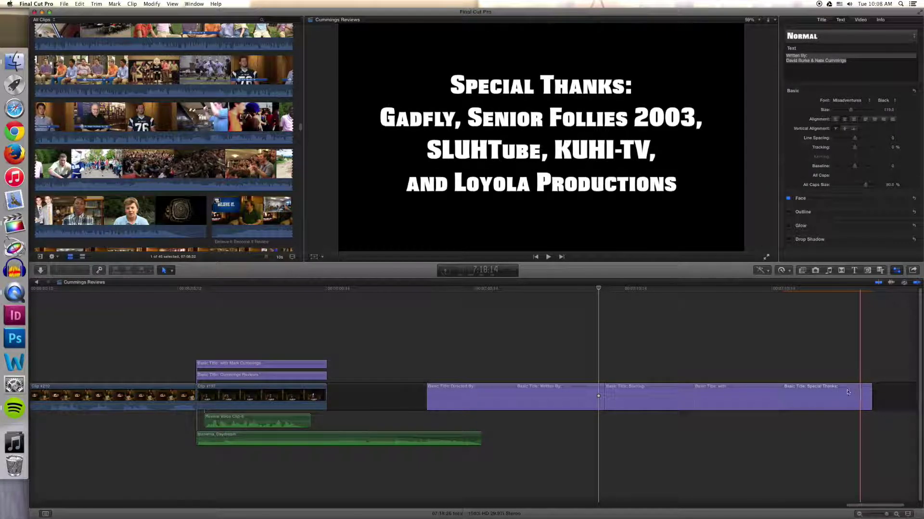
- Extend the Ipanema_Daydream music clip to about 27 seconds, past the last credit, and play back the ending
{"action": "left_click_drag", "start_coordinate": [480, 439], "coordinate": [624, 437]}
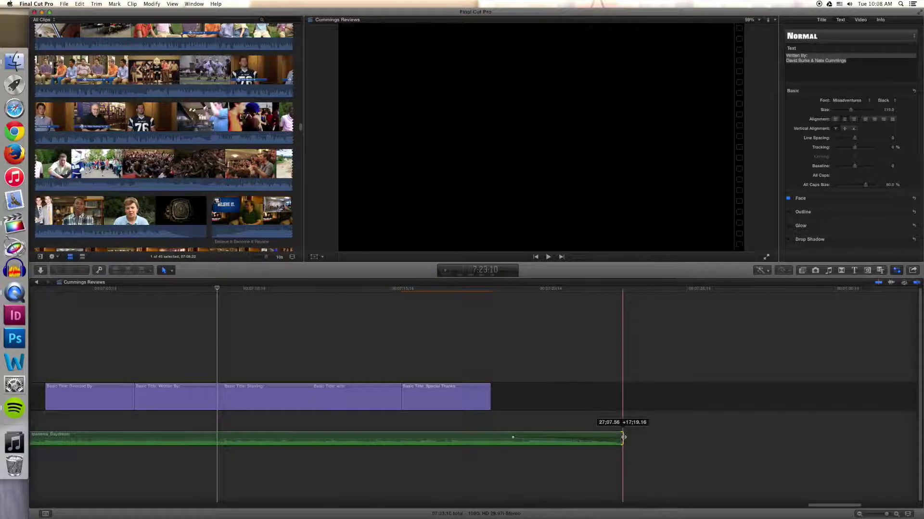
{"action": "scroll", "coordinate": [317, 413], "scroll_direction": "left", "scroll_amount": 10}
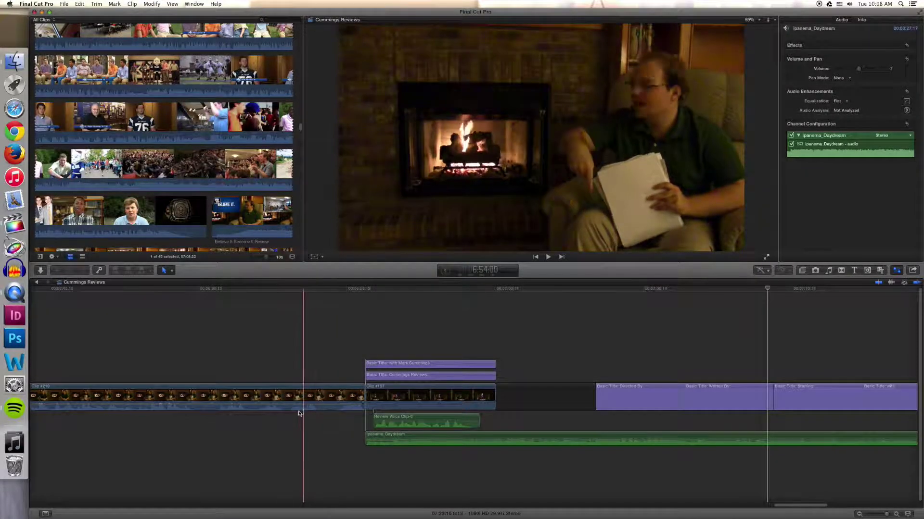
{"action": "key", "text": "space"}
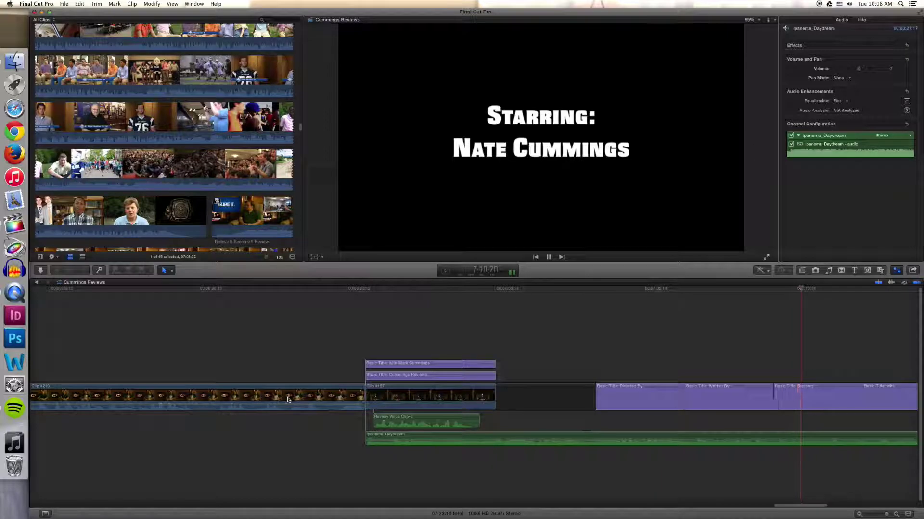
{"action": "key", "text": "space"}
- Add "as" followed by the character's full name as the third line of the Starring title
{"action": "double_click", "coordinate": [812, 394]}
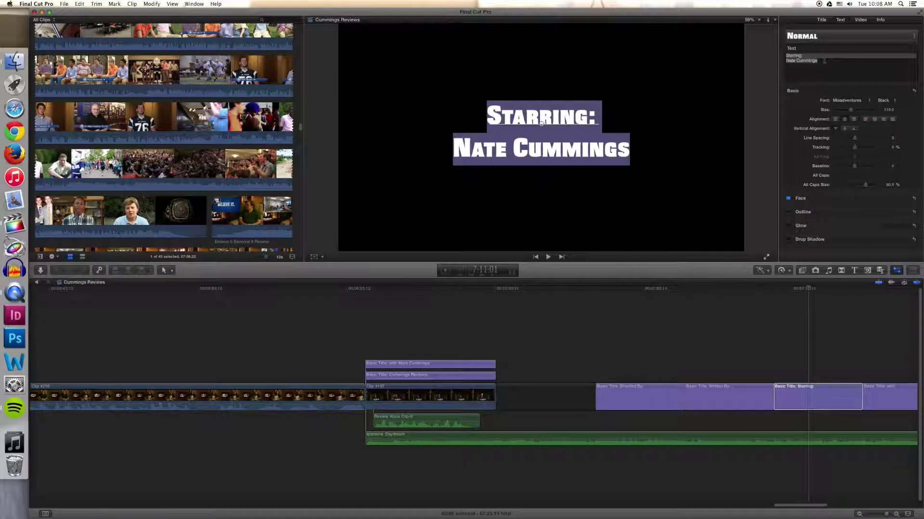
{"action": "left_click", "coordinate": [827, 62]}
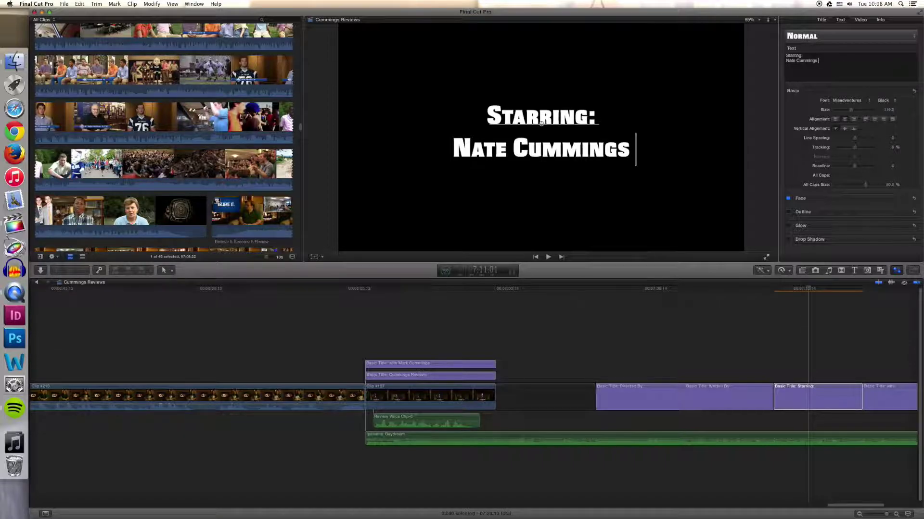
{"action": "type", "text": "as M"}
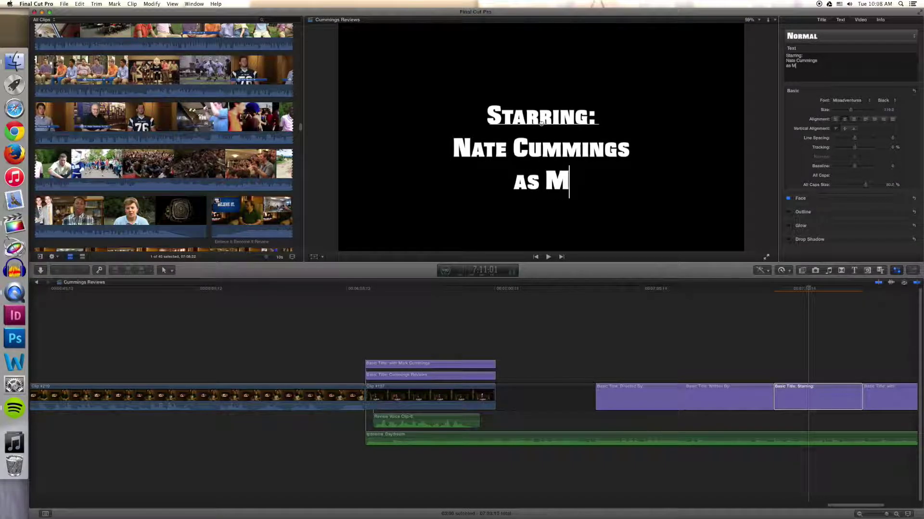
{"action": "type", "text": "ark Cummings"}
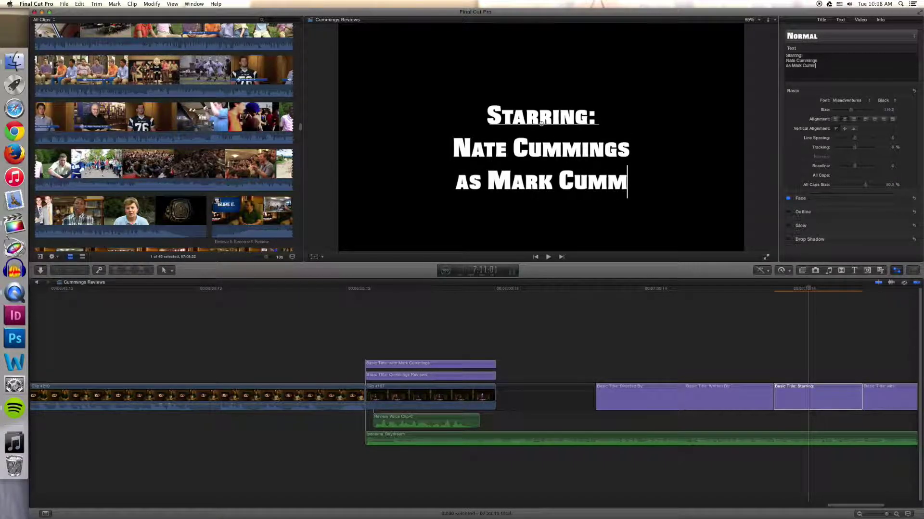
- Add "as Himself" as the third line of the "with" credit title and play back the credits
{"action": "left_click", "coordinate": [890, 403]}
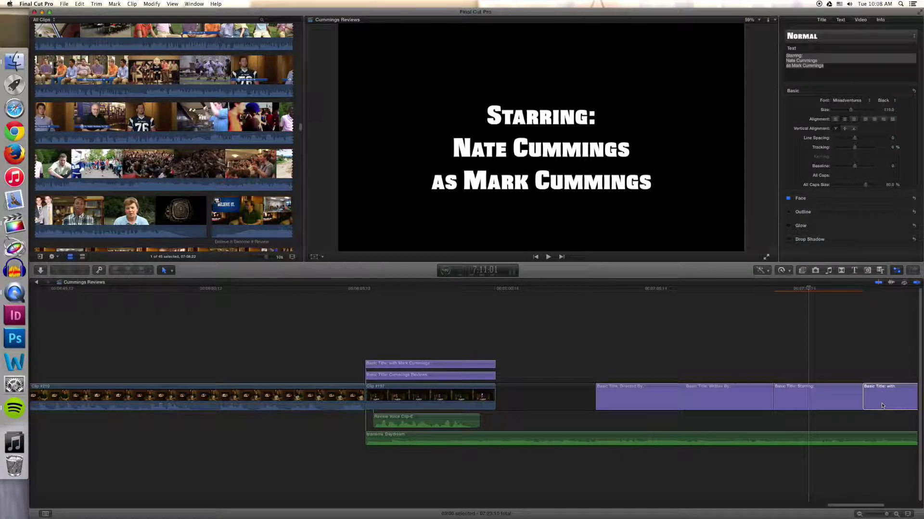
{"action": "left_click", "coordinate": [818, 66]}
{"action": "key", "text": "Return"}
{"action": "type", "text": "as Himself"}
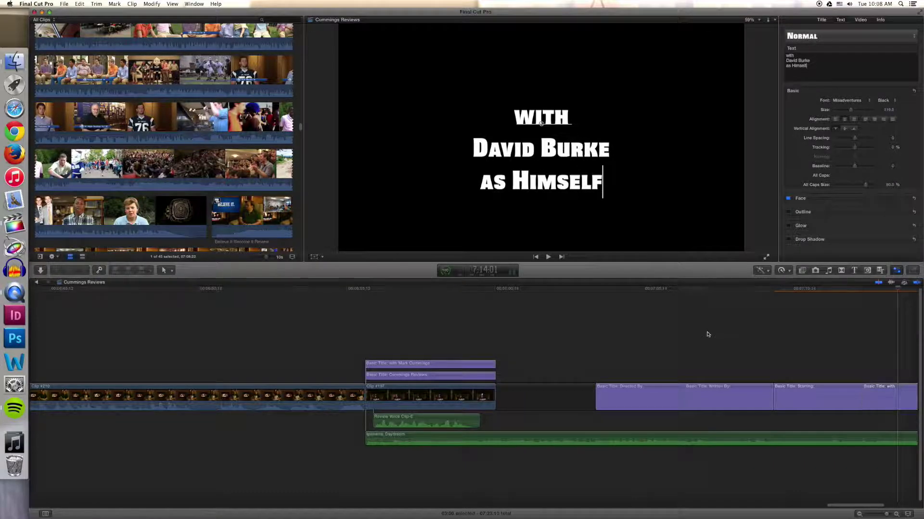
{"action": "left_click", "coordinate": [495, 343]}
{"action": "key", "text": "space"}
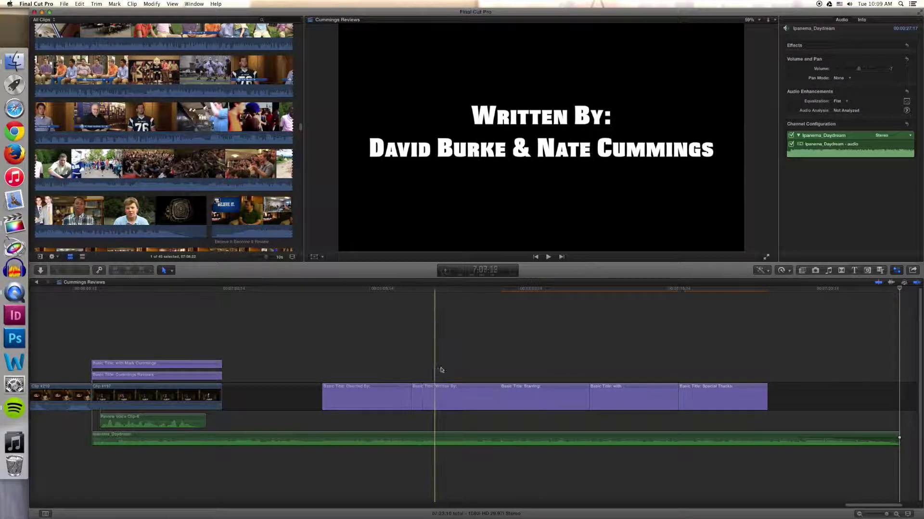
- Move the "with" title's text block higher in the frame and play back the neighbouring credits
{"action": "left_click_drag", "start_coordinate": [542, 365], "coordinate": [610, 397]}
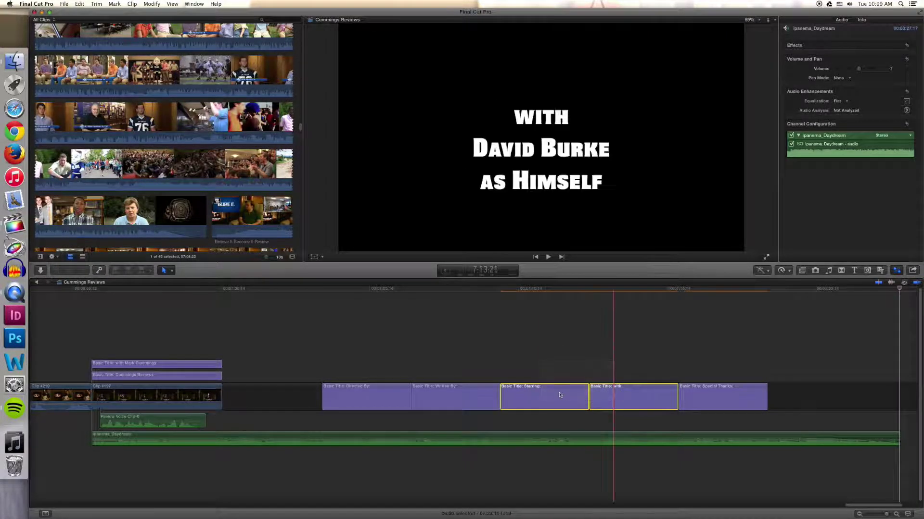
{"action": "left_click", "coordinate": [594, 373]}
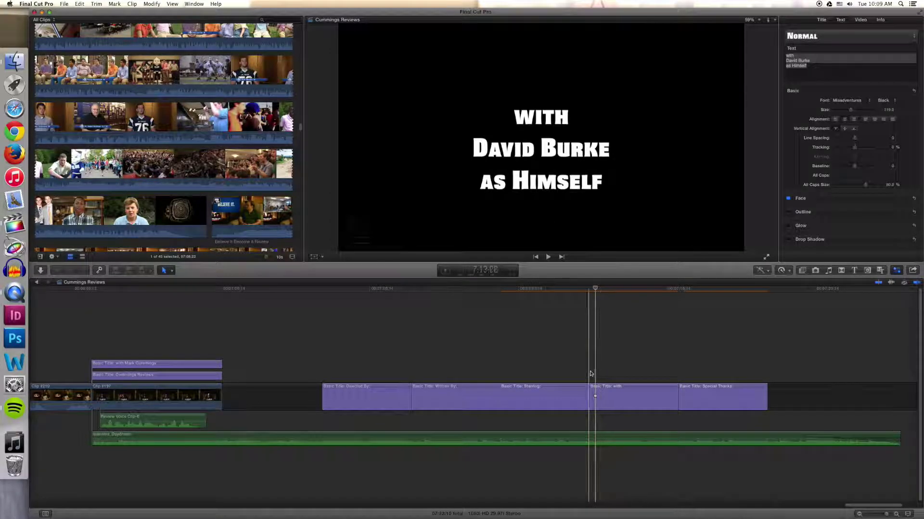
{"action": "left_click_drag", "start_coordinate": [598, 380], "coordinate": [544, 383]}
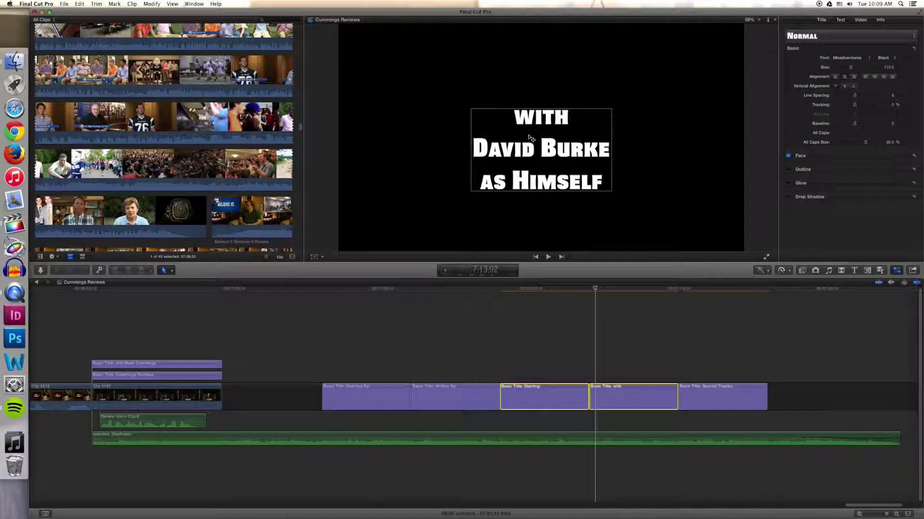
{"action": "left_click", "coordinate": [562, 367]}
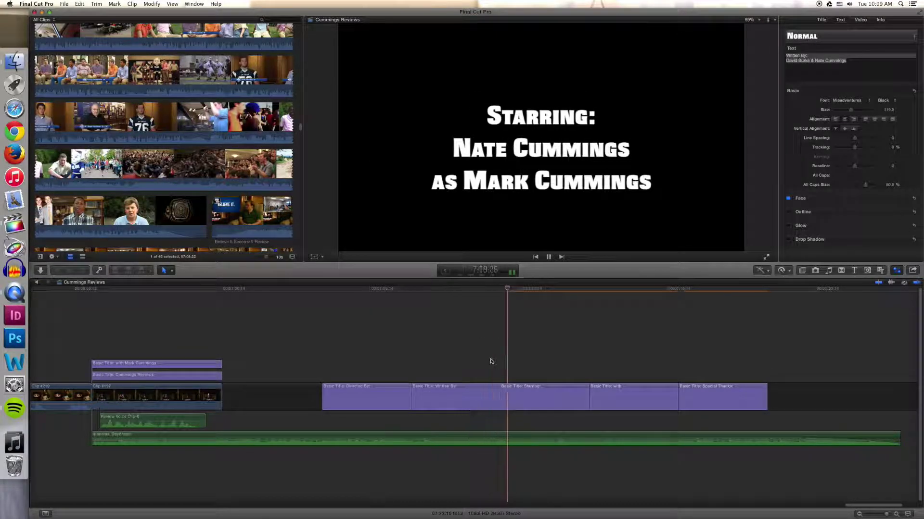
- Move the Starring title's three-line text block up to the vertical centre of the frame
{"action": "left_click", "coordinate": [527, 392]}
{"action": "double_click", "coordinate": [527, 392]}
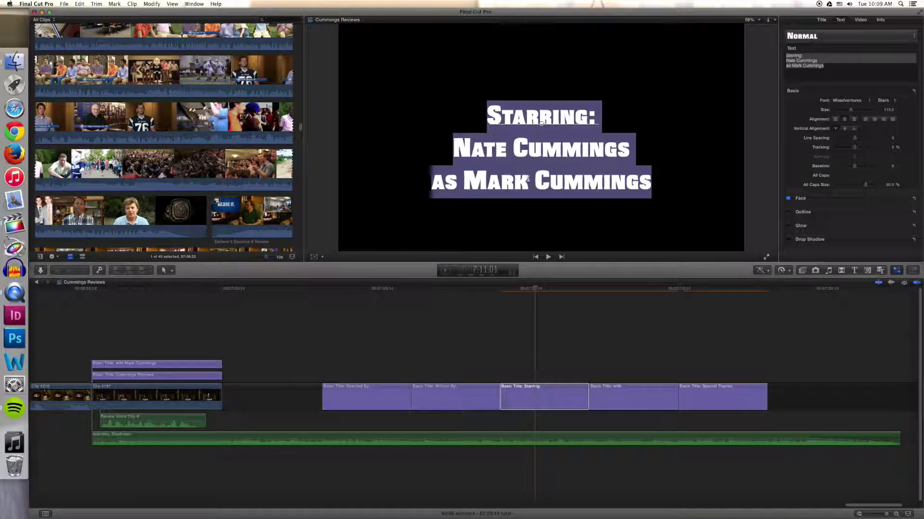
{"action": "key", "text": "Escape"}
{"action": "left_click_drag", "start_coordinate": [541, 149], "coordinate": [540, 139]}
{"action": "left_click", "coordinate": [516, 289]}
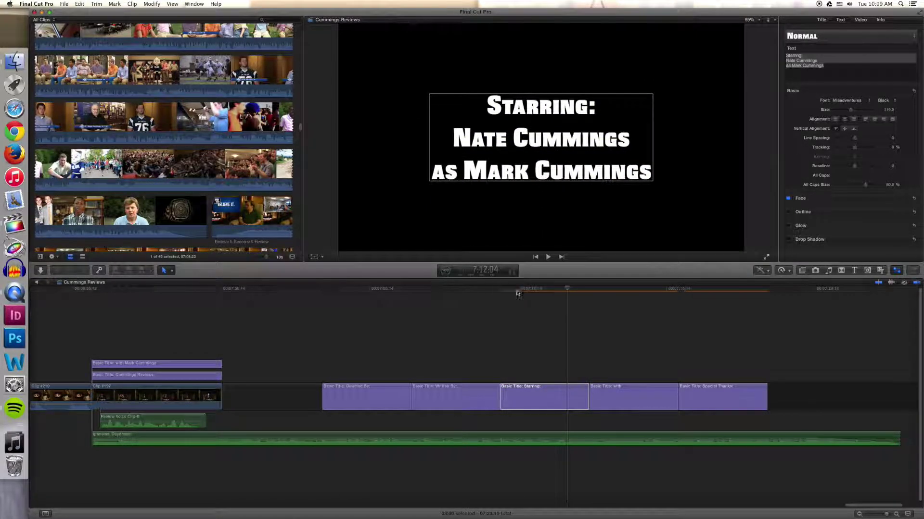
- Move the Written By and Directed By title text slightly lower, to the vertical centre of the frame
{"action": "key", "text": "super+4"}
{"action": "left_click", "coordinate": [454, 397]}
{"action": "left_click_drag", "start_coordinate": [540, 127], "coordinate": [540, 133]}
{"action": "left_click", "coordinate": [410, 302]}
{"action": "left_click", "coordinate": [378, 396]}
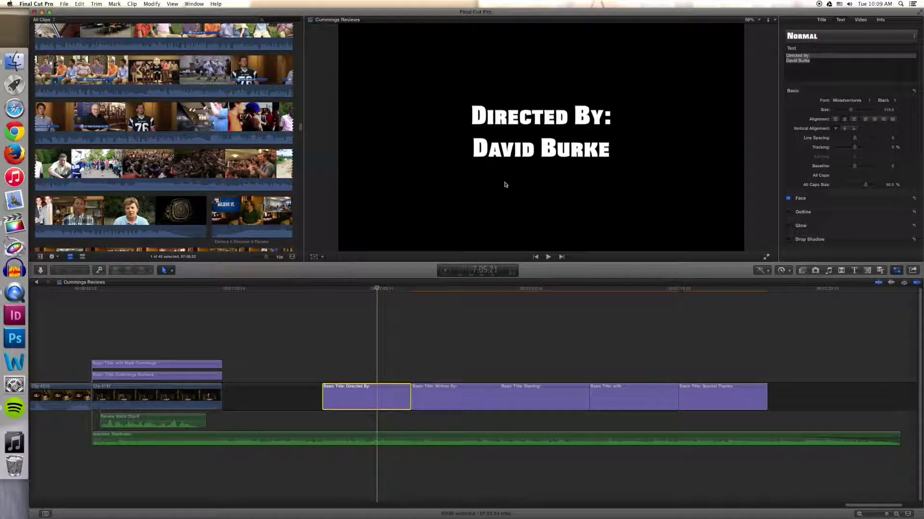
{"action": "left_click_drag", "start_coordinate": [540, 134], "coordinate": [540, 141]}
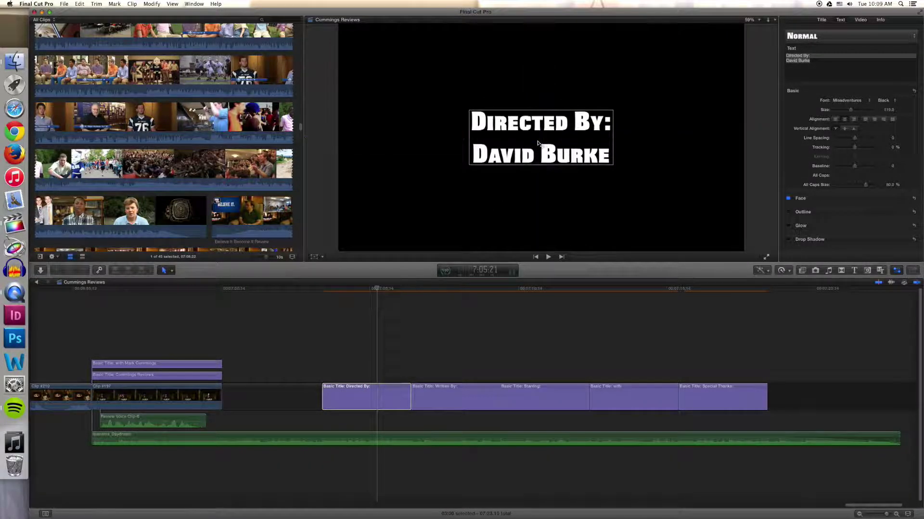
- Move the "with" and Special Thanks title text slightly lower, to the vertical centre of the frame
{"action": "left_click", "coordinate": [604, 371]}
{"action": "left_click", "coordinate": [621, 396]}
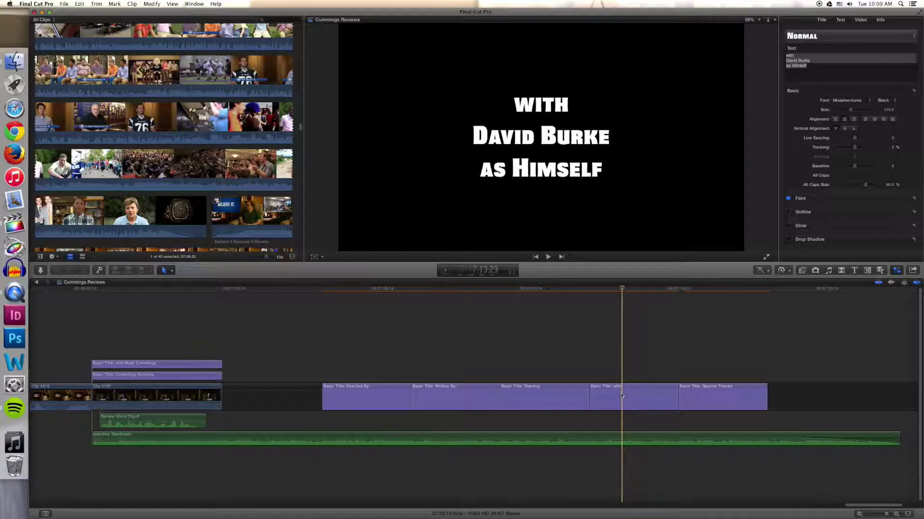
{"action": "left_click_drag", "start_coordinate": [532, 149], "coordinate": [531, 154]}
{"action": "left_click", "coordinate": [724, 361]}
{"action": "left_click", "coordinate": [705, 397]}
{"action": "left_click_drag", "start_coordinate": [556, 139], "coordinate": [557, 144]}
{"action": "left_click", "coordinate": [691, 343]}
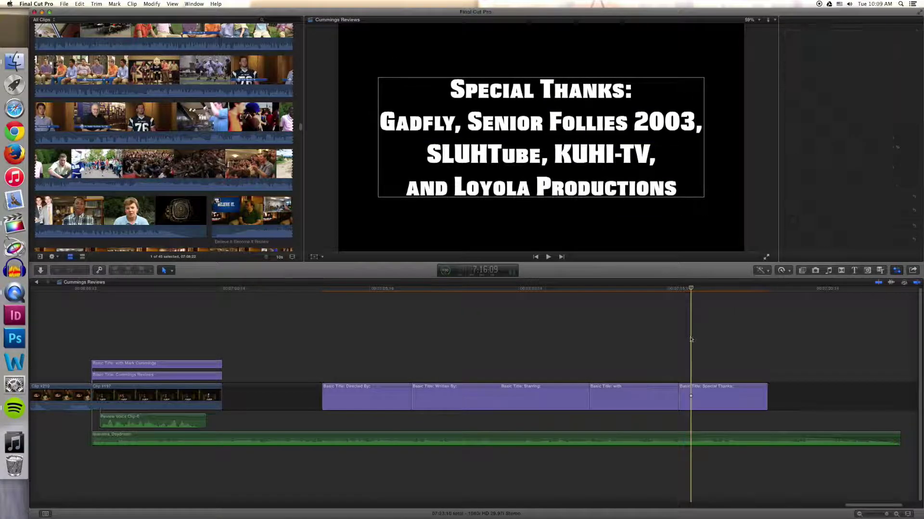
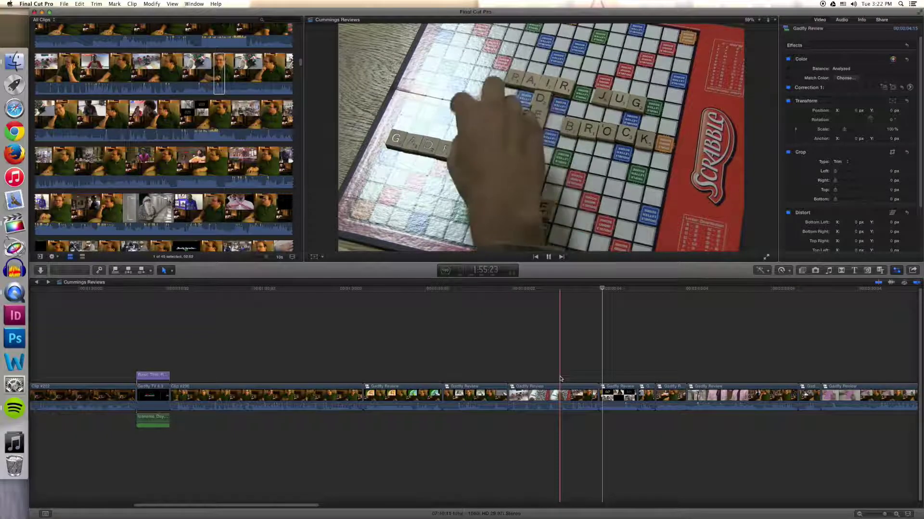
- Review the Gadfly section against its source clip, extend the clip before the pink-shirt hallway shot by about 2 seconds, and play it back
{"action": "key", "text": "space"}
{"action": "key", "text": "F12"}
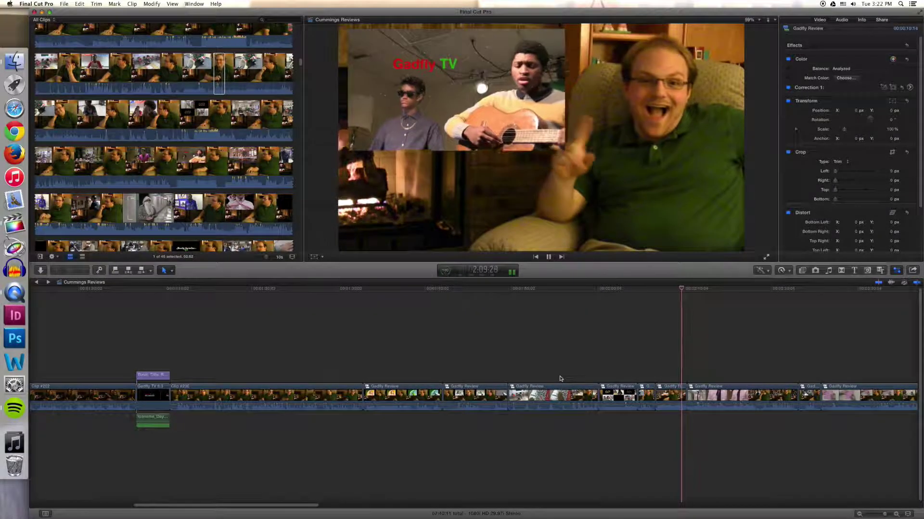
{"action": "key", "text": "space"}
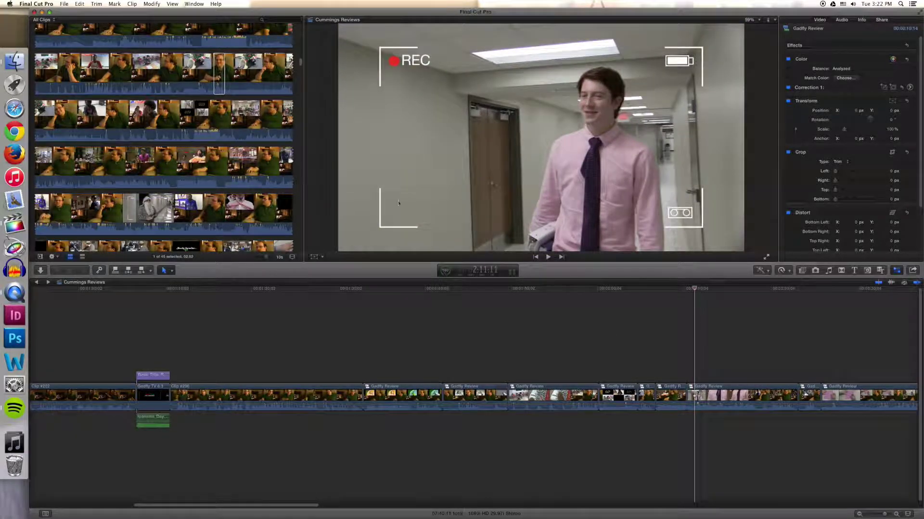
{"action": "left_click", "coordinate": [225, 83]}
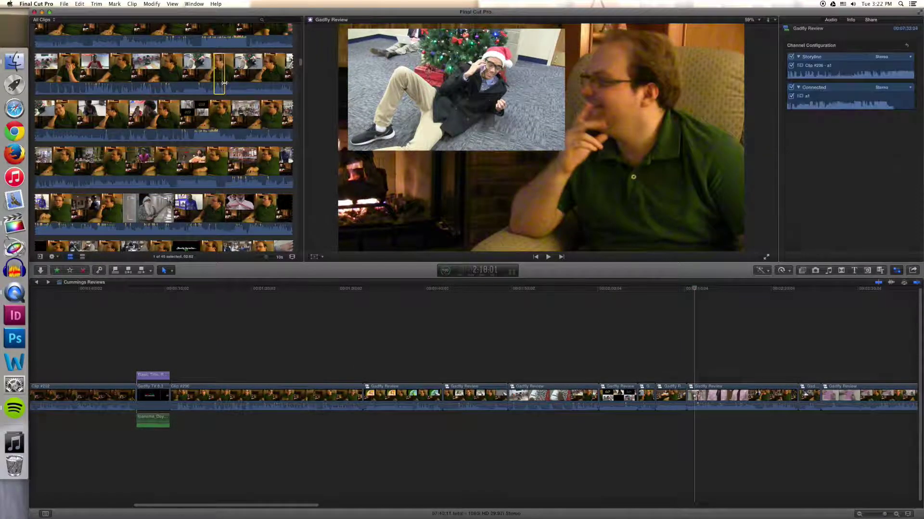
{"action": "key", "text": "space"}
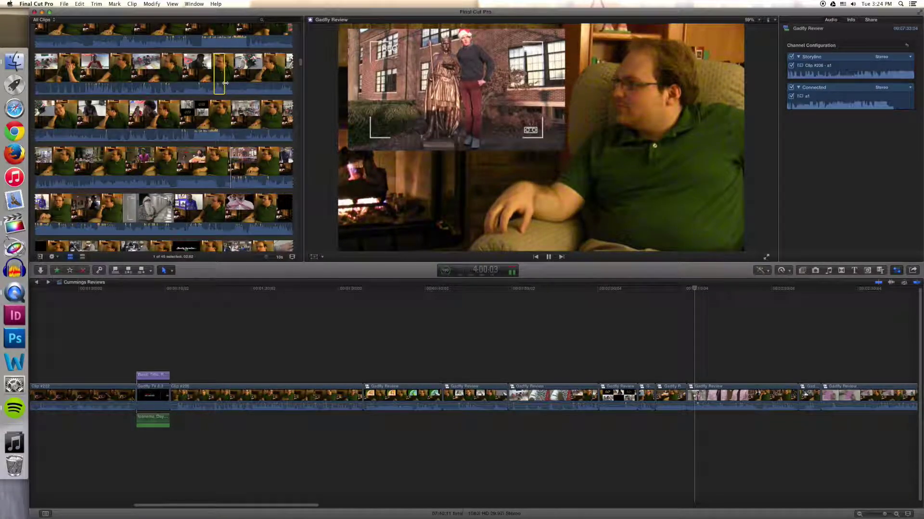
{"action": "key", "text": "space"}
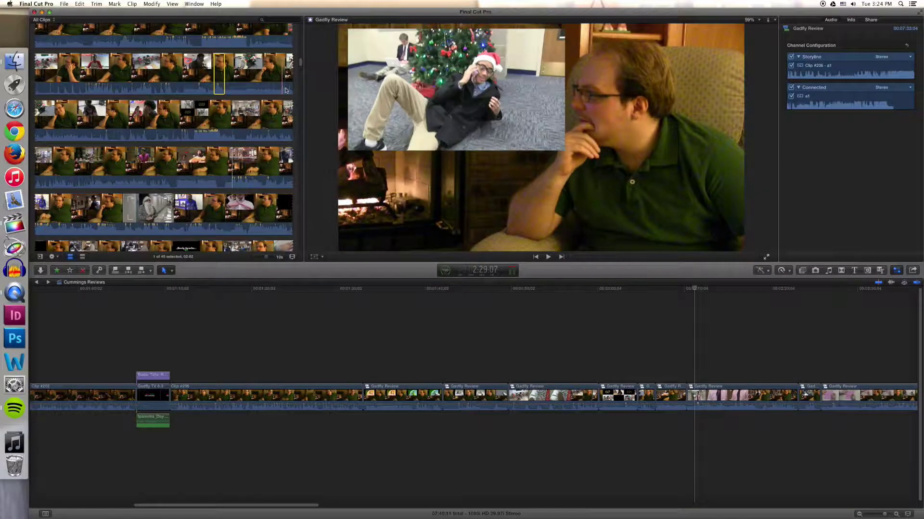
{"action": "left_click_drag", "start_coordinate": [689, 391], "coordinate": [702, 389]}
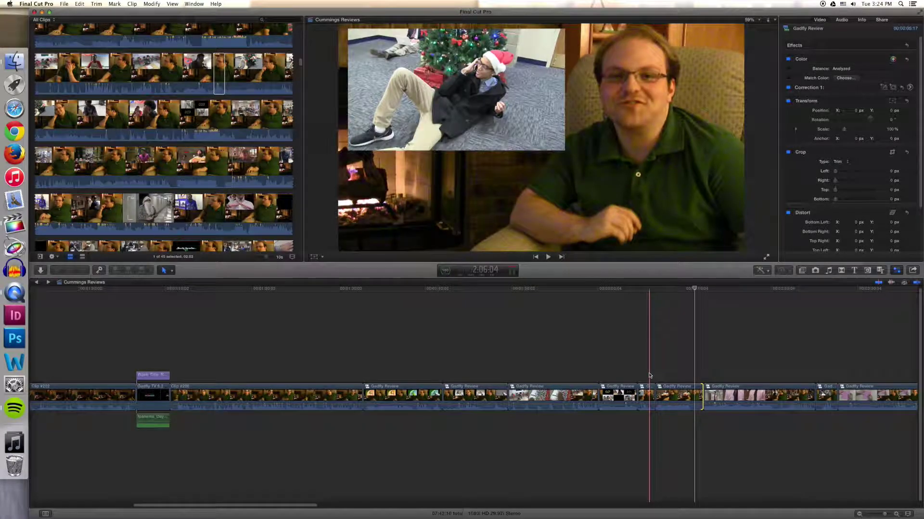
{"action": "key", "text": "space"}
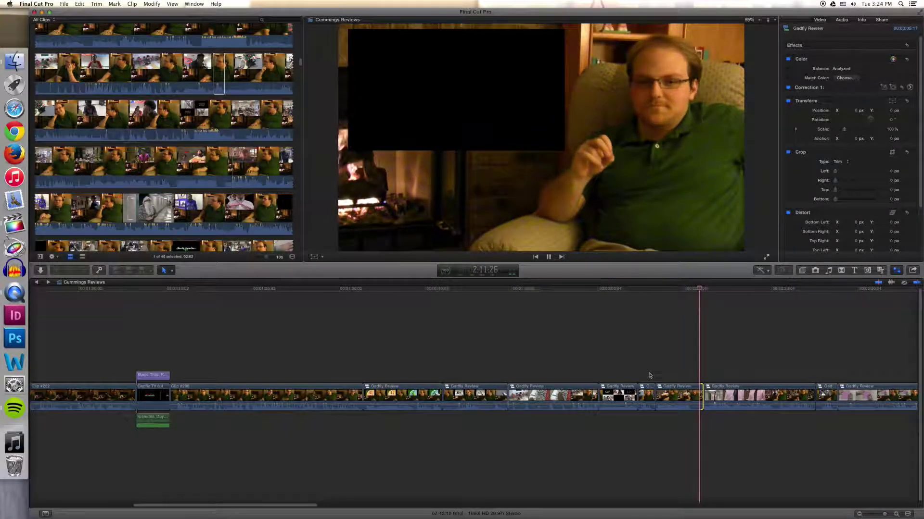
{"action": "key", "text": "space"}
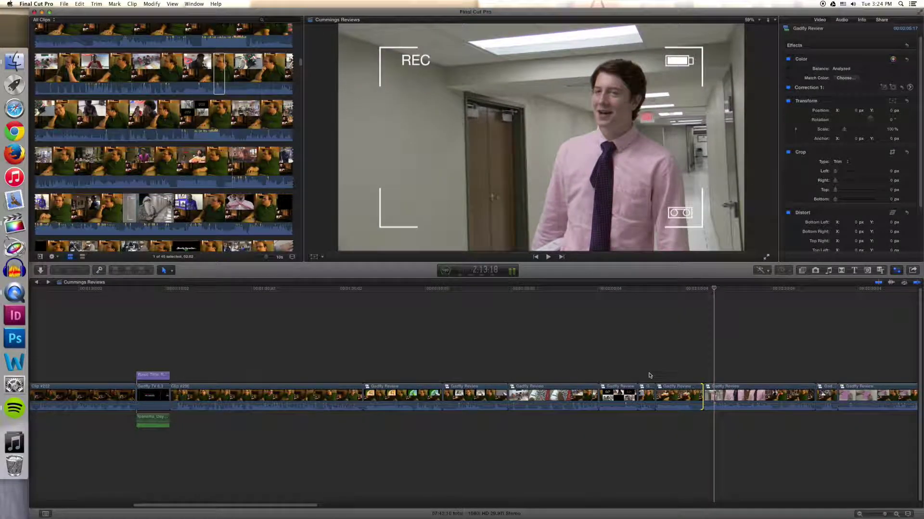
- Find the office doorway moment in the Gadfly Review source and insert a 2:22 segment before the pink-shirt hallway clip
{"action": "left_click", "coordinate": [233, 176]}
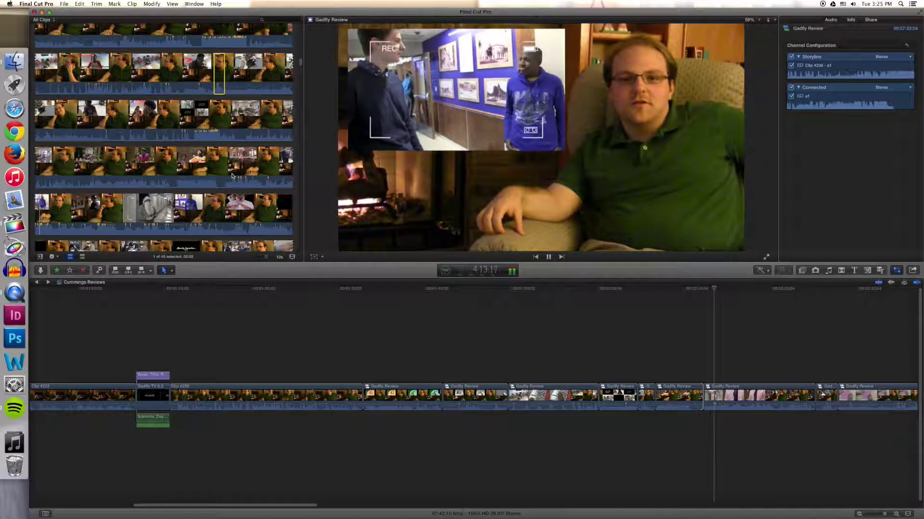
{"action": "key", "text": "space"}
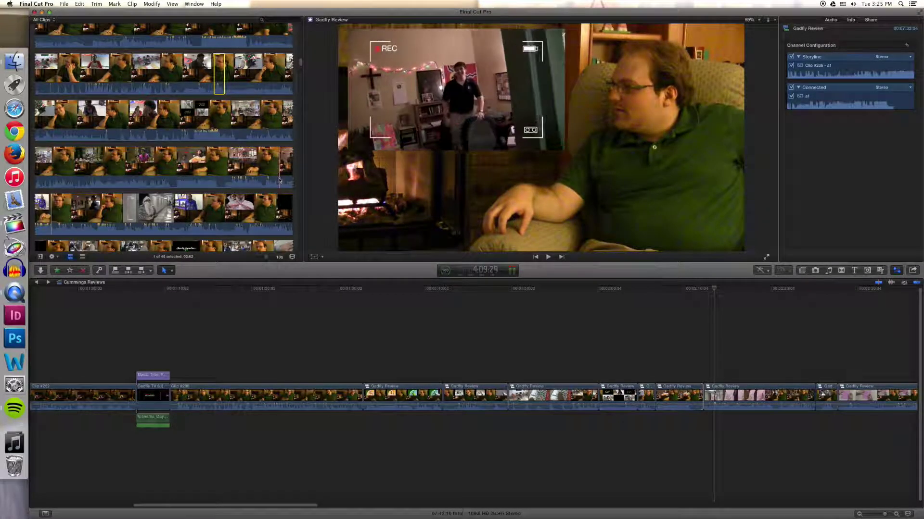
{"action": "key", "text": "space"}
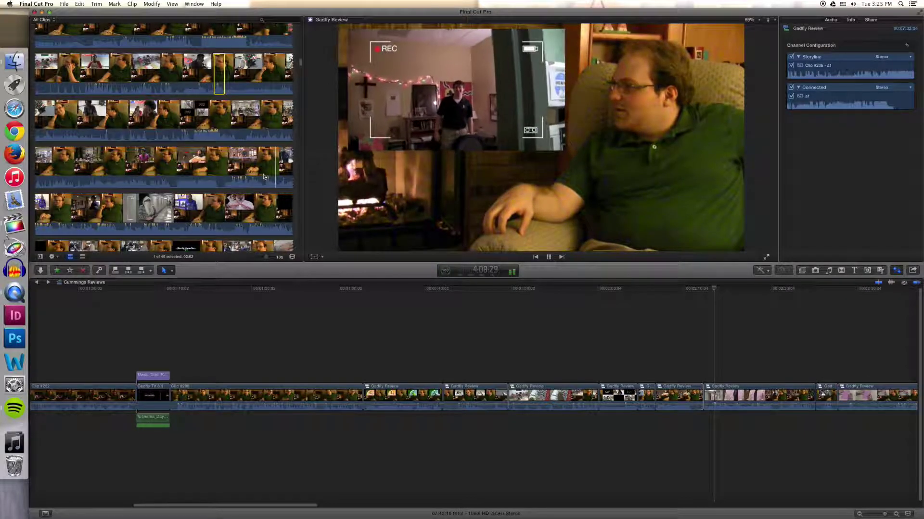
{"action": "left_click", "coordinate": [273, 173]}
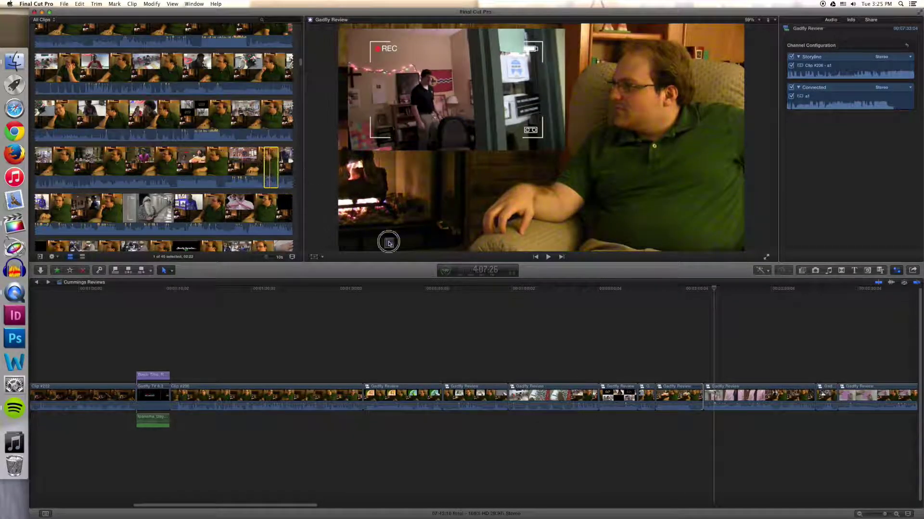
{"action": "left_click_drag", "start_coordinate": [388, 243], "coordinate": [703, 394]}
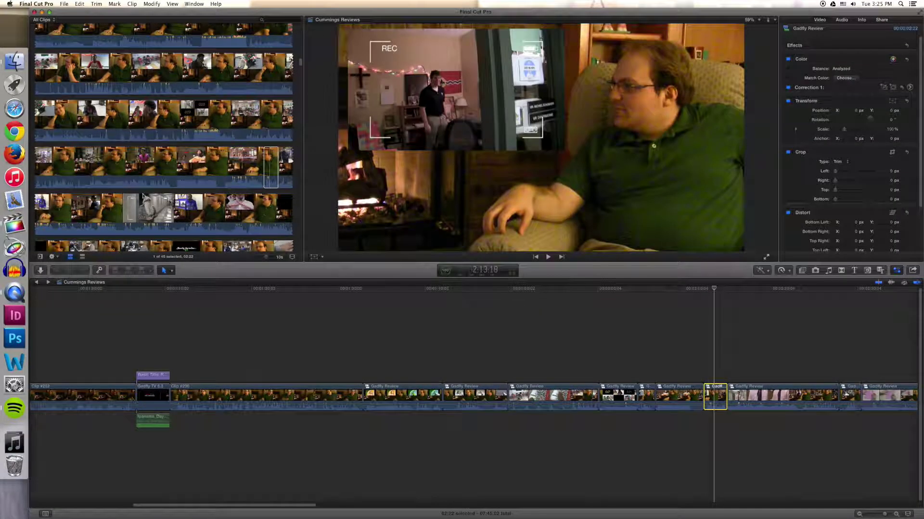
- Find the blue-hoodie hallway moment in the Gadfly Review source and insert a 2:12 segment directly after the office doorway clip
{"action": "left_click", "coordinate": [271, 176]}
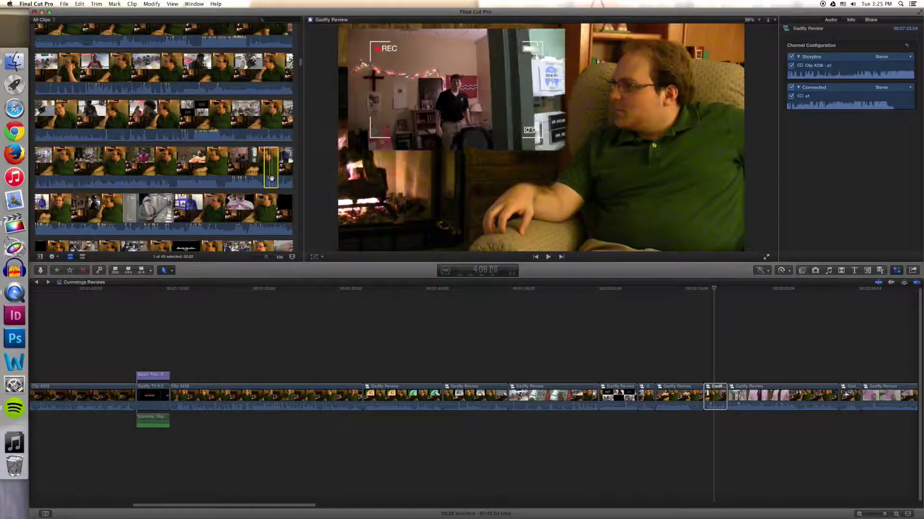
{"action": "key", "text": "space"}
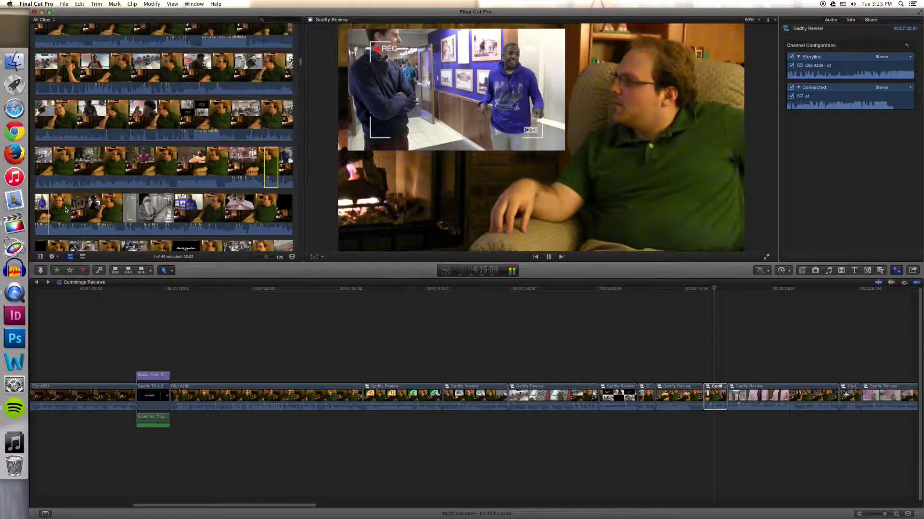
{"action": "key", "text": "space"}
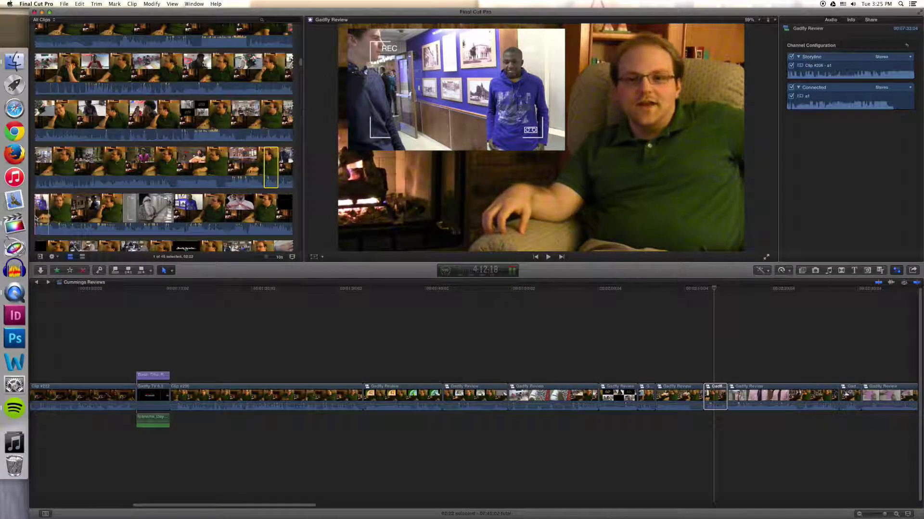
{"action": "left_click", "coordinate": [50, 216]}
{"action": "left_click_drag", "start_coordinate": [50, 217], "coordinate": [733, 399]}
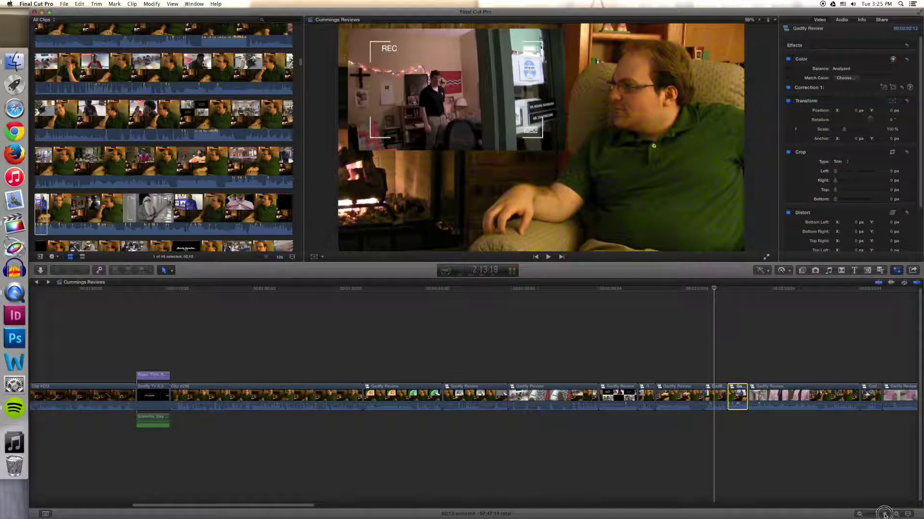
- Open the office doorway clip's source and split the Gadfly TV 6.3 footage at the start and end of the used range
{"action": "left_click_drag", "start_coordinate": [884, 514], "coordinate": [886, 514]}
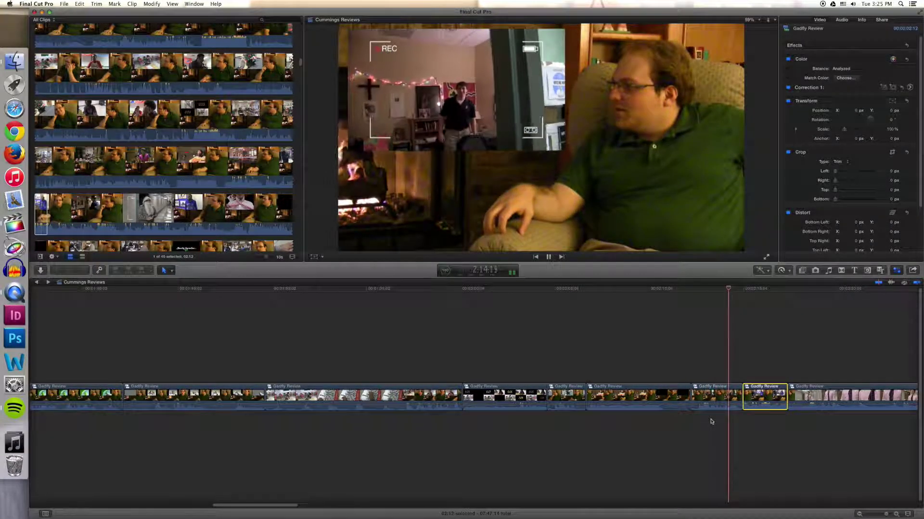
{"action": "key", "text": "space"}
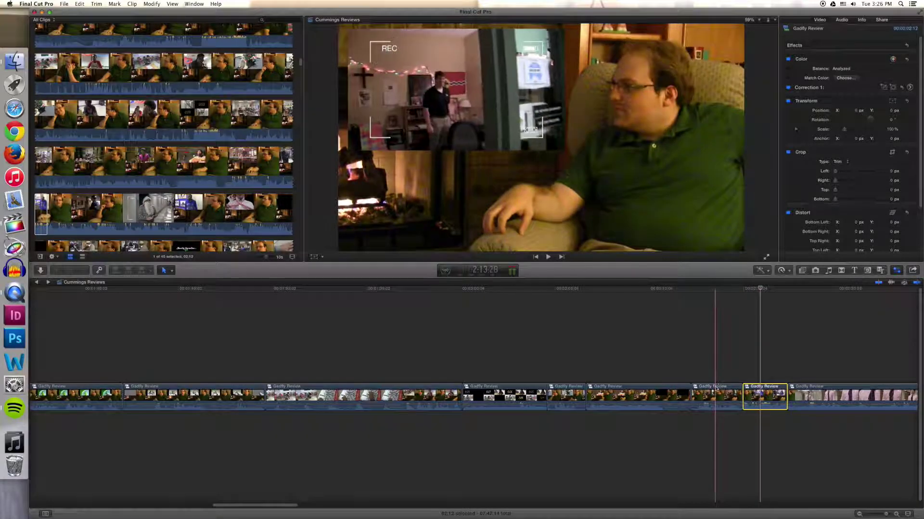
{"action": "double_click", "coordinate": [715, 389]}
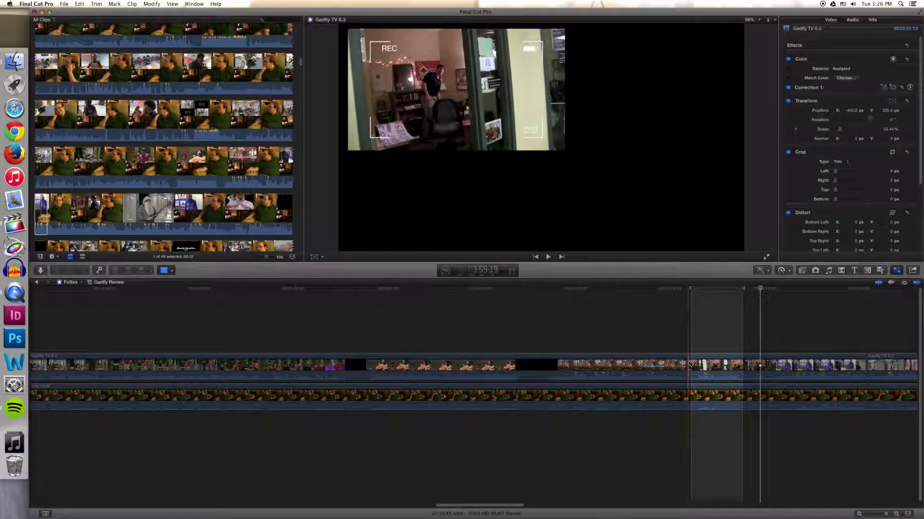
{"action": "key", "text": "a"}
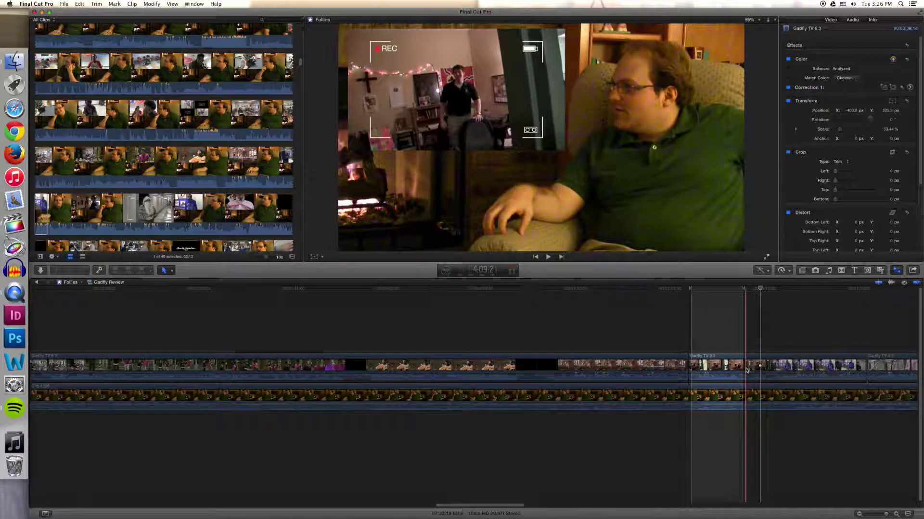
{"action": "key", "text": "b"}
{"action": "left_click", "coordinate": [747, 369]}
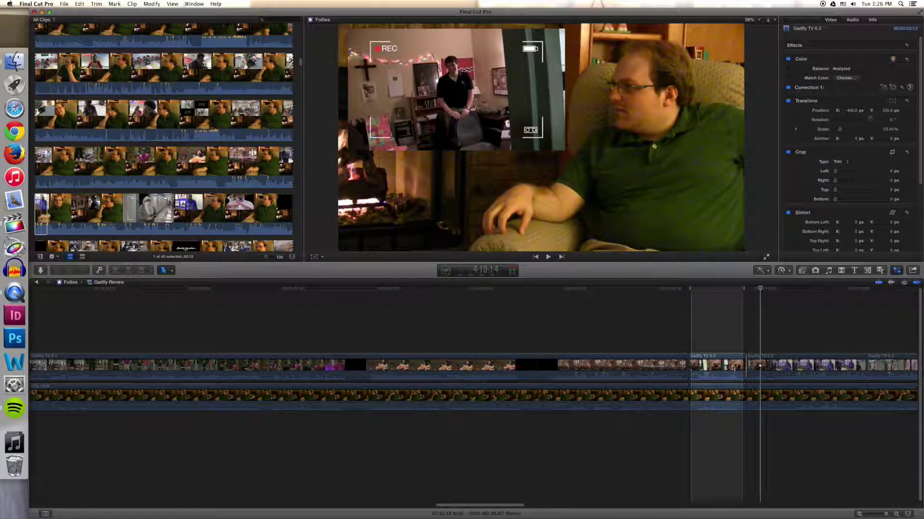
- Reposition and enlarge the isolated office doorway segment to fill the frame, play it back, and return to the Cummings Reviews project
{"action": "key", "text": "a"}
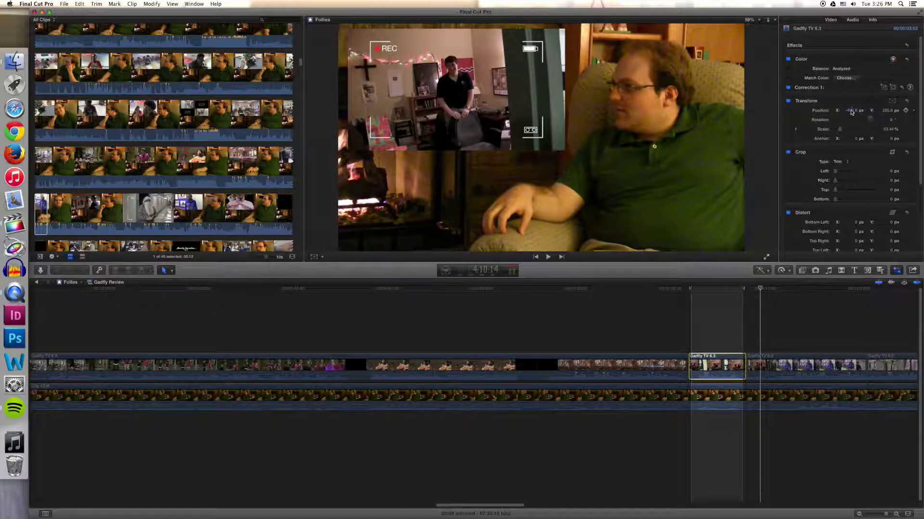
{"action": "left_click", "coordinate": [851, 110]}
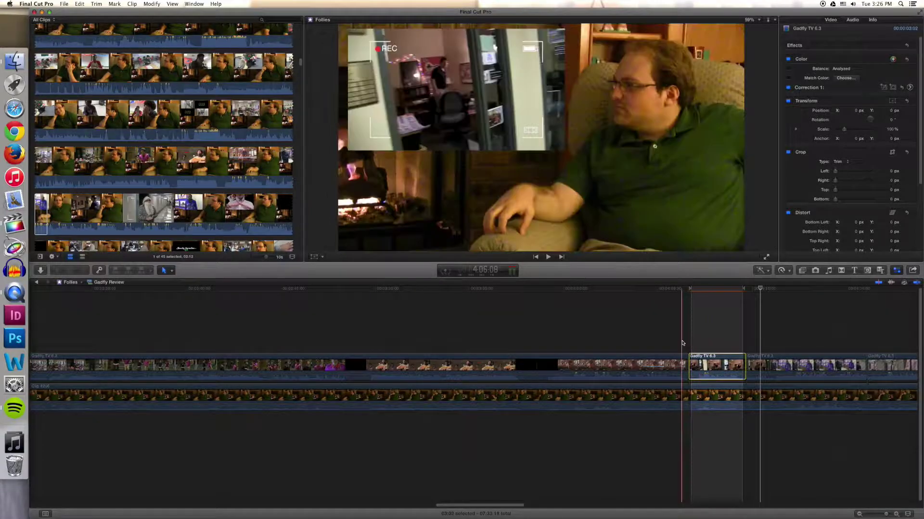
{"action": "key", "text": "/"}
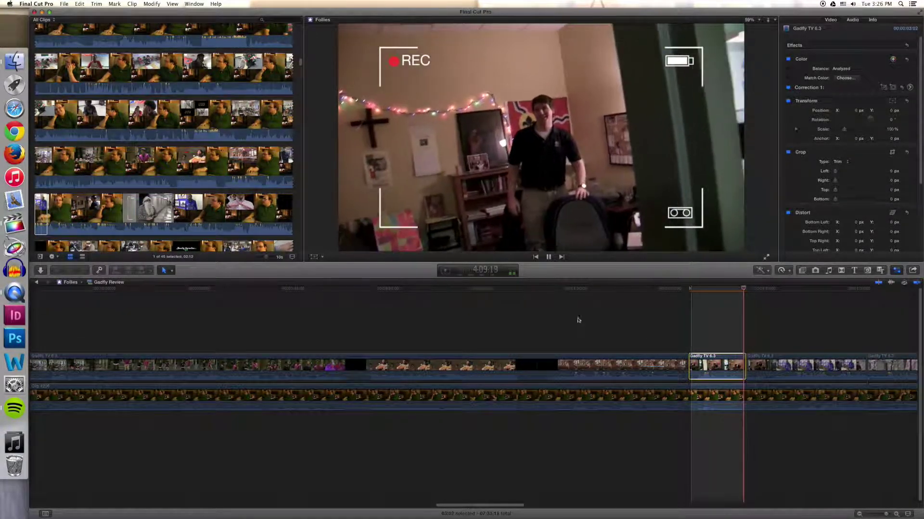
{"action": "left_click", "coordinate": [37, 283]}
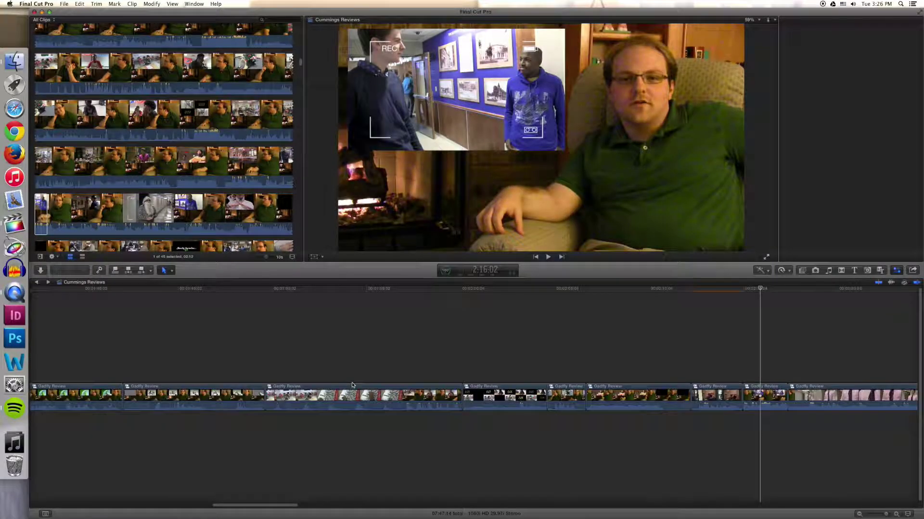
- Review the blue-hoodie hallway clip inside its source and play the office doorway and hallway clips back in the project
{"action": "double_click", "coordinate": [769, 395]}
{"action": "left_click", "coordinate": [749, 379]}
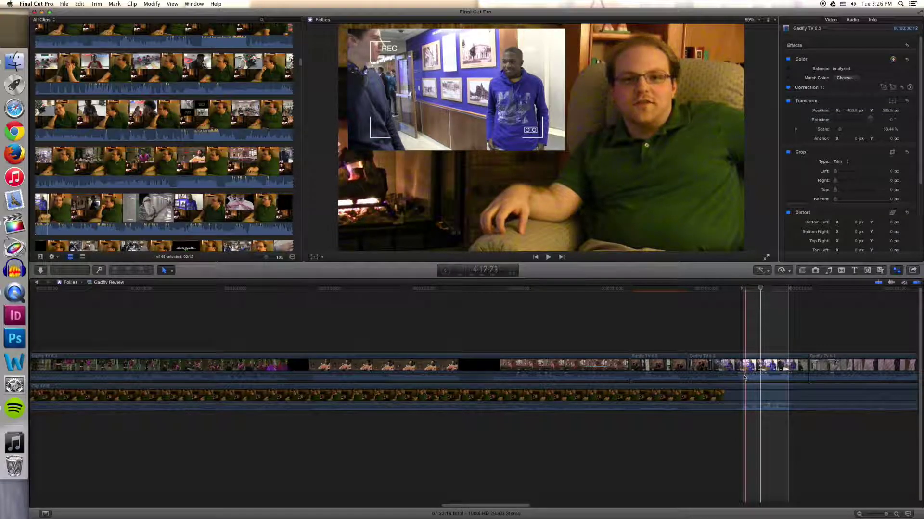
{"action": "key", "text": "space"}
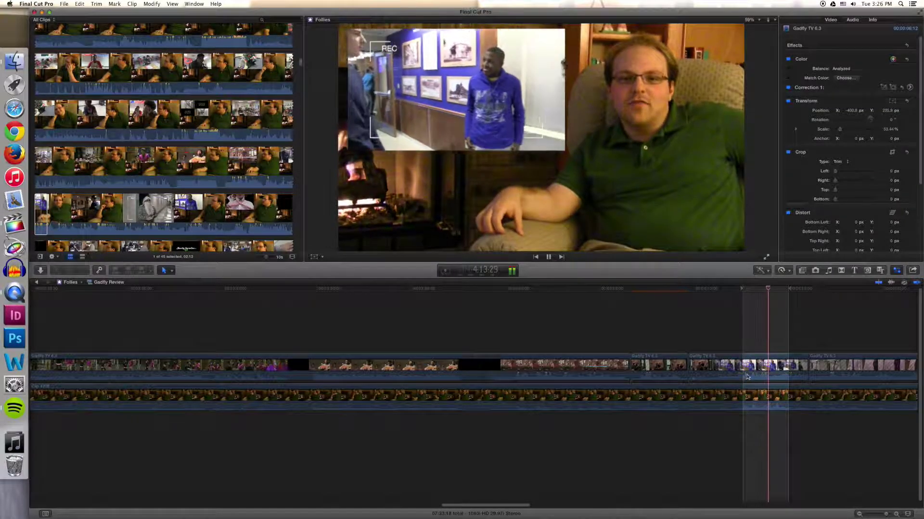
{"action": "key", "text": "space"}
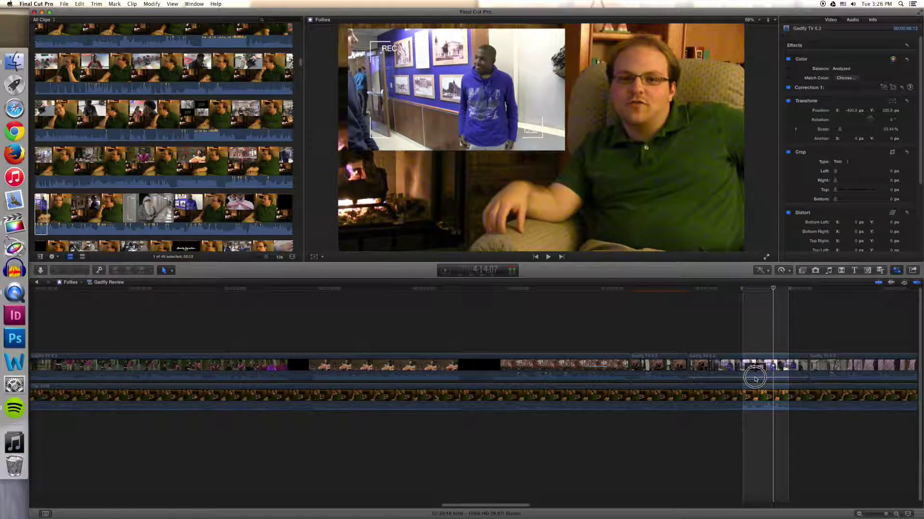
{"action": "left_click", "coordinate": [738, 379]}
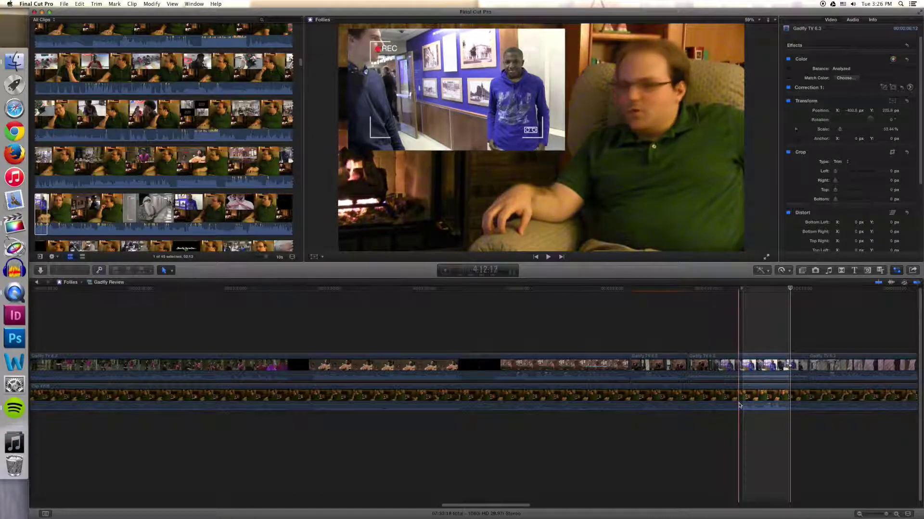
{"action": "left_click", "coordinate": [36, 284]}
{"action": "left_click", "coordinate": [700, 426]}
{"action": "key", "text": "space"}
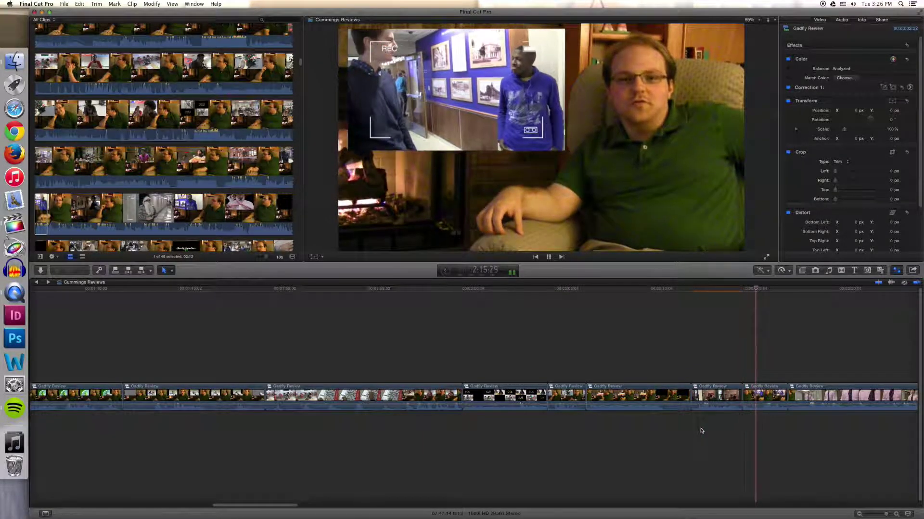
- Extend the start of the blue-hoodie hallway clip by 7 frames and play back the transition into the pink-shirt clip
{"action": "left_click", "coordinate": [745, 388]}
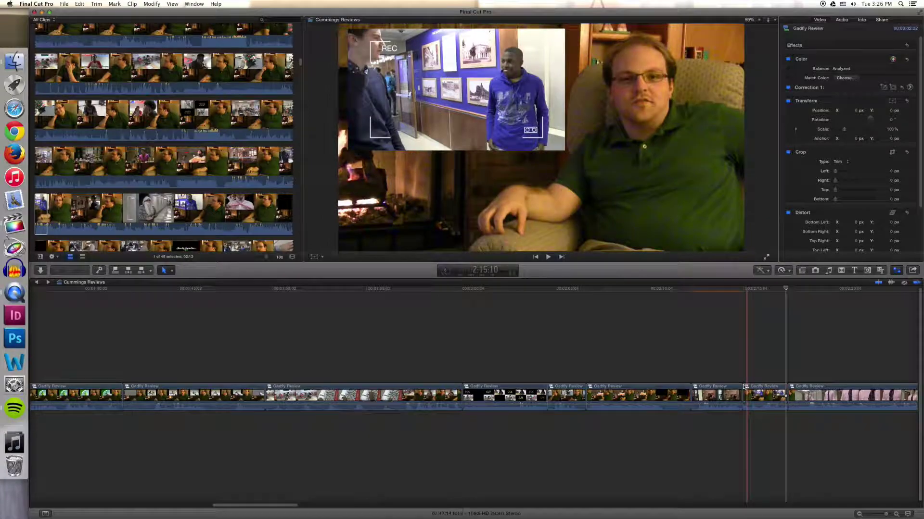
{"action": "left_click_drag", "start_coordinate": [743, 387], "coordinate": [738, 390]}
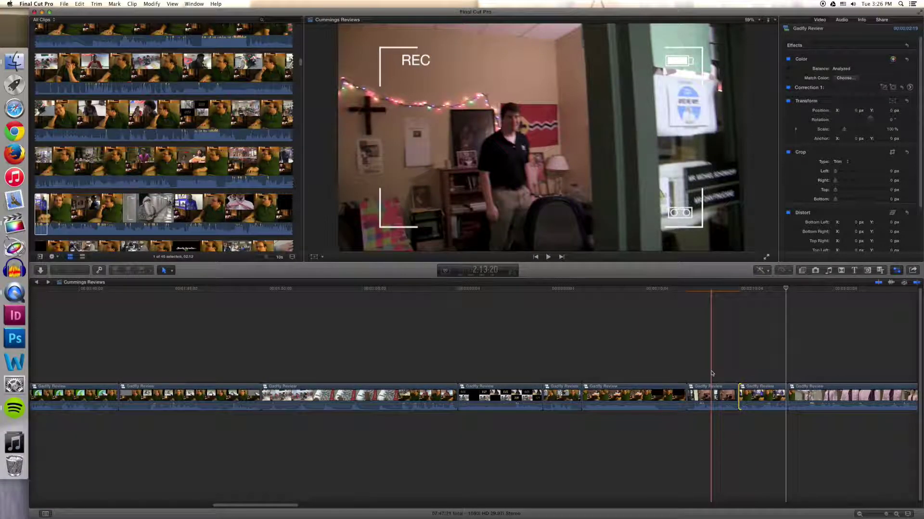
{"action": "key", "text": "space"}
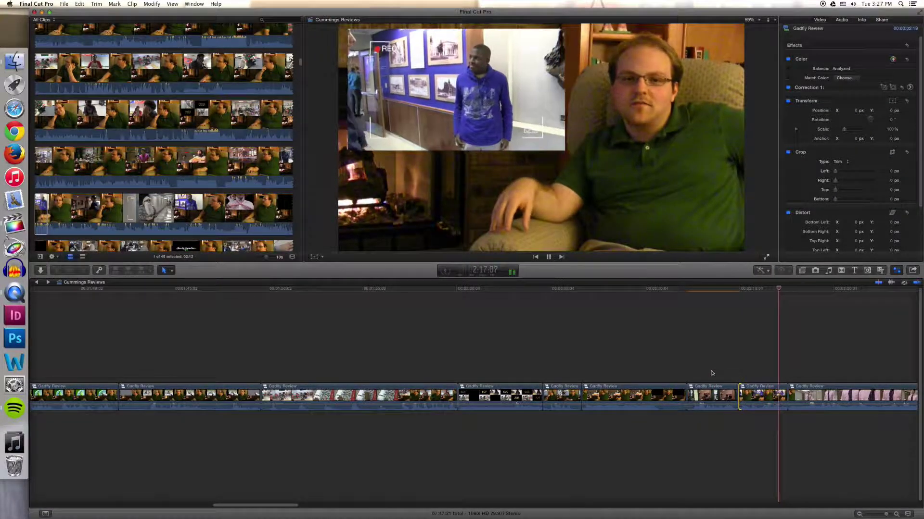
{"action": "key", "text": "space"}
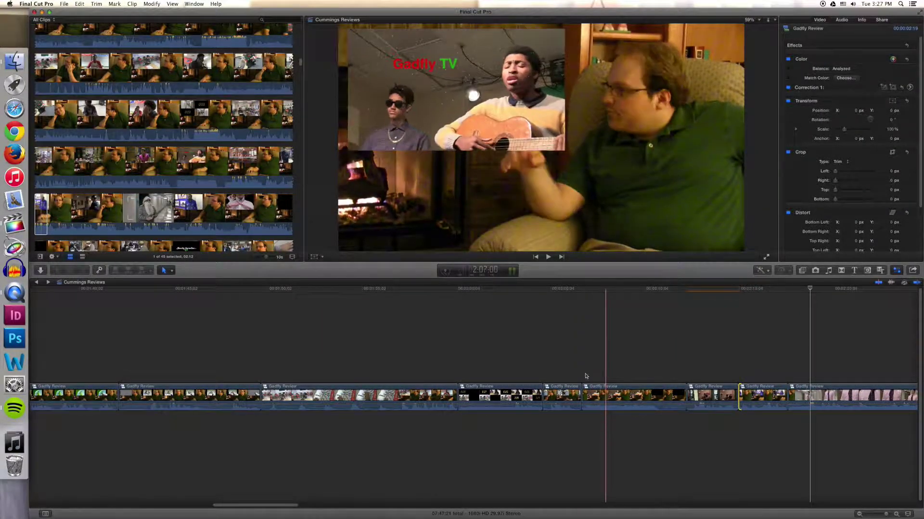
- Add volume keyframes to Clip #206 around the blue-hoodie hallway moment, raise the volume of its first part, and play it back
{"action": "key", "text": "space"}
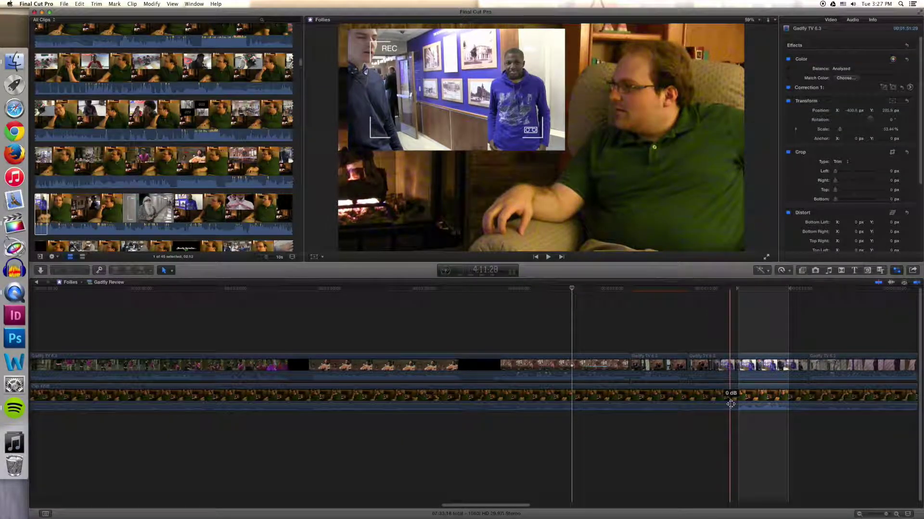
{"action": "left_click", "coordinate": [797, 407]}
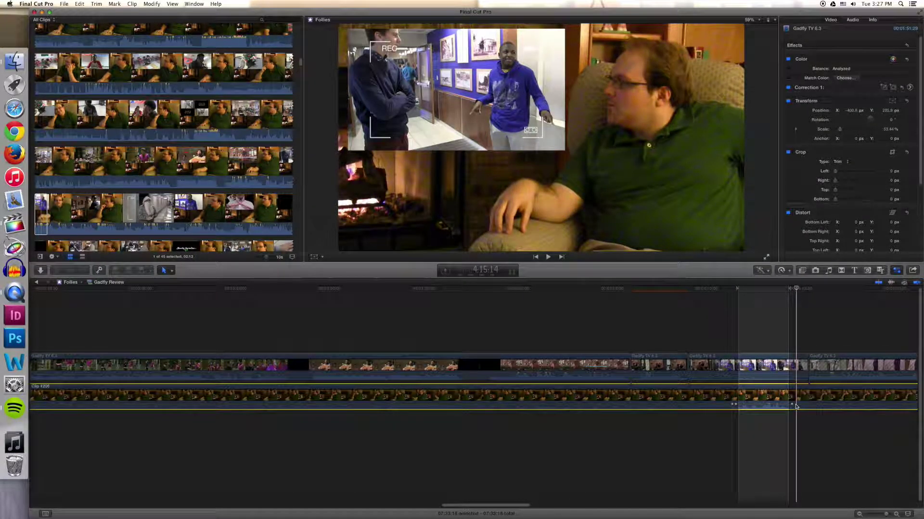
{"action": "left_click", "coordinate": [777, 405]}
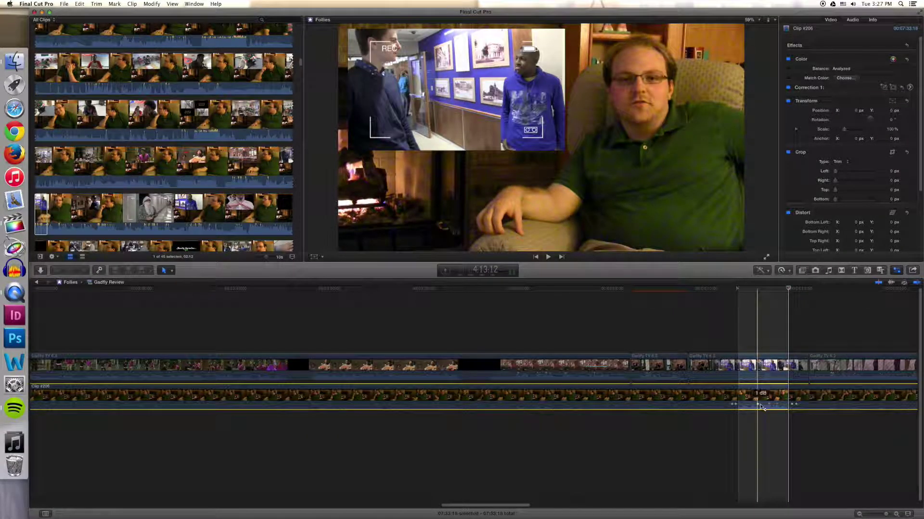
{"action": "left_click", "coordinate": [752, 404]}
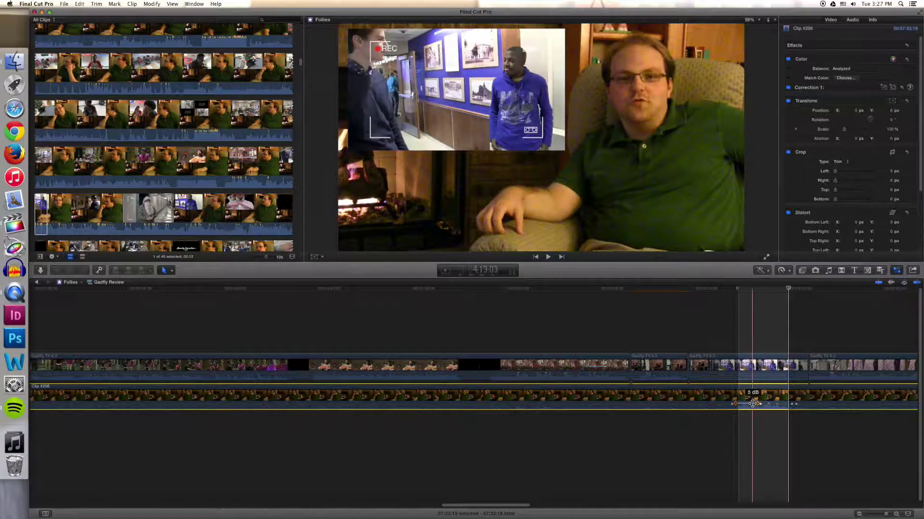
{"action": "key", "text": "space"}
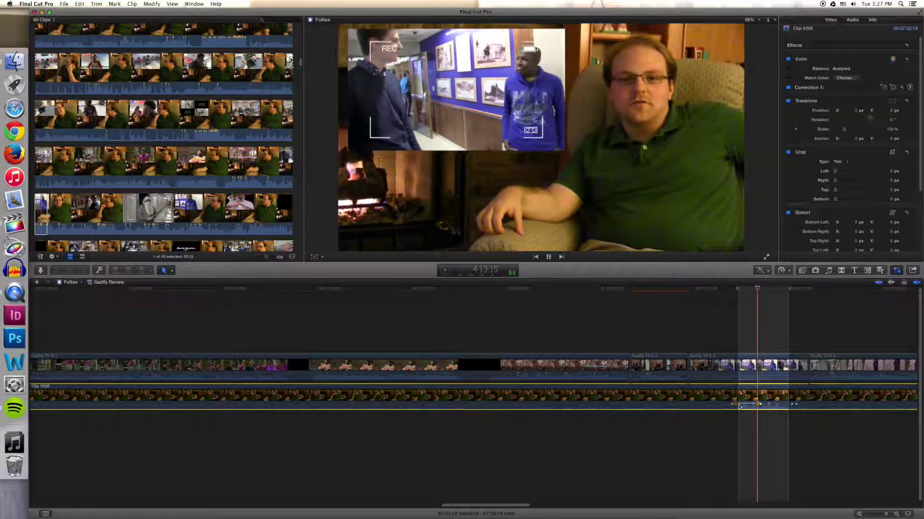
{"action": "key", "text": "space"}
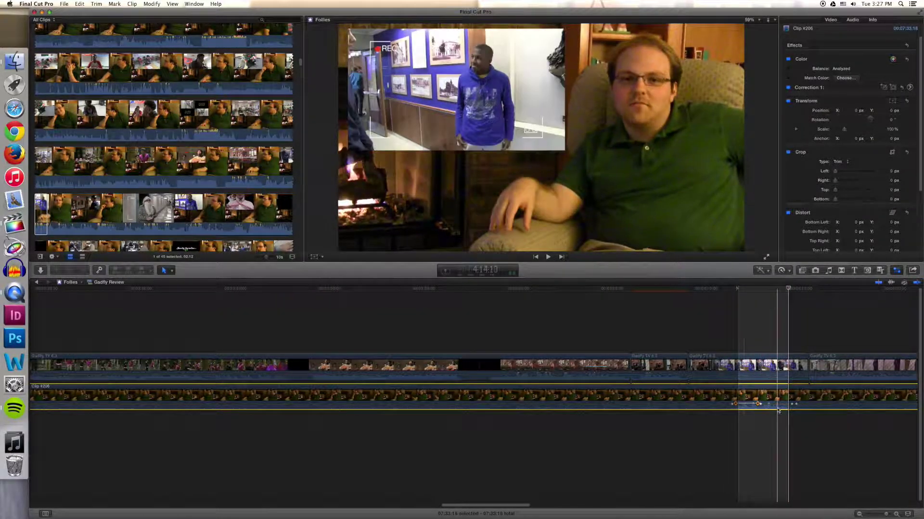
- Adjust the Clip #206 volume over the second part of the hallway moment, play it back, and return to the Cummings Reviews project
{"action": "left_click", "coordinate": [776, 404]}
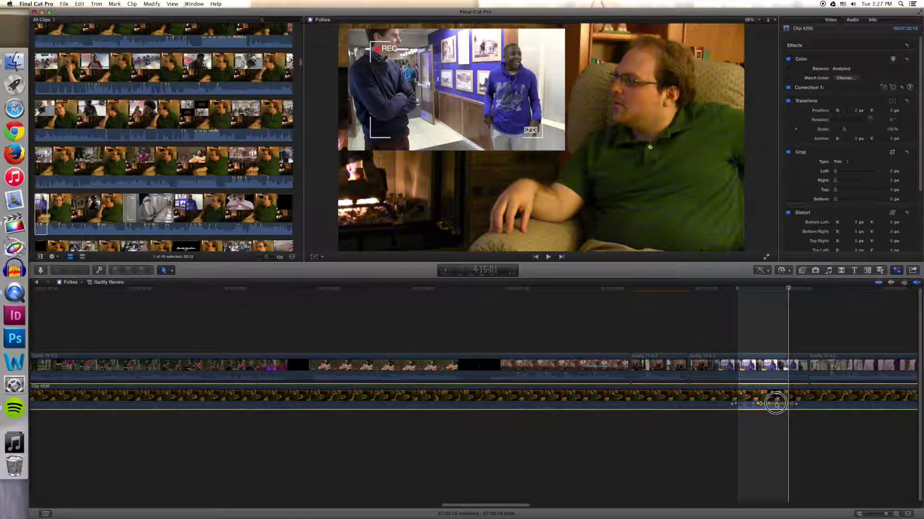
{"action": "key", "text": "space"}
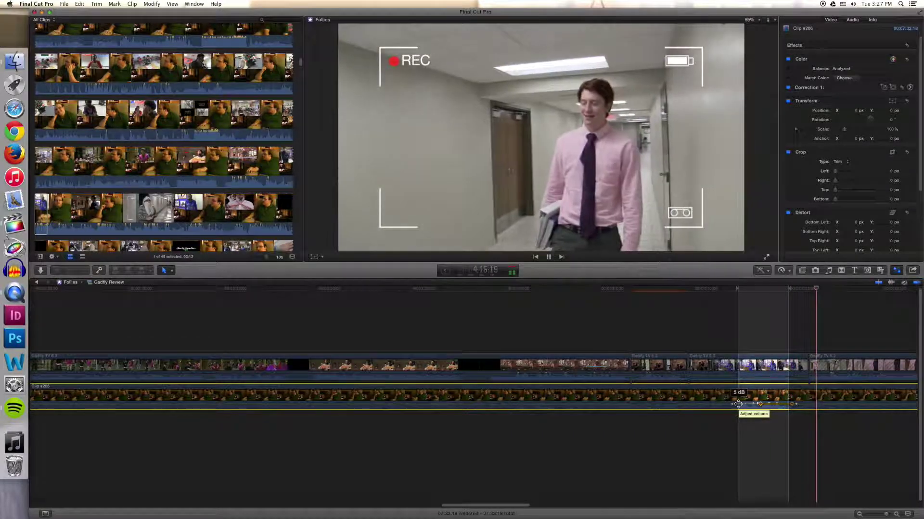
{"action": "key", "text": "space"}
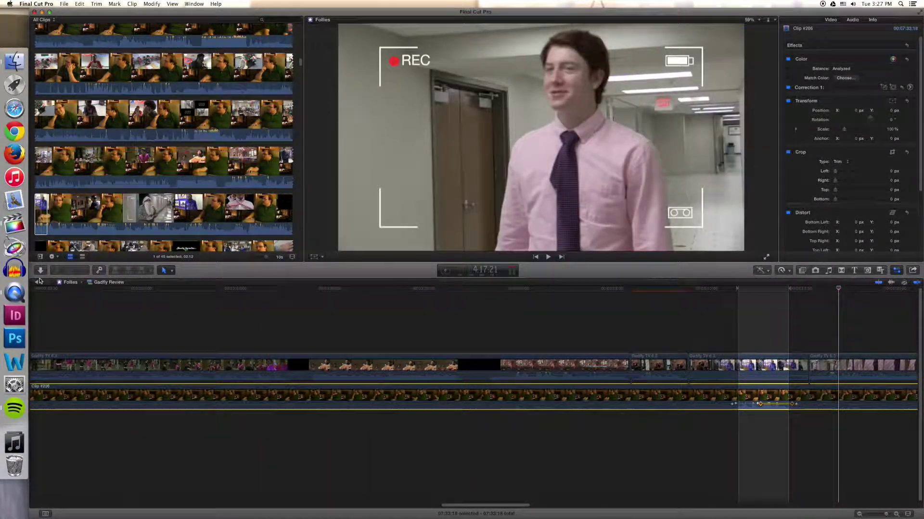
{"action": "left_click", "coordinate": [37, 283]}
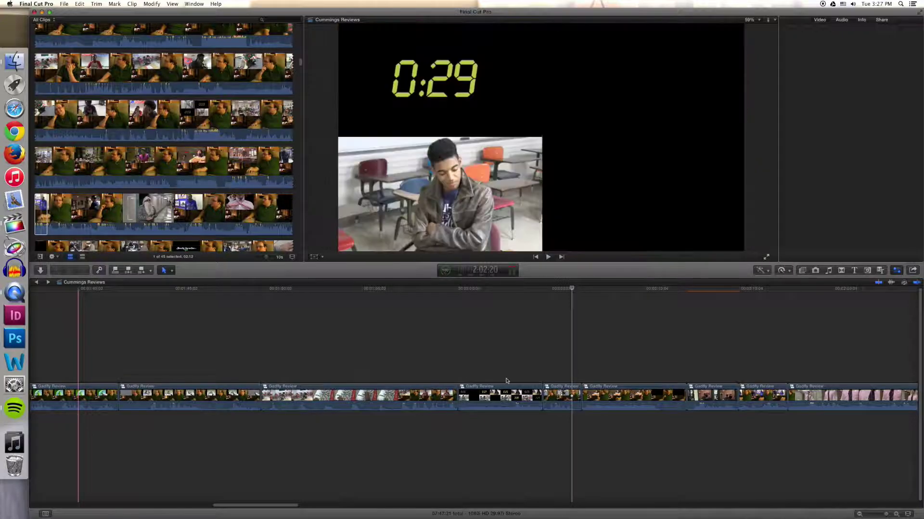
- Play the Gadfly section from the countdown clip through the start of the pink-shirt hallway clip to check the edits
{"action": "key", "text": "super+4"}
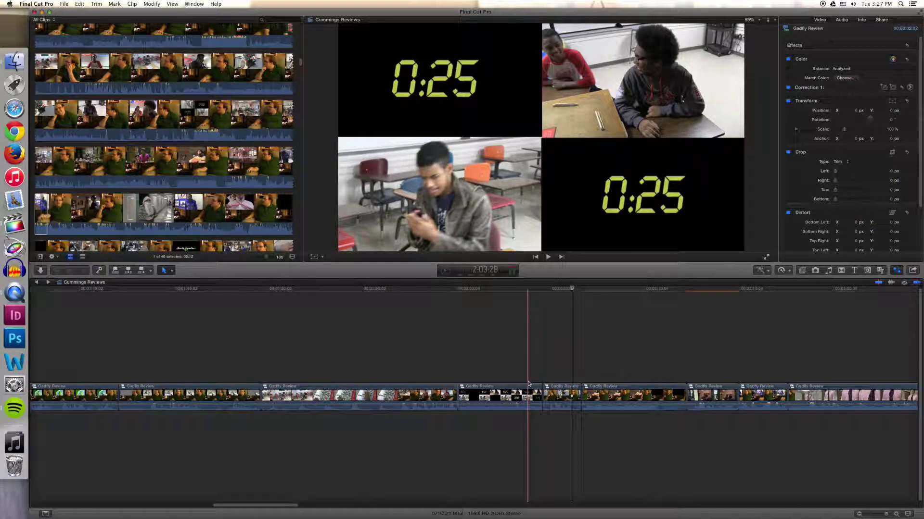
{"action": "key", "text": "space"}
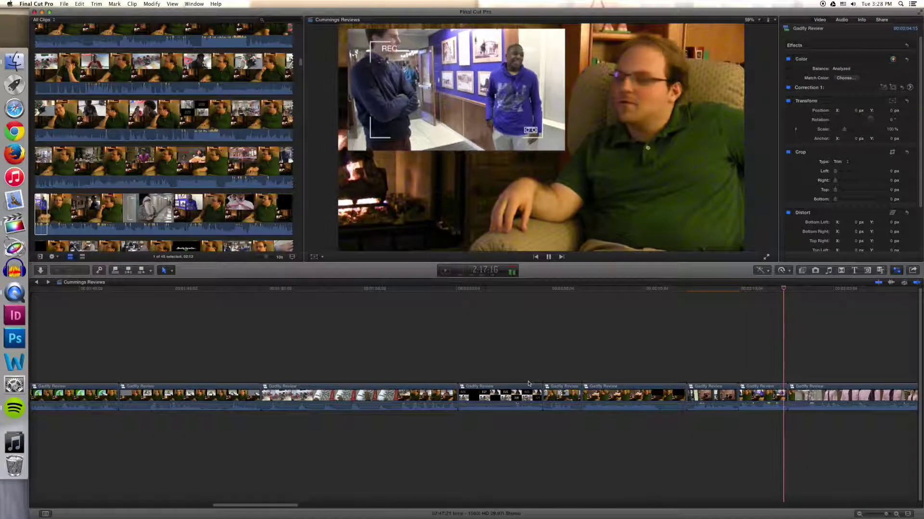
{"action": "key", "text": "space"}
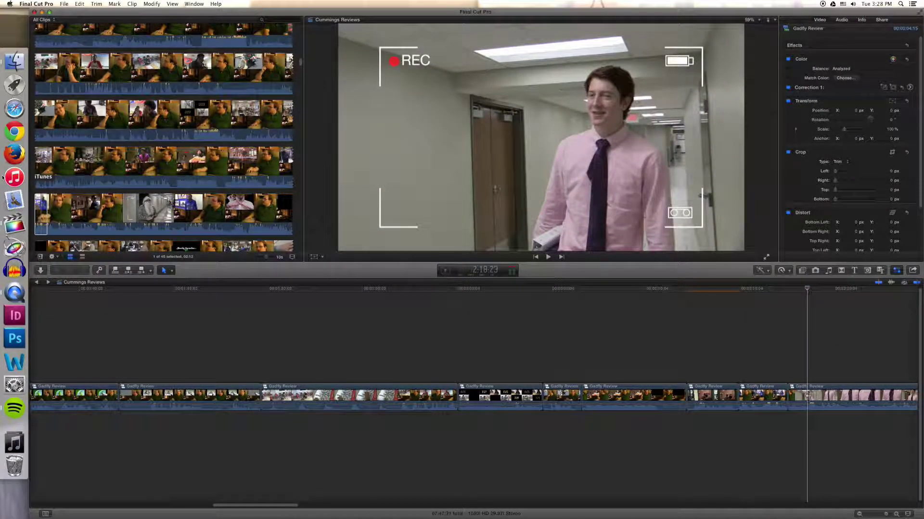
- Play the source footage, select the 6:21 range starting at the white-beard hallway moment, and insert it after the pink-shirt hallway clip
{"action": "left_click", "coordinate": [48, 221]}
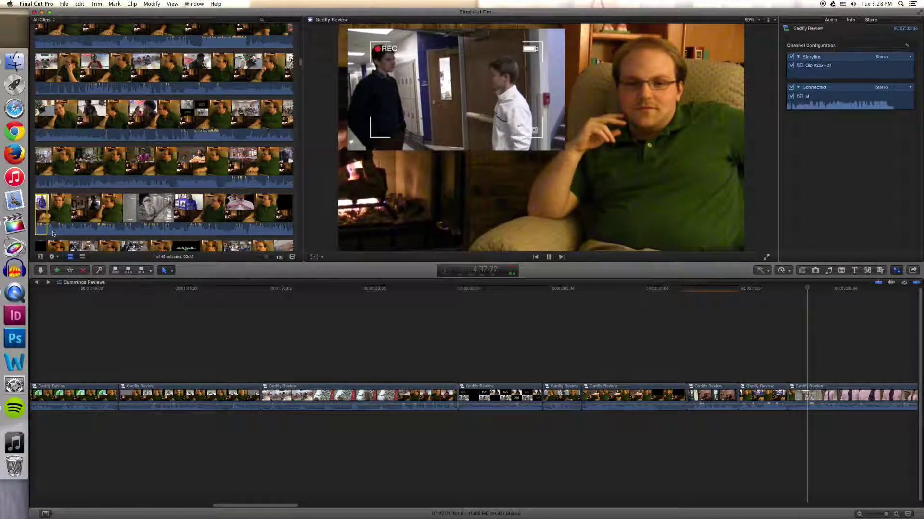
{"action": "key", "text": "space"}
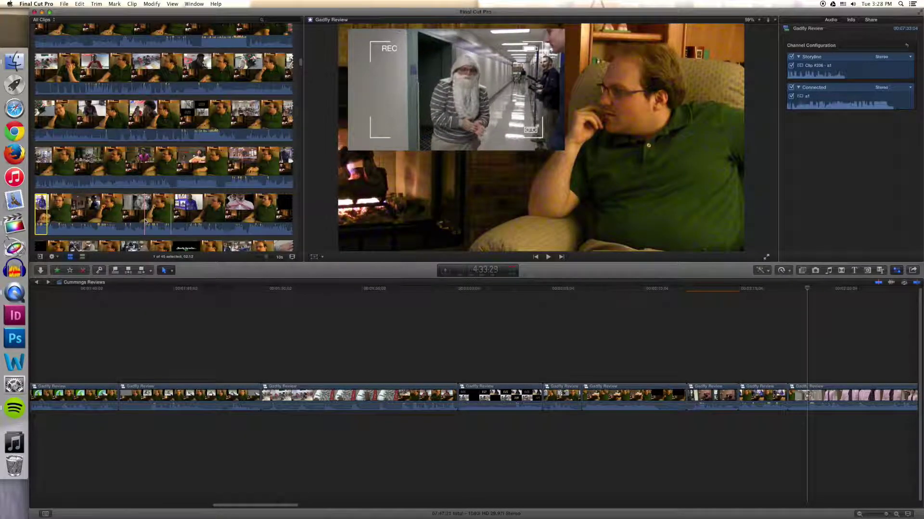
{"action": "left_click_drag", "start_coordinate": [146, 219], "coordinate": [178, 219]}
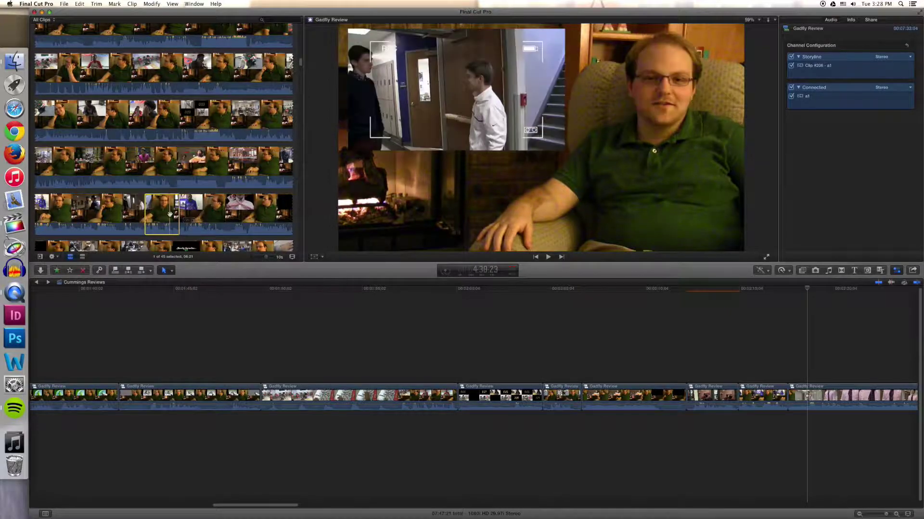
{"action": "scroll", "coordinate": [406, 347], "scroll_direction": "right", "scroll_amount": 8}
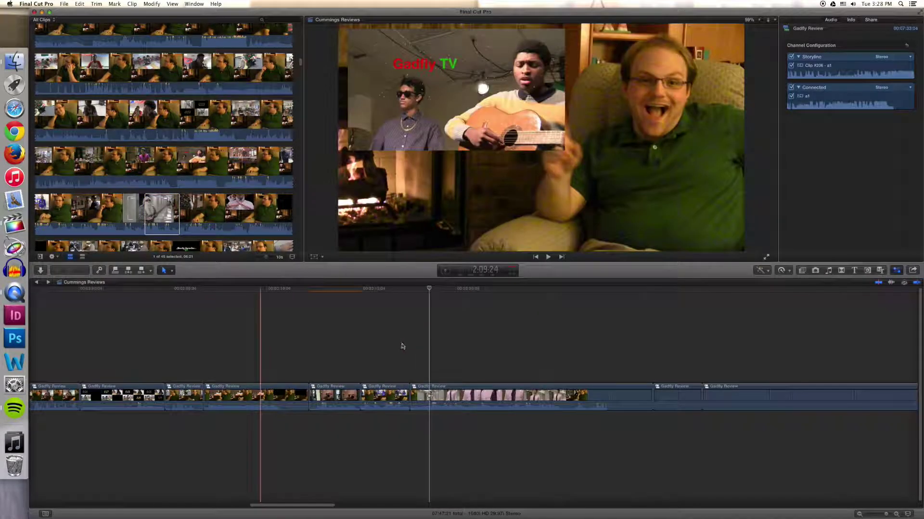
{"action": "scroll", "coordinate": [626, 365], "scroll_direction": "right", "scroll_amount": 1}
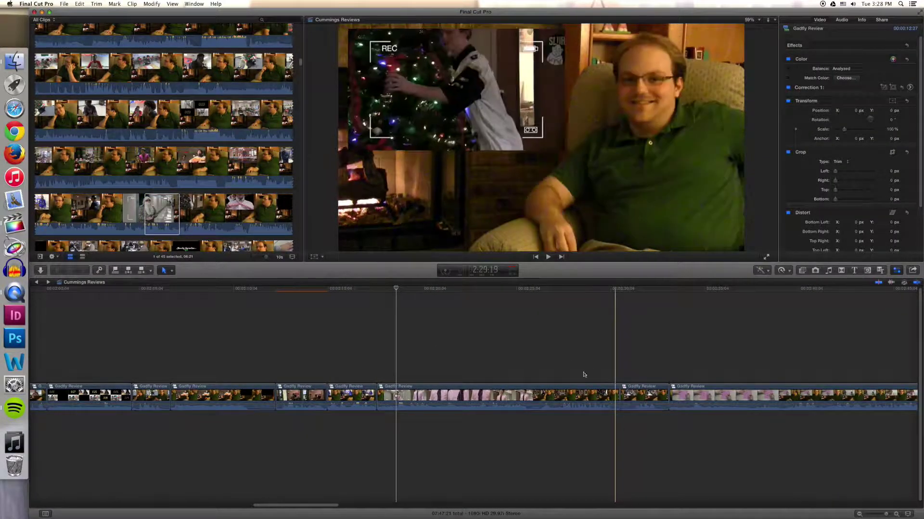
{"action": "left_click_drag", "start_coordinate": [168, 214], "coordinate": [620, 398]}
- Play the cut into the white-beard hallway clip, extend the clip's start by 2 frames, and play the transition back
{"action": "left_click", "coordinate": [615, 383]}
{"action": "key", "text": "space"}
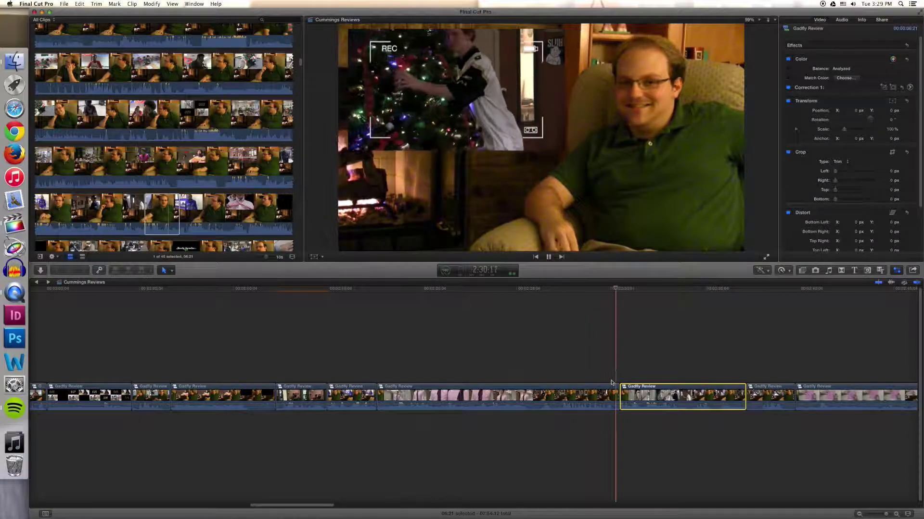
{"action": "key", "text": "space"}
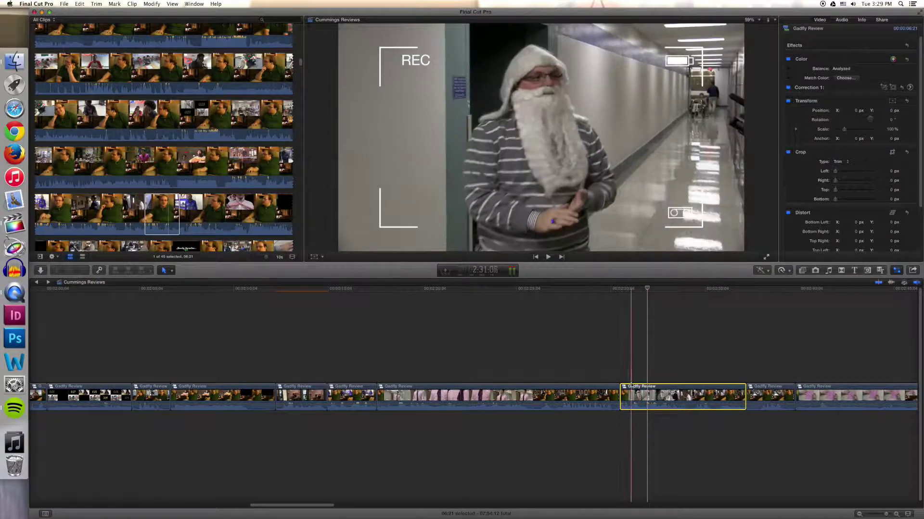
{"action": "left_click_drag", "start_coordinate": [621, 394], "coordinate": [619, 395]}
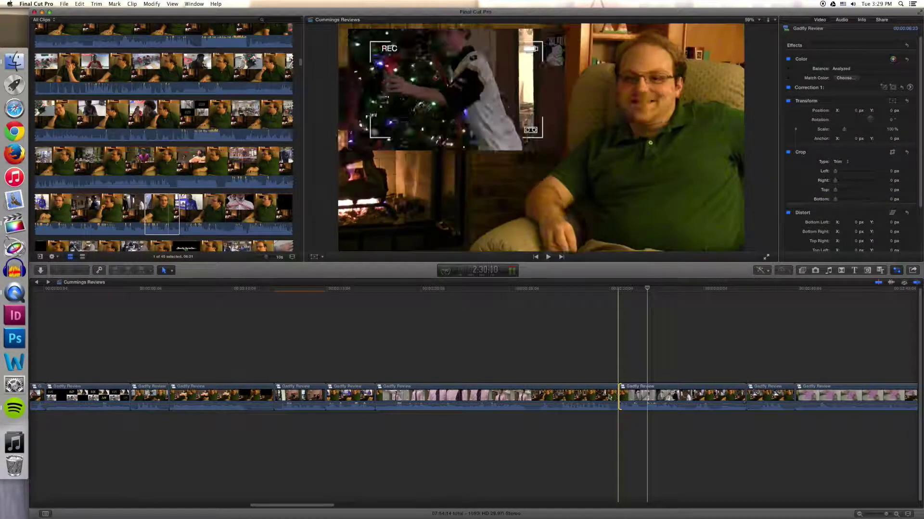
{"action": "key", "text": "space"}
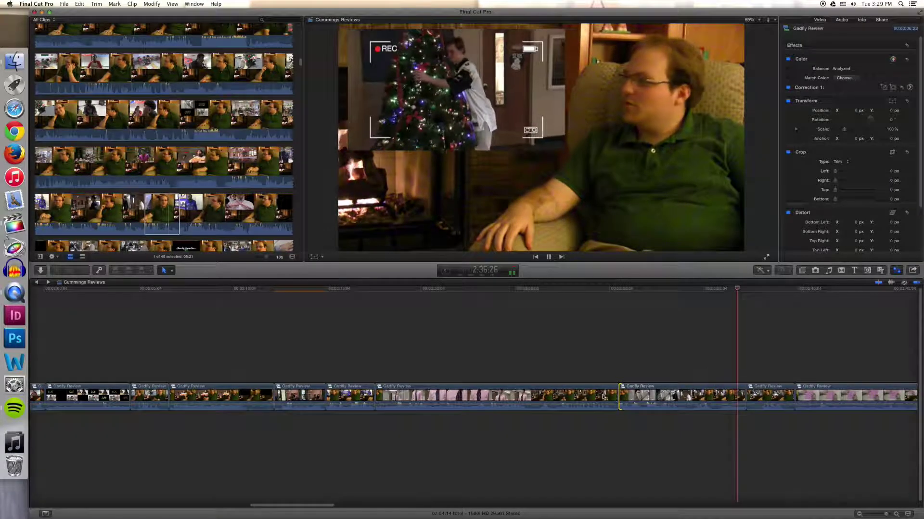
{"action": "key", "text": "space"}
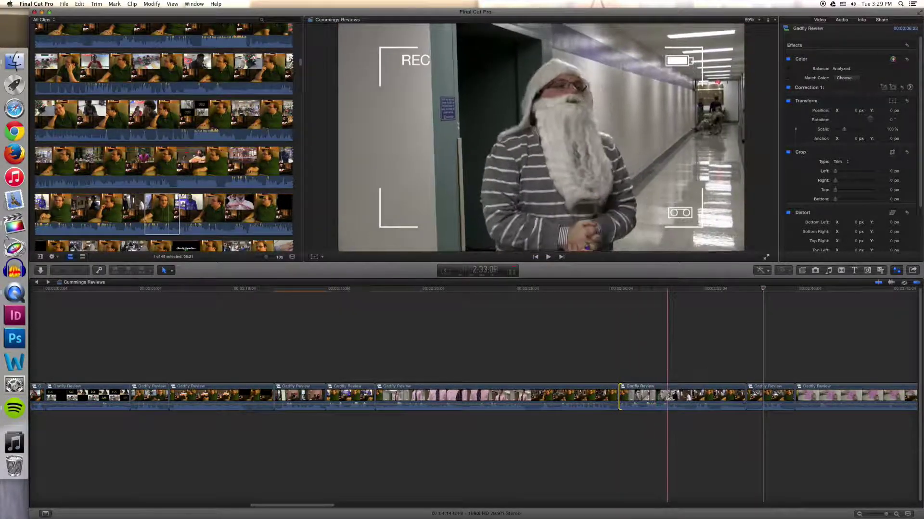
- Split the white-beard clip at 2:33:21 and just before the fireside shot around 2:34:10, delete the short piece between, and play the cut
{"action": "left_click", "coordinate": [682, 395]}
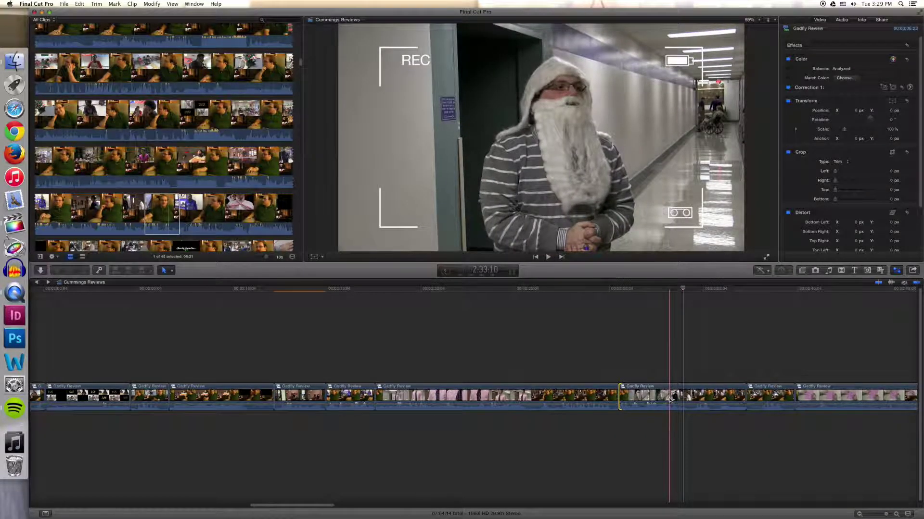
{"action": "left_click", "coordinate": [669, 399]}
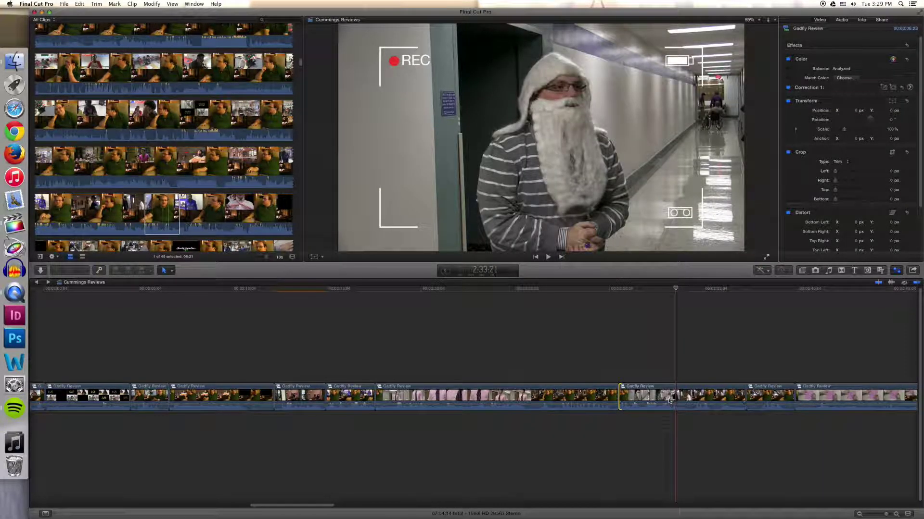
{"action": "key", "text": "b"}
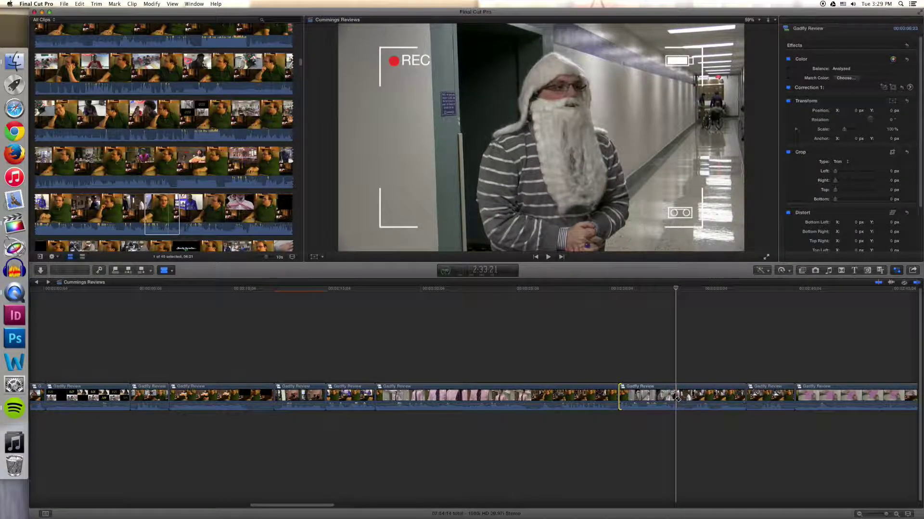
{"action": "left_click", "coordinate": [676, 398]}
{"action": "key", "text": "a"}
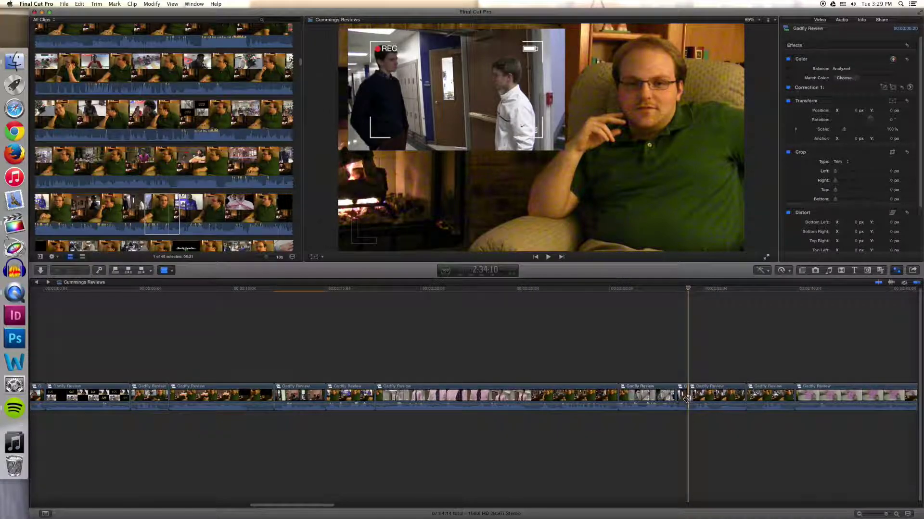
{"action": "double_click", "coordinate": [686, 397]}
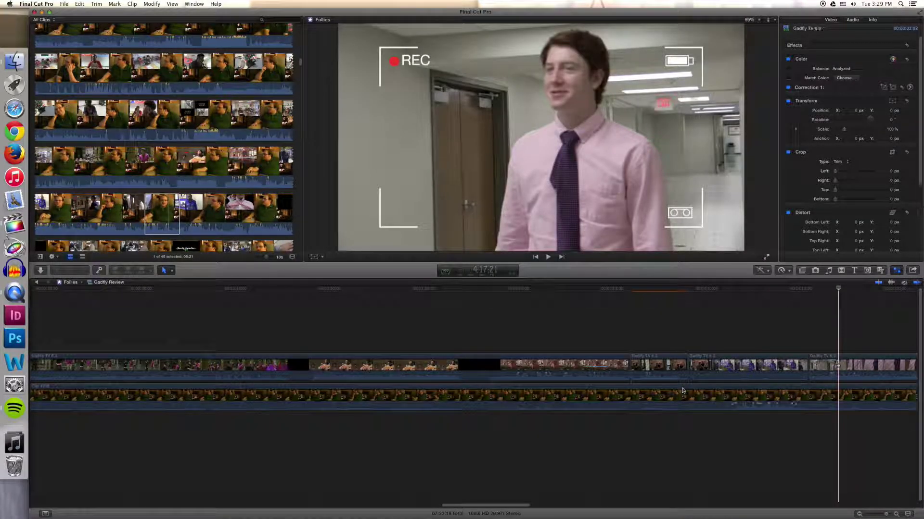
{"action": "left_click", "coordinate": [37, 284]}
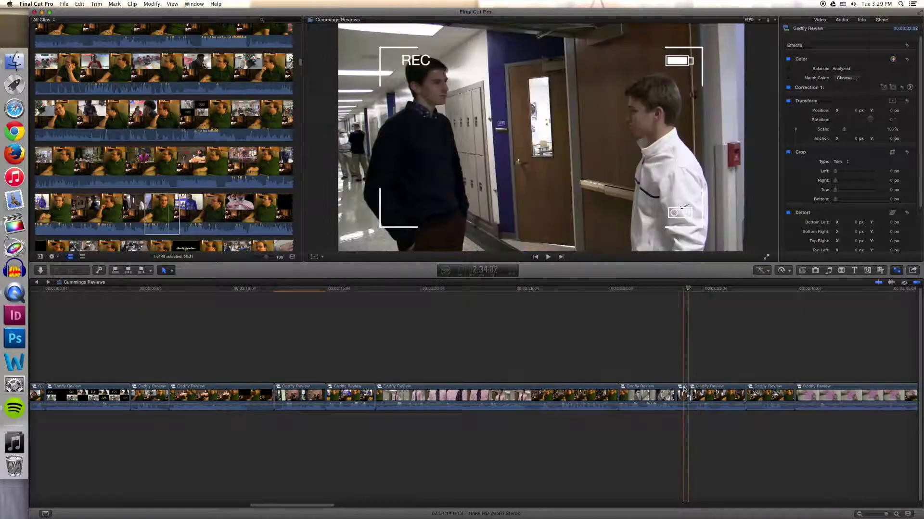
{"action": "key", "text": "Delete"}
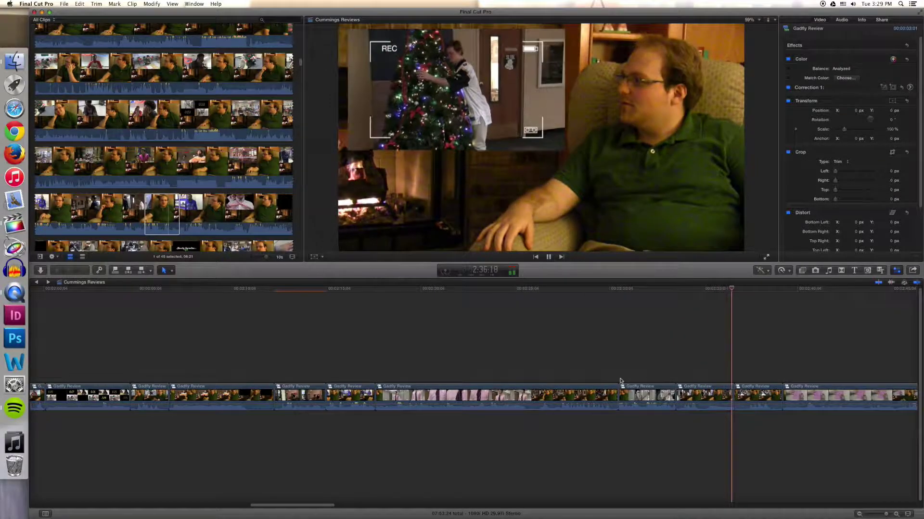
{"action": "key", "text": "space"}
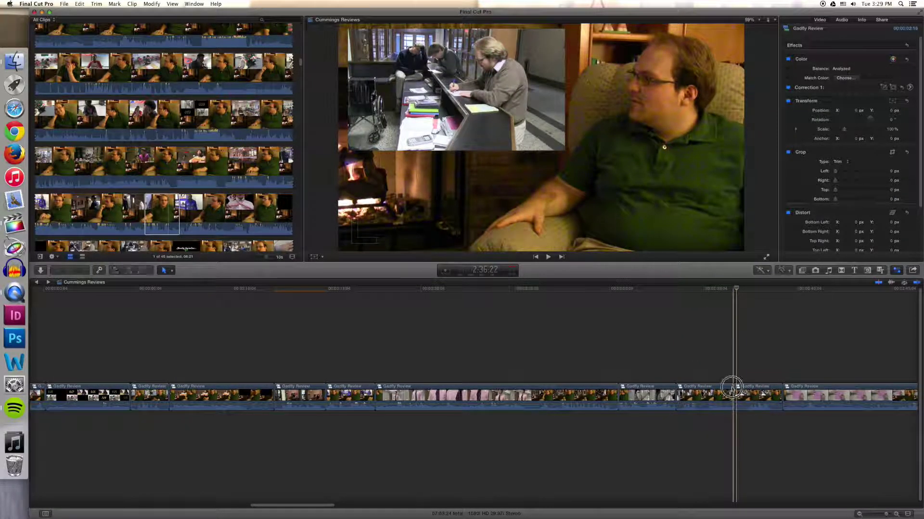
- Shorten the end of the fireside clip after the white-beard moment, play it back, and preview the source footage following the selected range
{"action": "left_click_drag", "start_coordinate": [731, 387], "coordinate": [703, 393]}
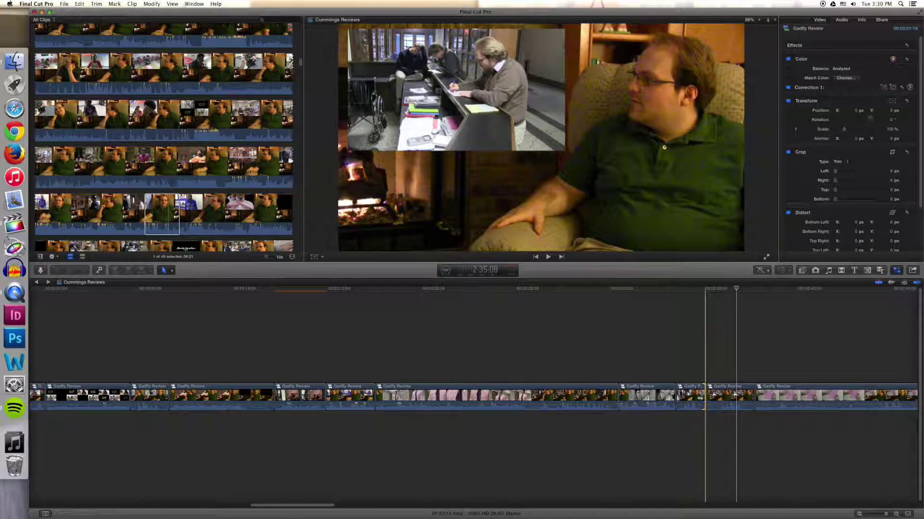
{"action": "key", "text": "space"}
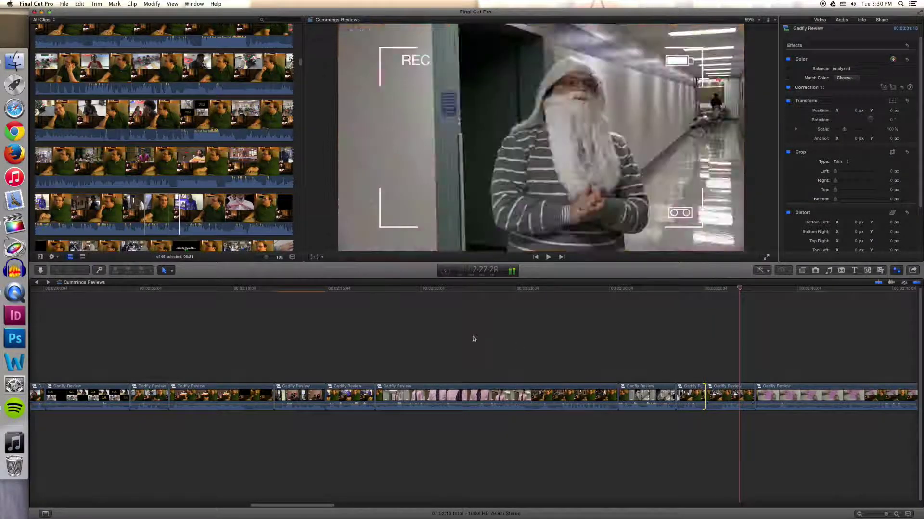
{"action": "left_click", "coordinate": [182, 221]}
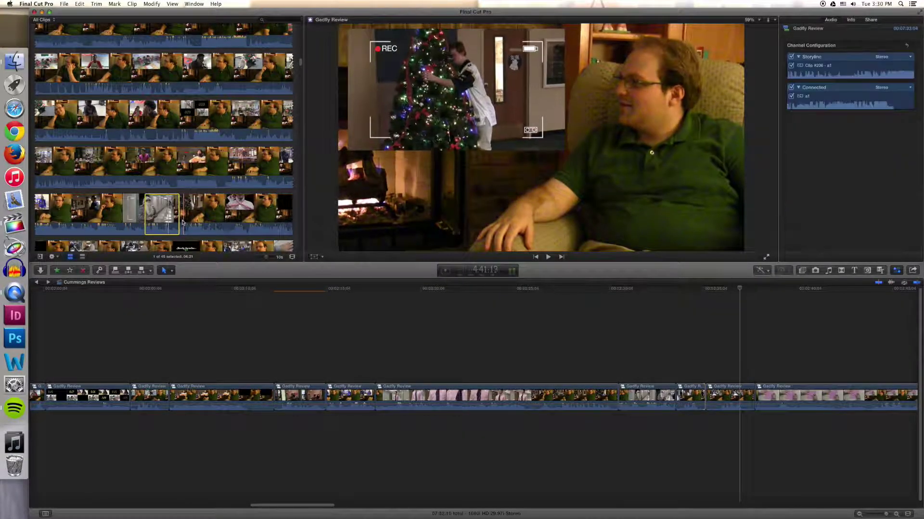
{"action": "key", "text": "space"}
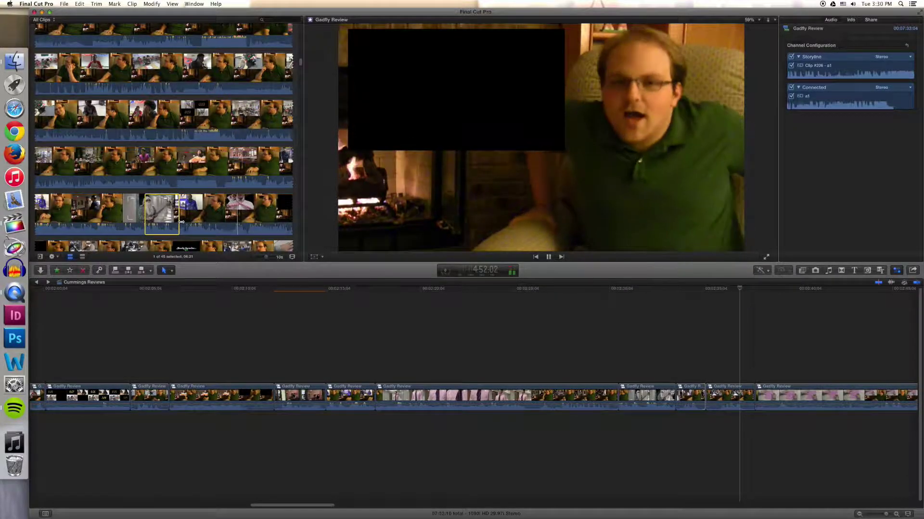
- Try extending the end of the following desk-signing clip to 5:14, play it, and trim it back to 2:18
{"action": "left_click", "coordinate": [748, 379]}
{"action": "left_click_drag", "start_coordinate": [752, 389], "coordinate": [808, 389]}
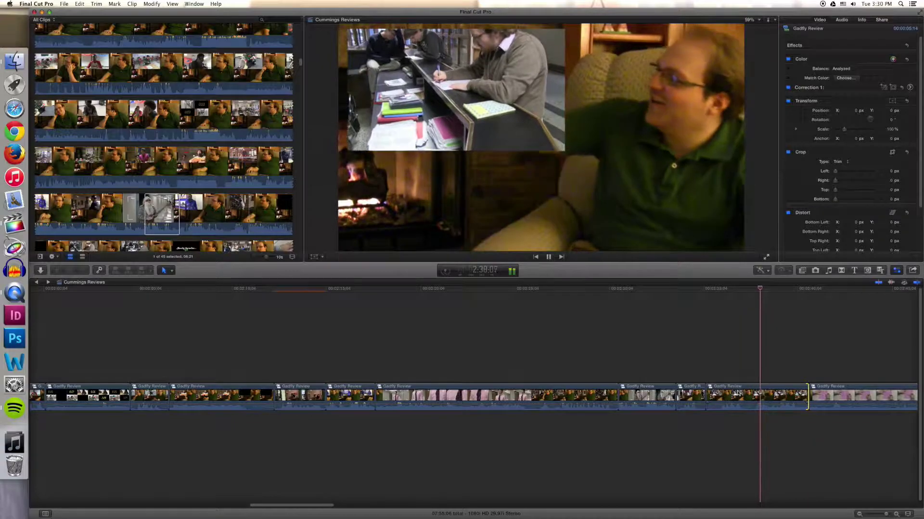
{"action": "key", "text": "space"}
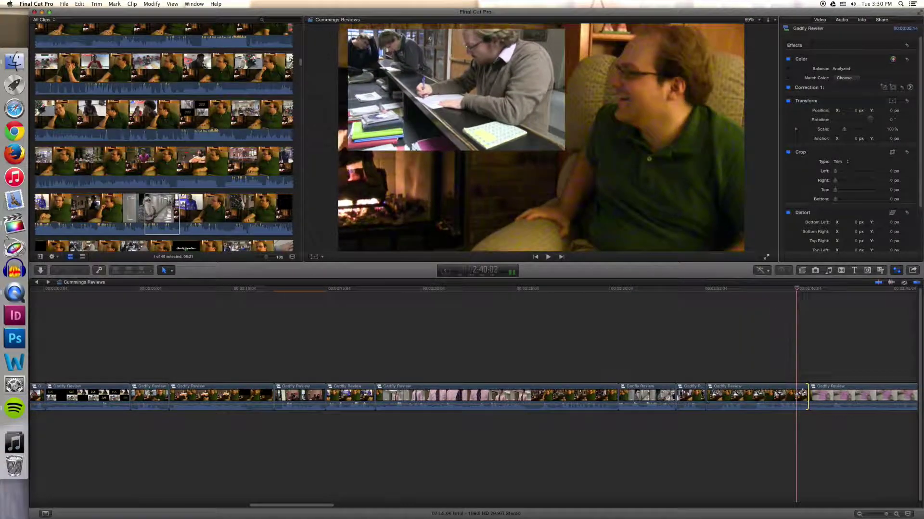
{"action": "left_click_drag", "start_coordinate": [805, 391], "coordinate": [754, 391]}
- Play back from the white-beard clip and extend the end of the fireside clip after it by 3:15
{"action": "left_click", "coordinate": [666, 392]}
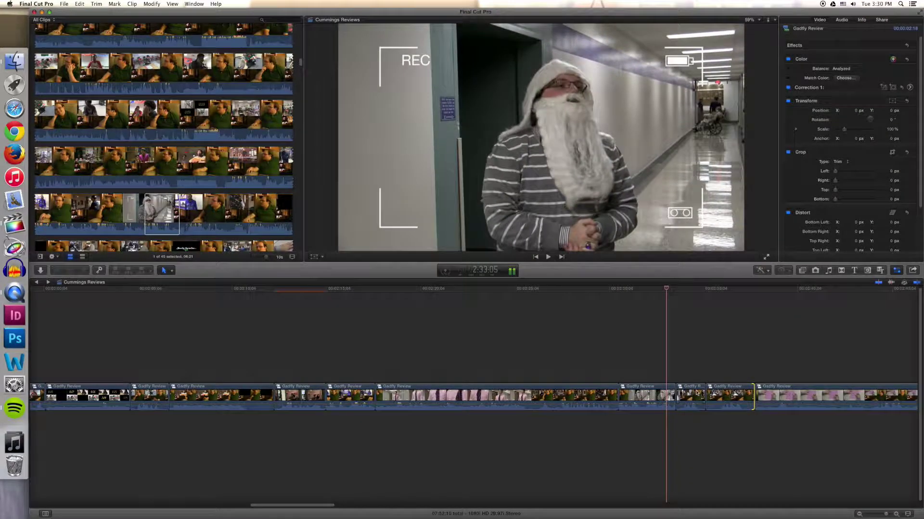
{"action": "key", "text": "space"}
{"action": "left_click_drag", "start_coordinate": [703, 390], "coordinate": [770, 389]}
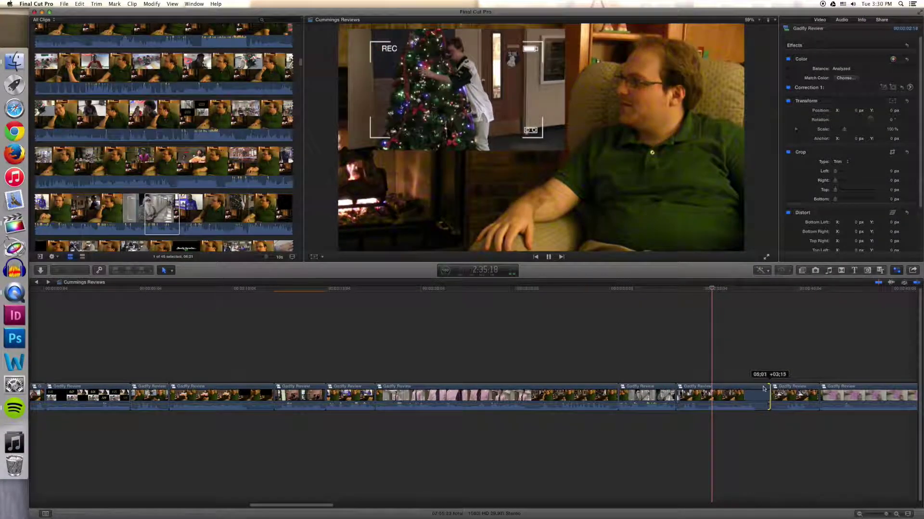
- Open the Gadfly Review compound clip, move the Gadfly TV 6.3 volume keyframes to the bust close-up around 4:49, and return to Cummings Reviews
{"action": "double_click", "coordinate": [712, 391]}
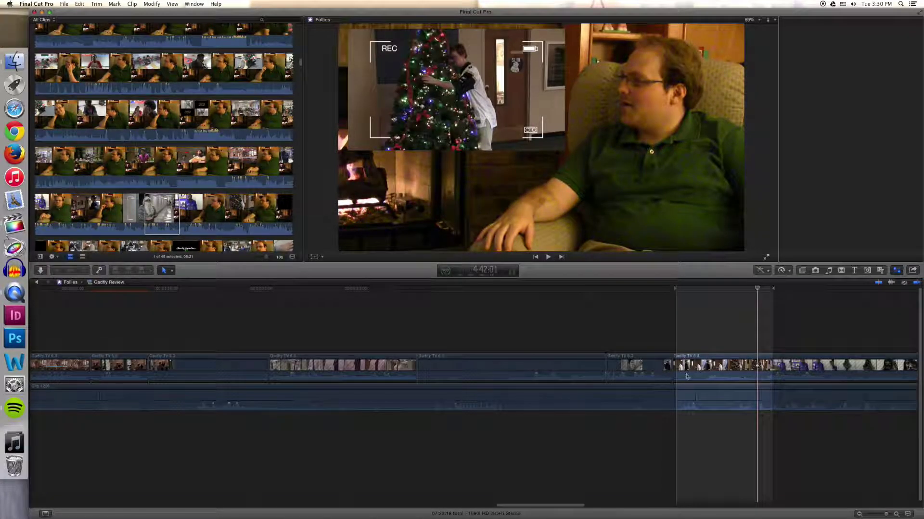
{"action": "left_click", "coordinate": [707, 377]}
{"action": "key", "text": "space"}
{"action": "scroll", "coordinate": [704, 379], "scroll_direction": "right", "scroll_amount": 3}
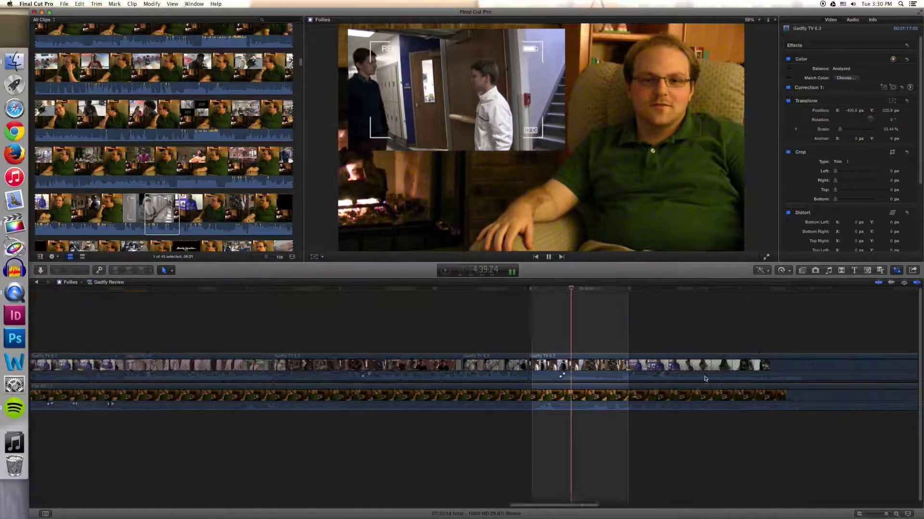
{"action": "scroll", "coordinate": [705, 379], "scroll_direction": "right", "scroll_amount": 2}
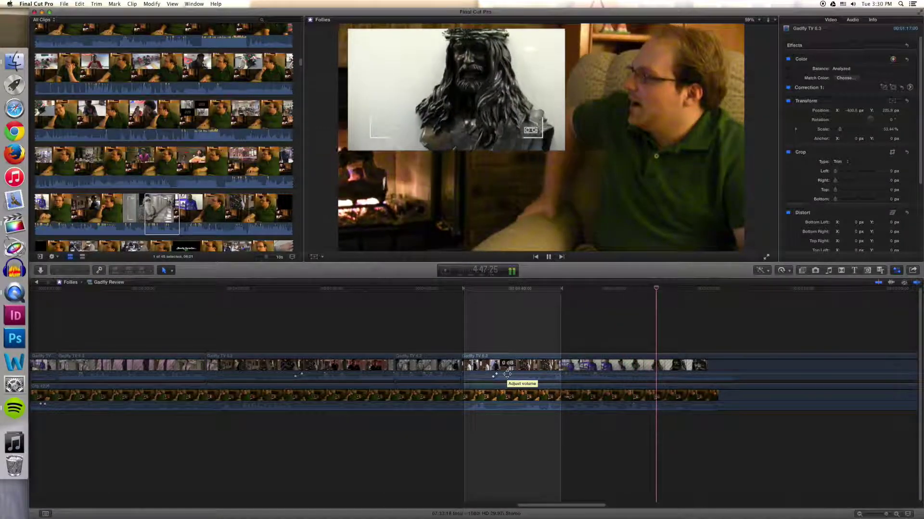
{"action": "key", "text": "space"}
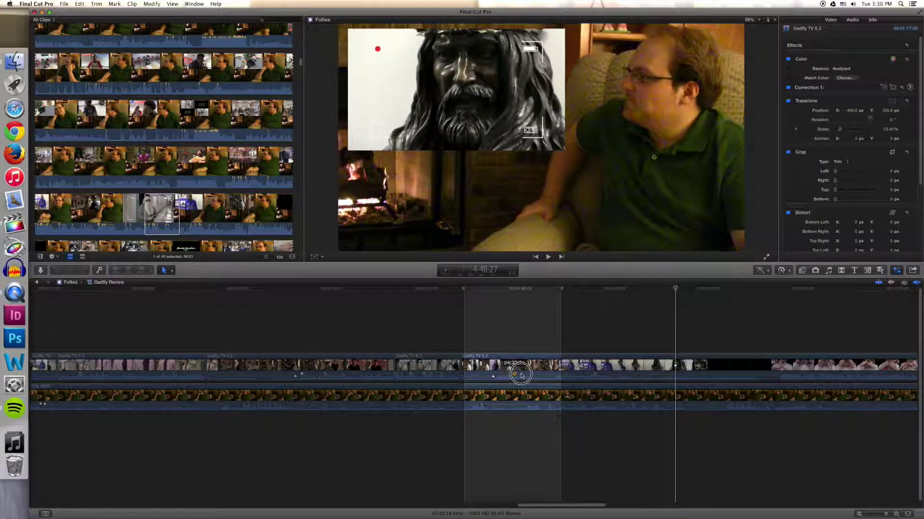
{"action": "left_click", "coordinate": [674, 375]}
{"action": "left_click_drag", "start_coordinate": [673, 375], "coordinate": [690, 374]}
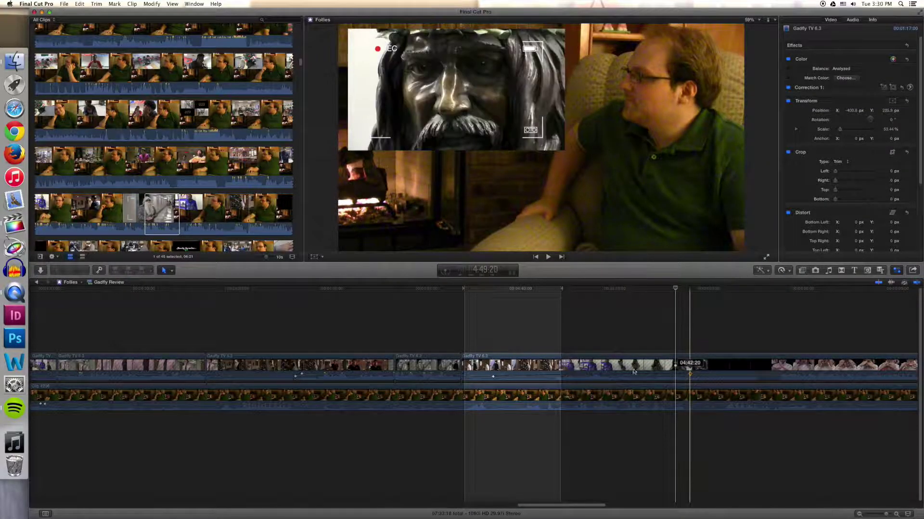
{"action": "left_click_drag", "start_coordinate": [494, 378], "coordinate": [681, 377]}
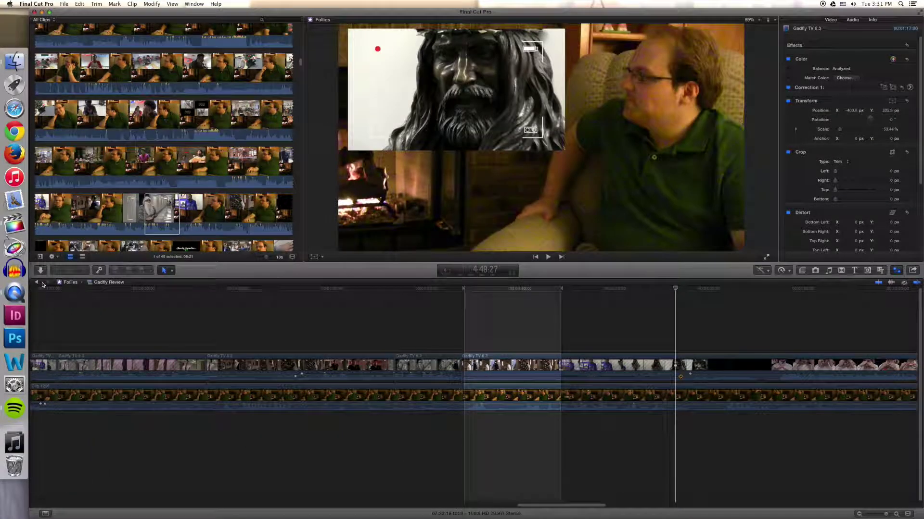
{"action": "left_click", "coordinate": [37, 283]}
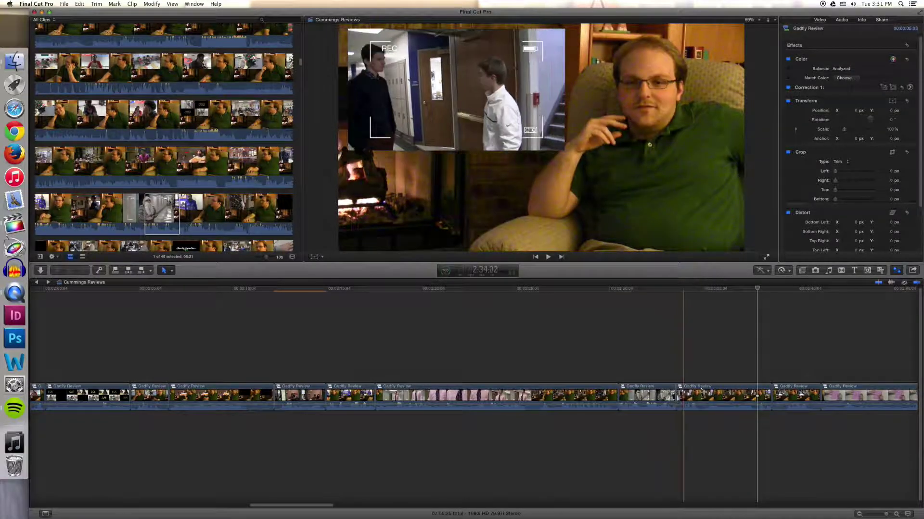
- Extend the end of the fireside clip to a duration of 9:01 and play back the added blue-hoodie footage
{"action": "left_click", "coordinate": [804, 389]}
{"action": "left_click_drag", "start_coordinate": [805, 389], "coordinate": [844, 387]}
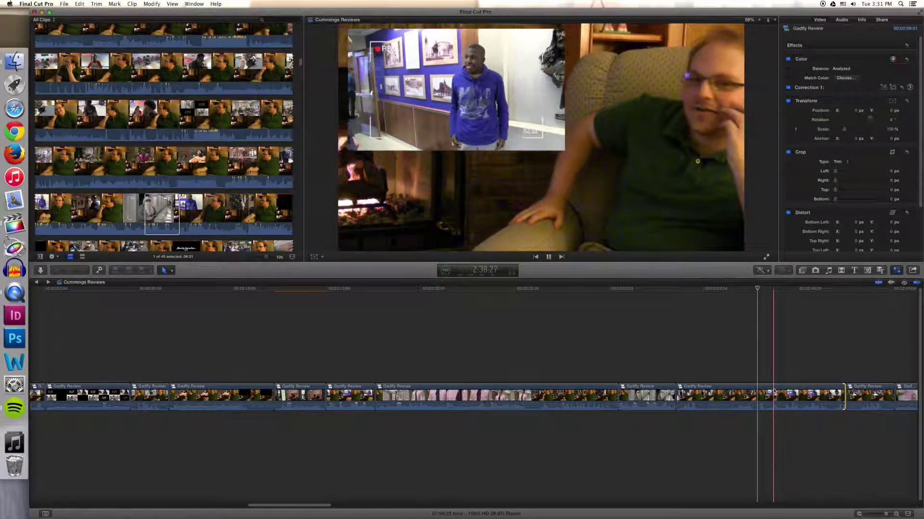
{"action": "scroll", "coordinate": [774, 391], "scroll_direction": "right", "scroll_amount": 5}
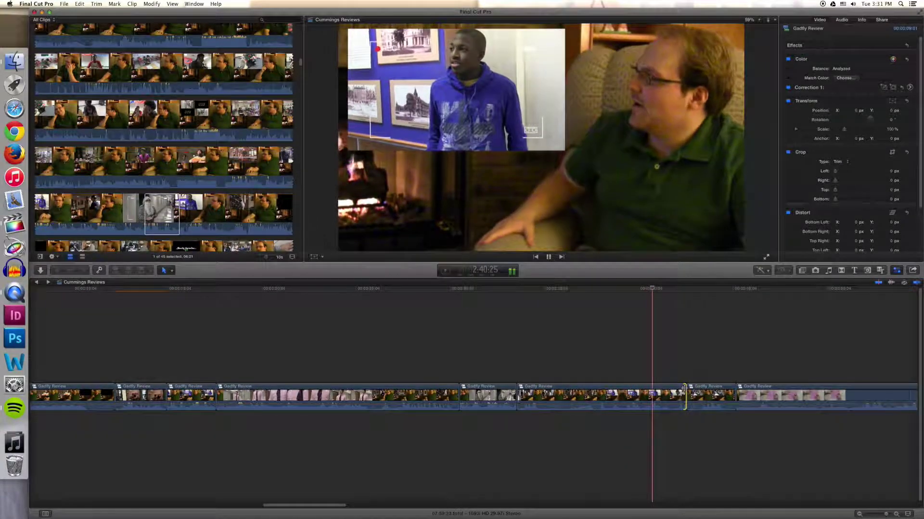
- Extend the end of the fireside clip to 10:14, trim it back to 9:28, and play the cut from the white-beard clip
{"action": "left_click_drag", "start_coordinate": [683, 389], "coordinate": [712, 389]}
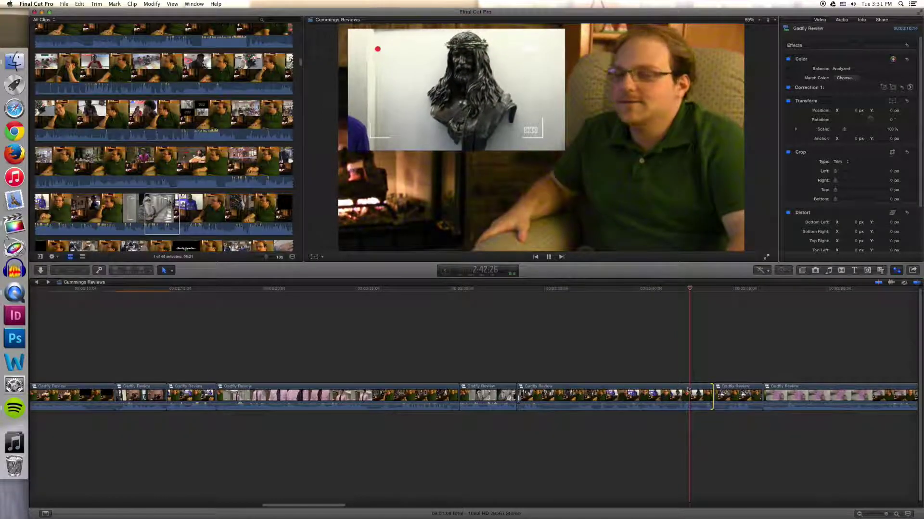
{"action": "key", "text": "space"}
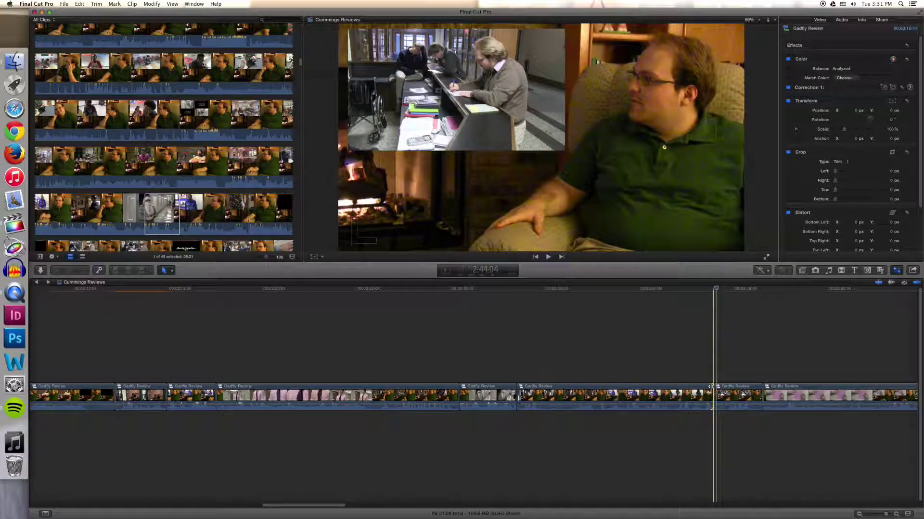
{"action": "left_click_drag", "start_coordinate": [710, 387], "coordinate": [701, 392]}
{"action": "key", "text": "space"}
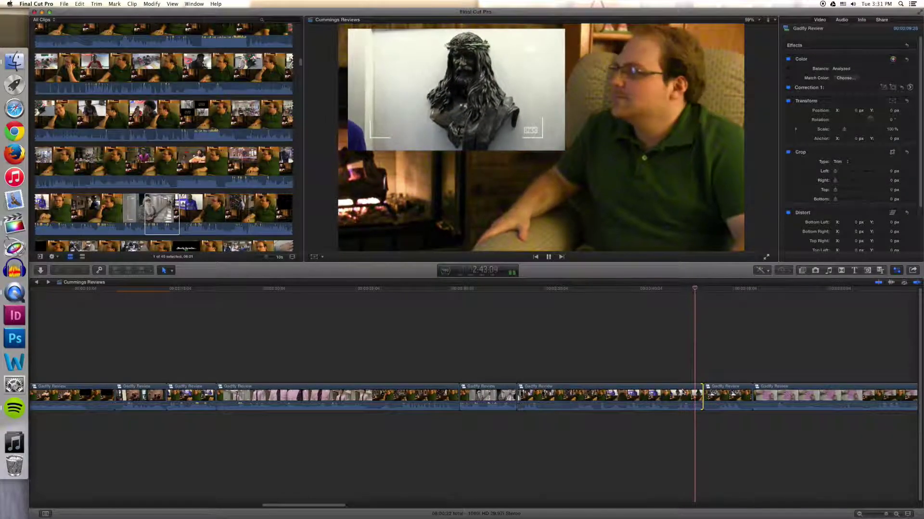
{"action": "key", "text": "space"}
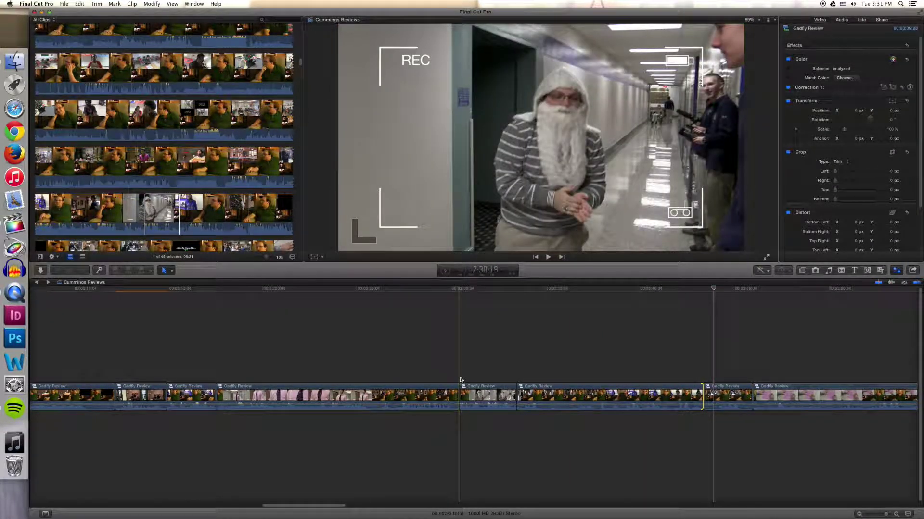
{"action": "key", "text": "space"}
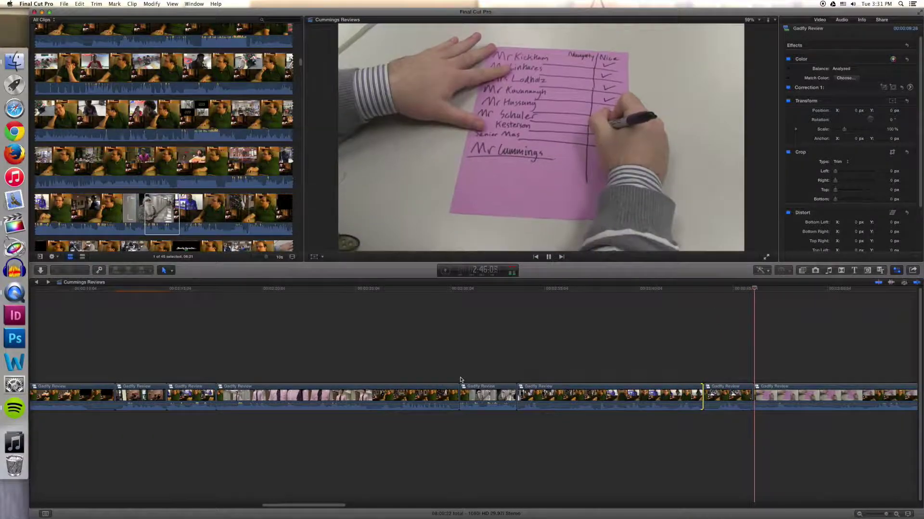
{"action": "key", "text": "space"}
- Play the Gadfly Review source footage from about 4:43, and the project's last Gadfly clips through to the Review 2 title
{"action": "left_click", "coordinate": [186, 218]}
{"action": "key", "text": "space"}
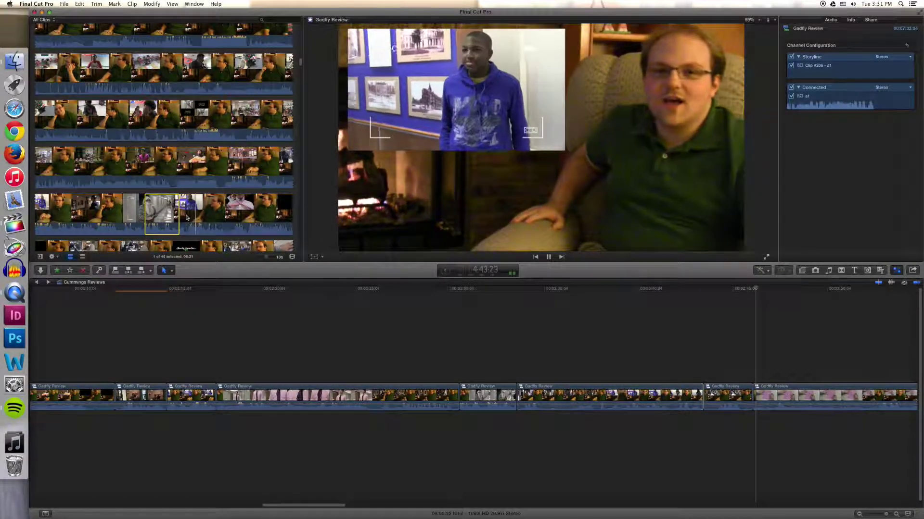
{"action": "scroll", "coordinate": [186, 218], "scroll_direction": "down", "scroll_amount": 3}
{"action": "scroll", "coordinate": [186, 217], "scroll_direction": "down", "scroll_amount": 1}
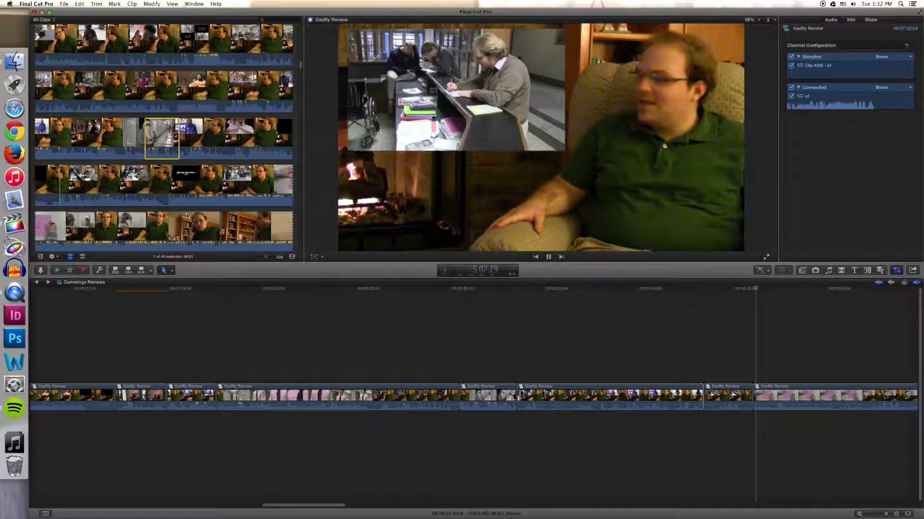
{"action": "key", "text": "space"}
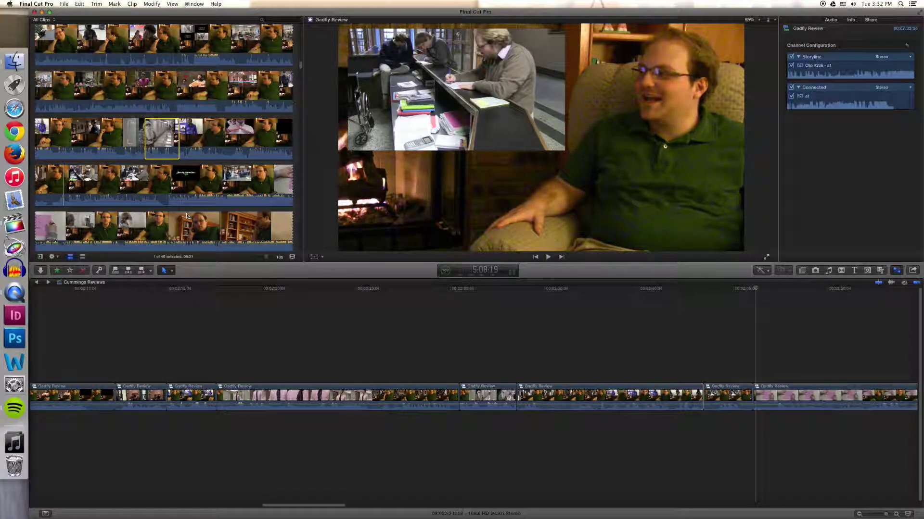
{"action": "left_click", "coordinate": [702, 397]}
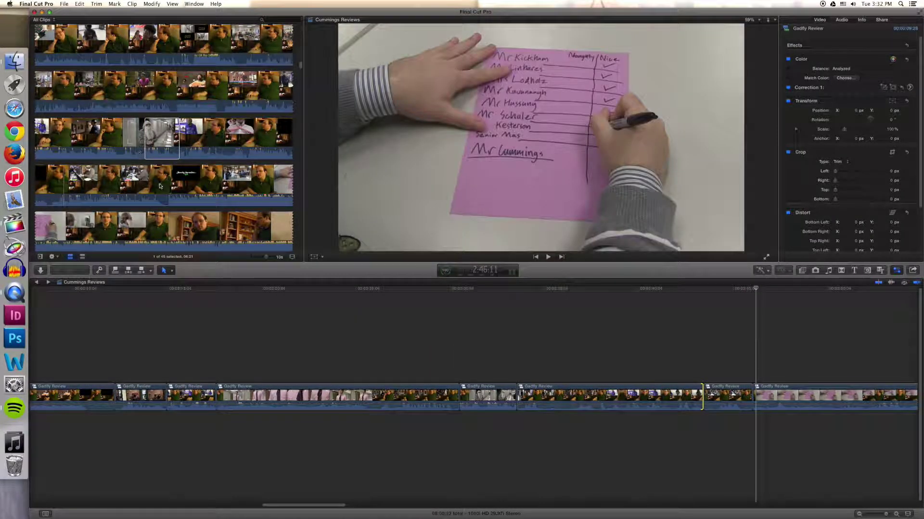
{"action": "scroll", "coordinate": [160, 186], "scroll_direction": "down", "scroll_amount": 2}
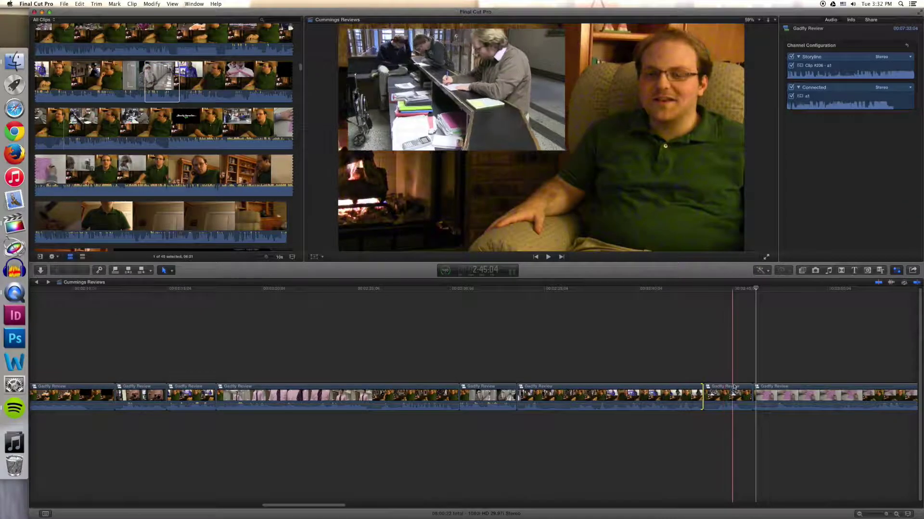
{"action": "scroll", "coordinate": [707, 386], "scroll_direction": "right", "scroll_amount": 5}
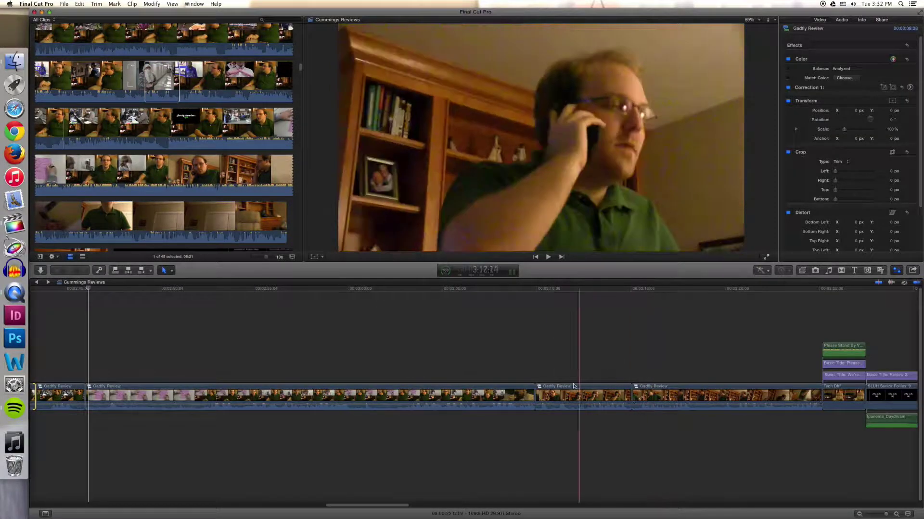
{"action": "key", "text": "space"}
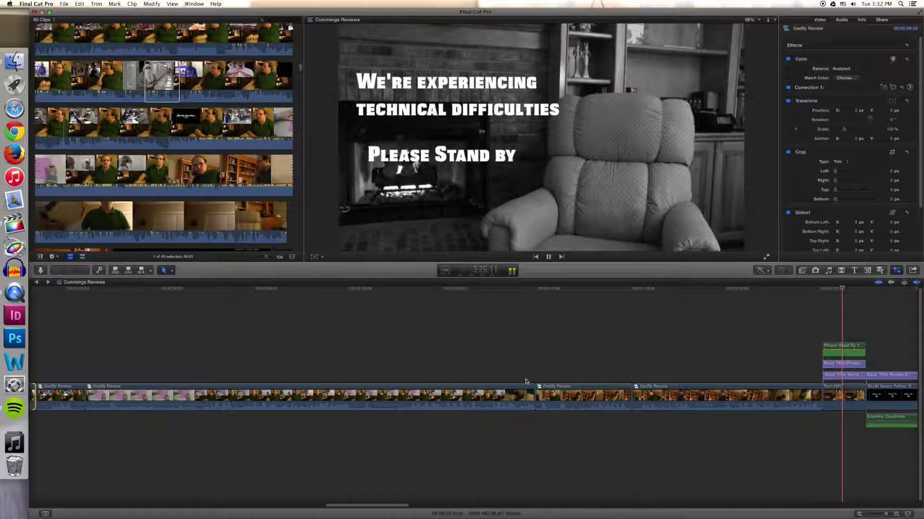
{"action": "key", "text": "space"}
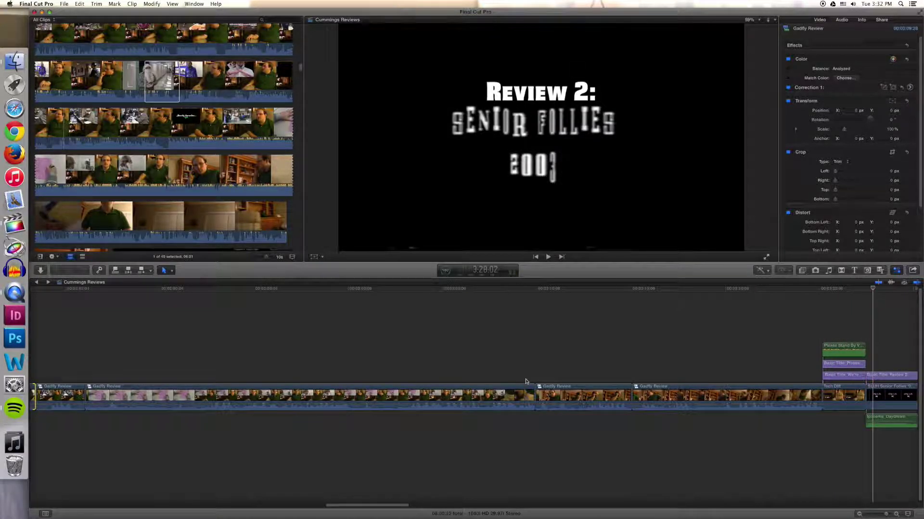
- Play through the Follies 03 Review source footage and mark a 10:13 range starting around 2:19 in the seated-group stage scene
{"action": "scroll", "coordinate": [204, 154], "scroll_direction": "down", "scroll_amount": 10}
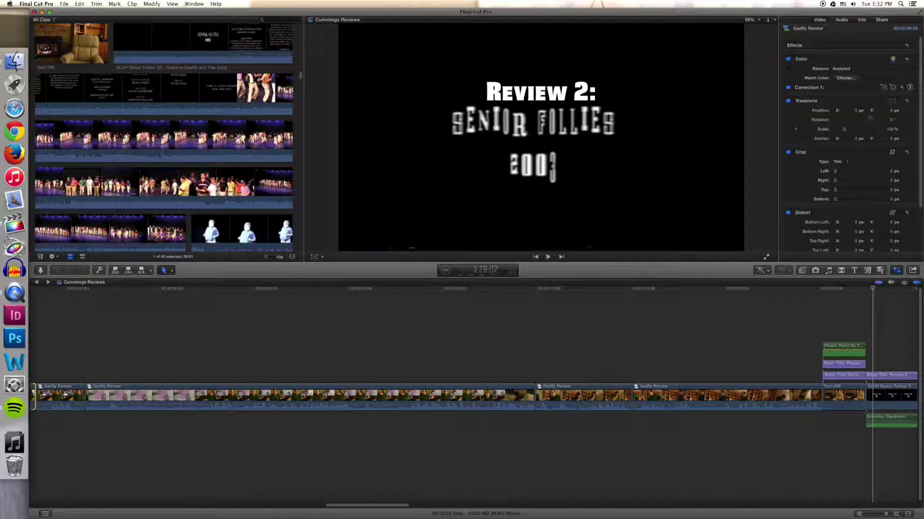
{"action": "scroll", "coordinate": [191, 157], "scroll_direction": "down", "scroll_amount": 3}
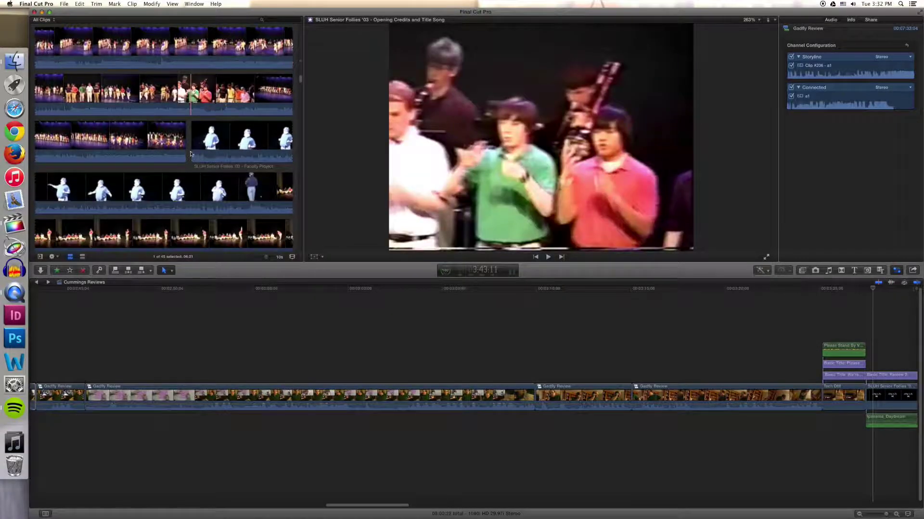
{"action": "scroll", "coordinate": [160, 151], "scroll_direction": "down", "scroll_amount": 3}
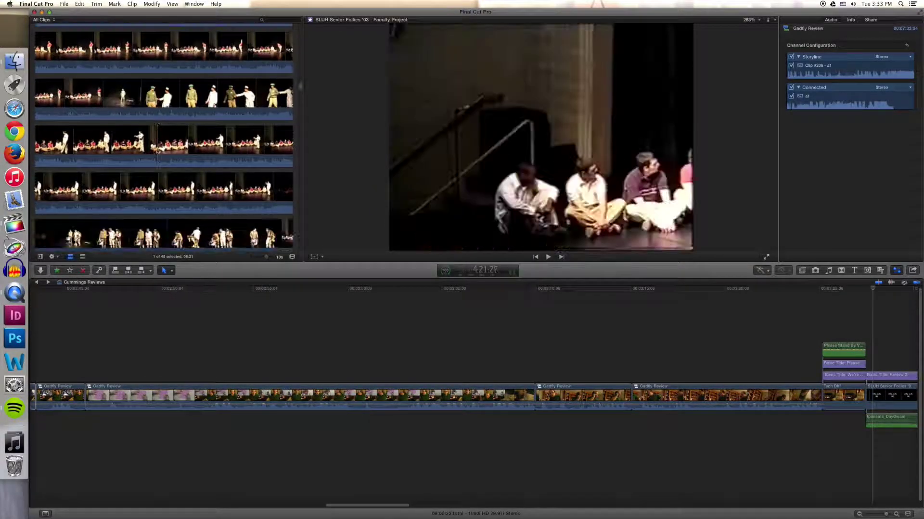
{"action": "scroll", "coordinate": [189, 173], "scroll_direction": "down", "scroll_amount": 3}
{"action": "scroll", "coordinate": [189, 173], "scroll_direction": "down", "scroll_amount": 1}
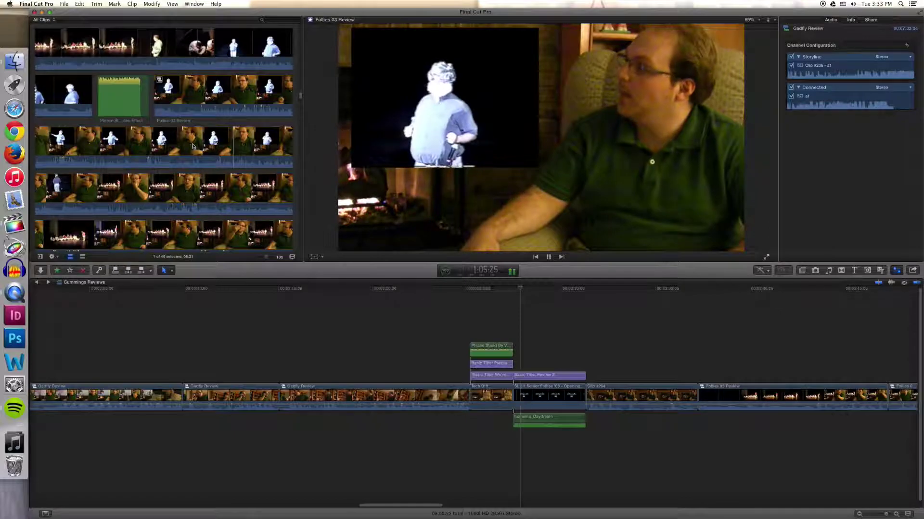
{"action": "key", "text": "space"}
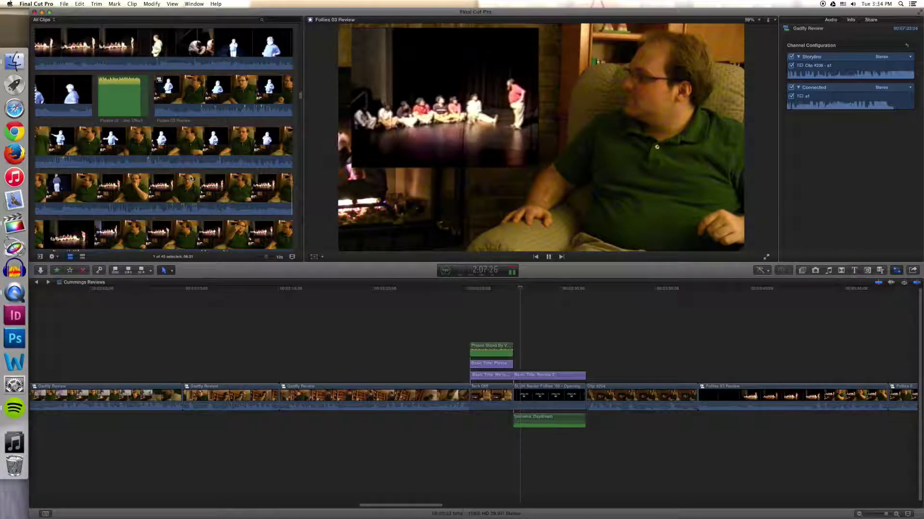
{"action": "scroll", "coordinate": [190, 179], "scroll_direction": "down", "scroll_amount": 1}
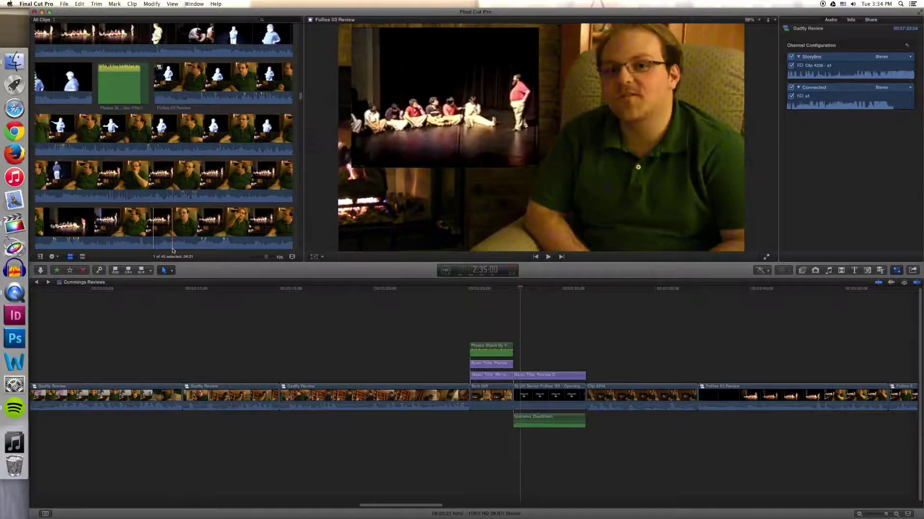
{"action": "key", "text": "space"}
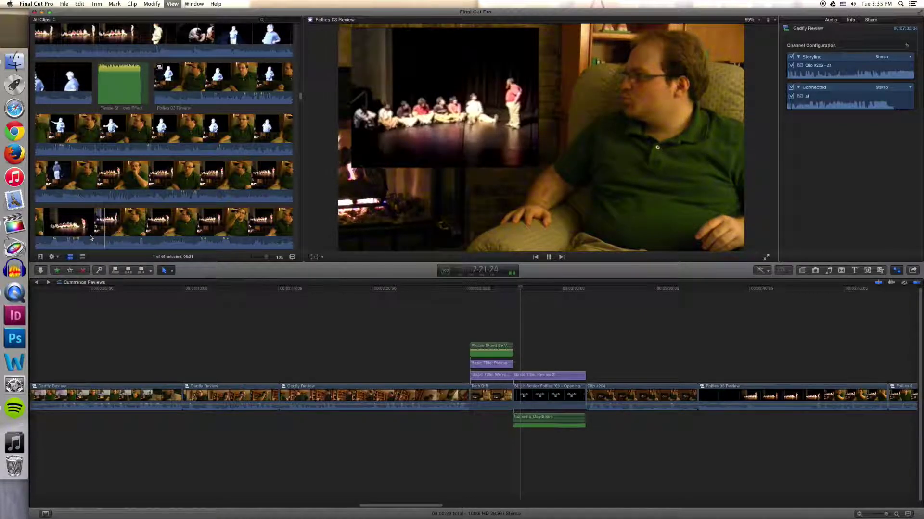
{"action": "key", "text": "j"}
{"action": "left_click_drag", "start_coordinate": [90, 239], "coordinate": [144, 233]}
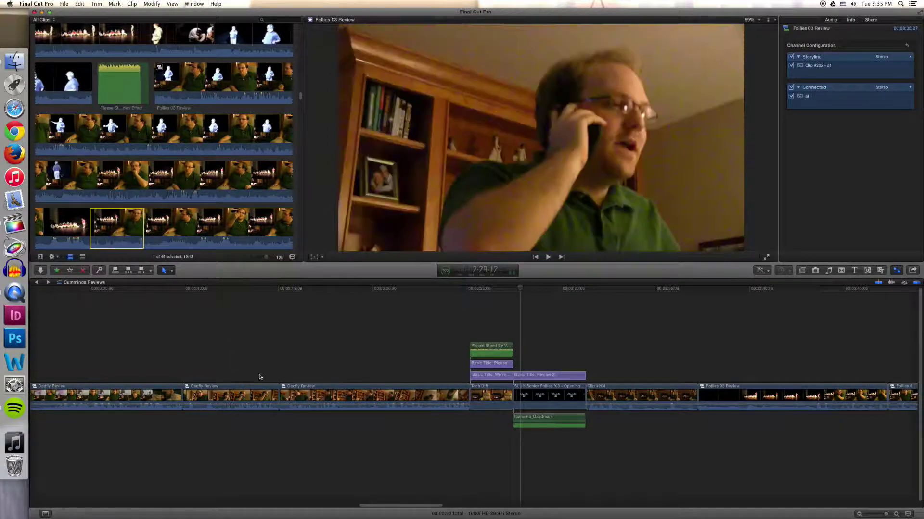
- Insert the marked Follies 03 Review range before the costumed-actors clip at about 3:59, play it, and extend its end to 11:07
{"action": "left_click", "coordinate": [246, 369]}
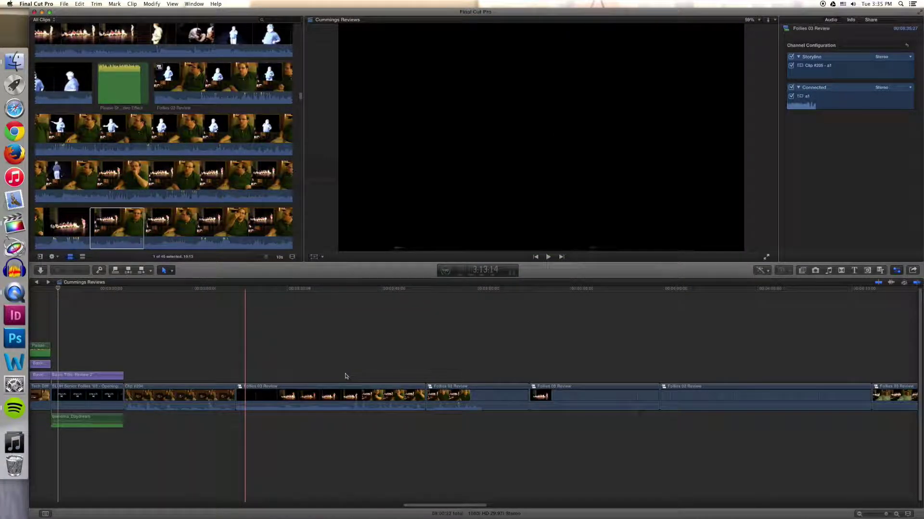
{"action": "scroll", "coordinate": [484, 396], "scroll_direction": "right", "scroll_amount": 2}
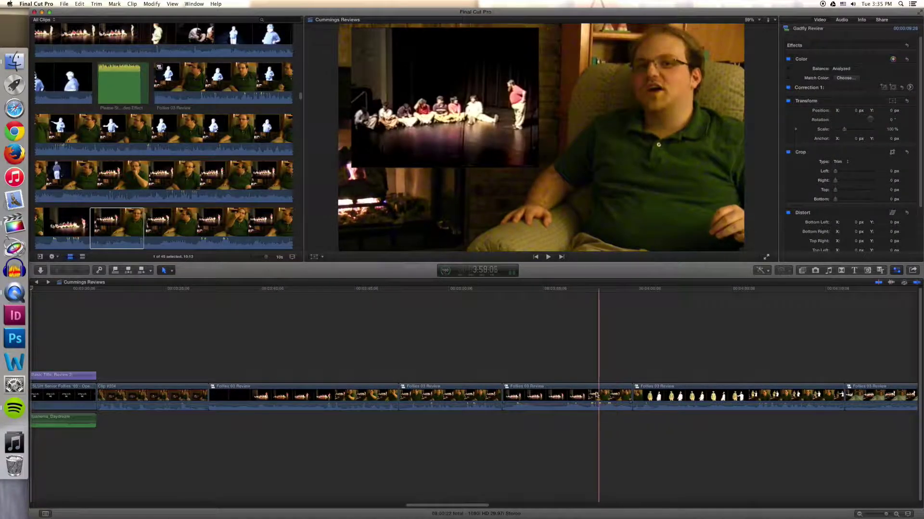
{"action": "left_click_drag", "start_coordinate": [123, 227], "coordinate": [630, 397]}
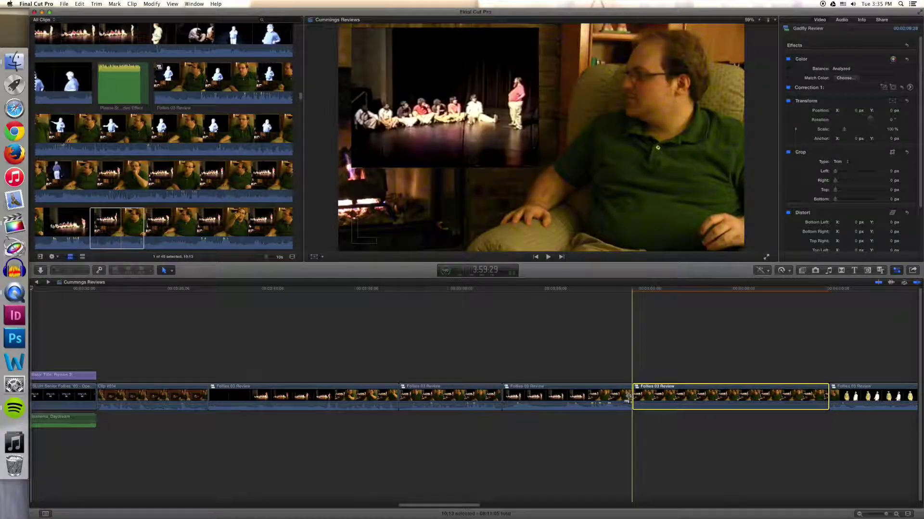
{"action": "key", "text": "space"}
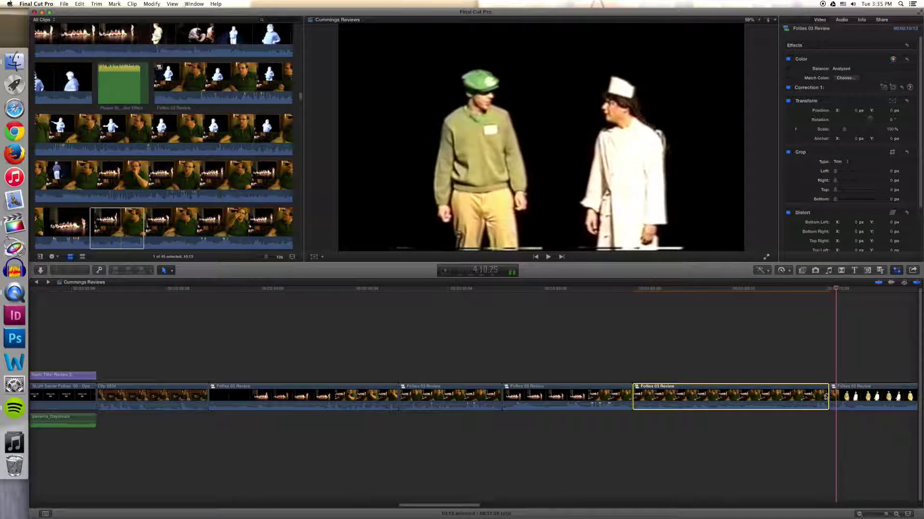
{"action": "left_click_drag", "start_coordinate": [829, 387], "coordinate": [841, 388]}
{"action": "key", "text": "/"}
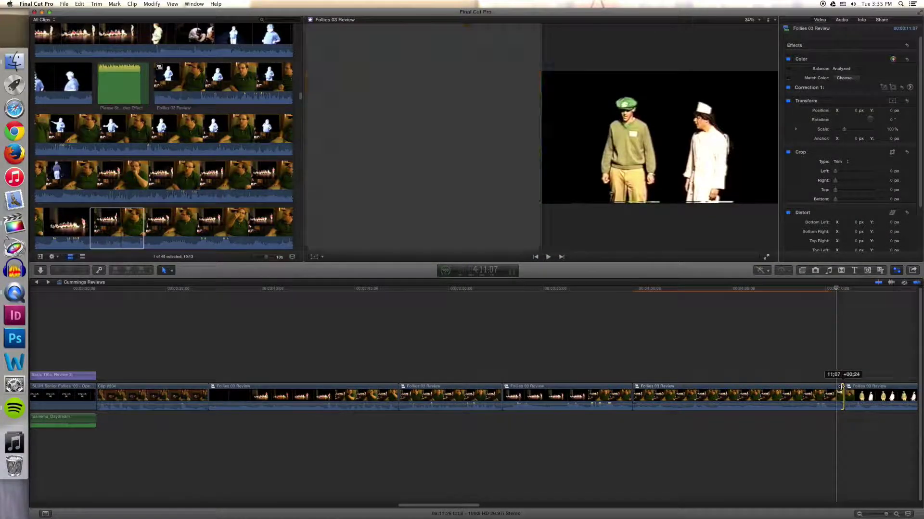
- Open the added Follies 03 Review compound clip and split its Faculty Project footage at 2:26:03 and at about 2:18:24
{"action": "double_click", "coordinate": [749, 390]}
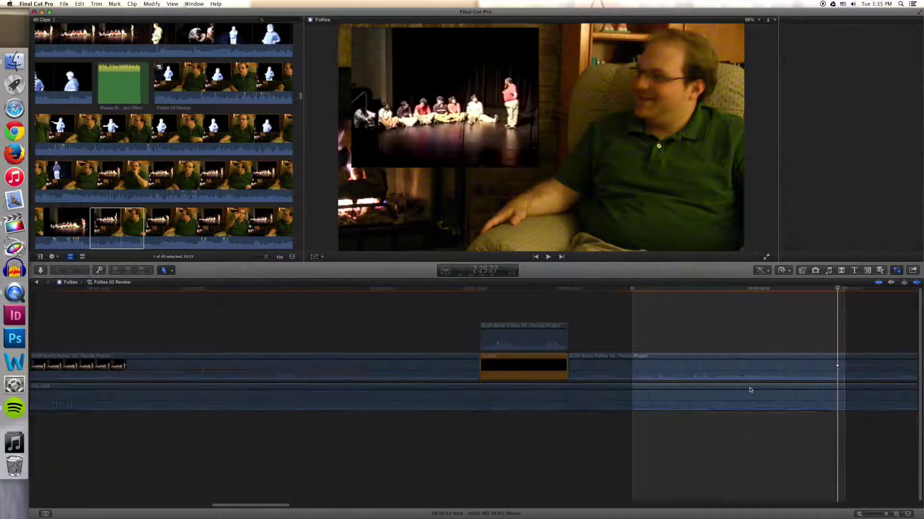
{"action": "left_click", "coordinate": [631, 373]}
{"action": "key", "text": "space"}
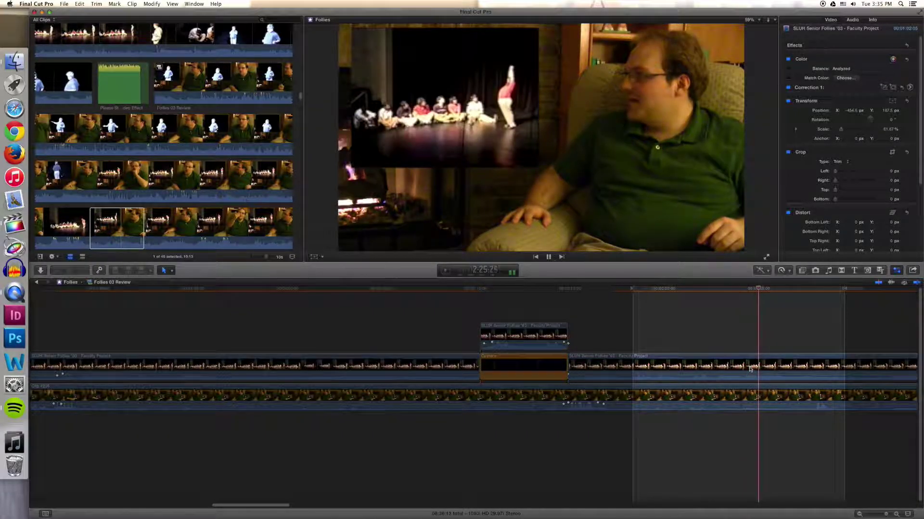
{"action": "key", "text": "space"}
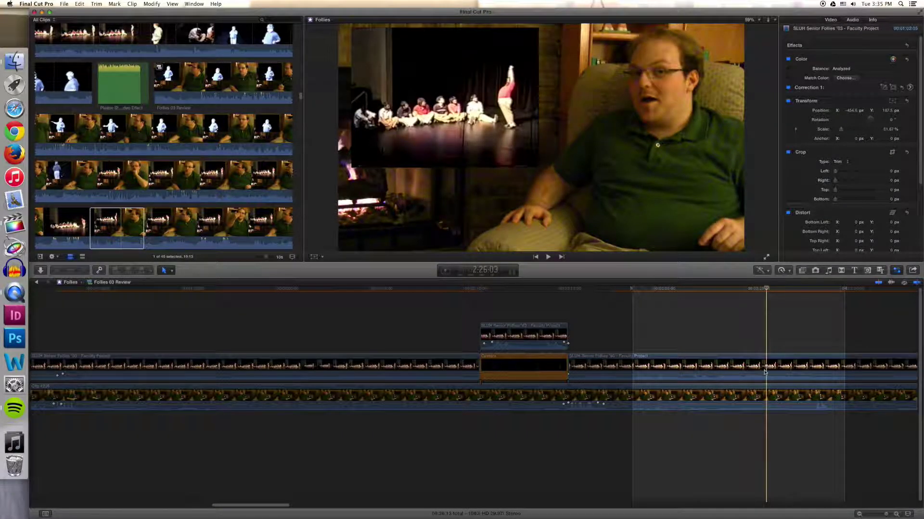
{"action": "key", "text": "b"}
{"action": "left_click", "coordinate": [765, 368]}
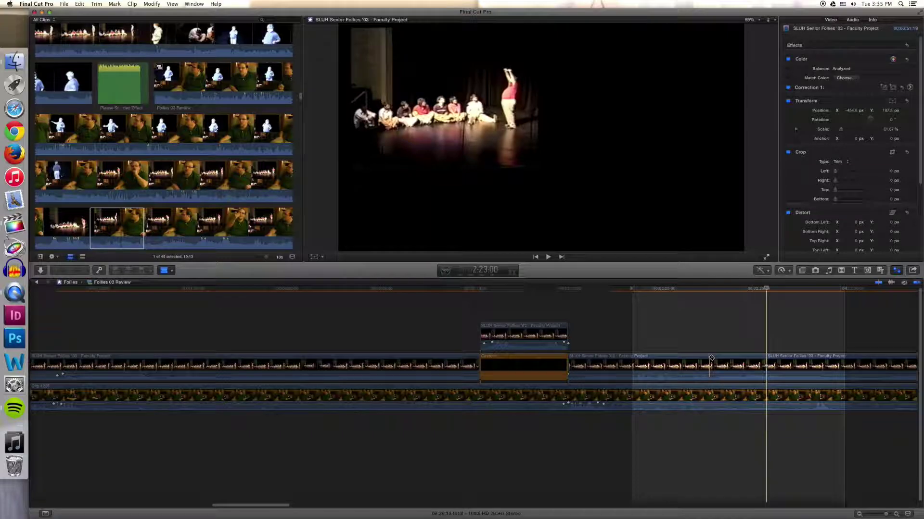
{"action": "key", "text": "a"}
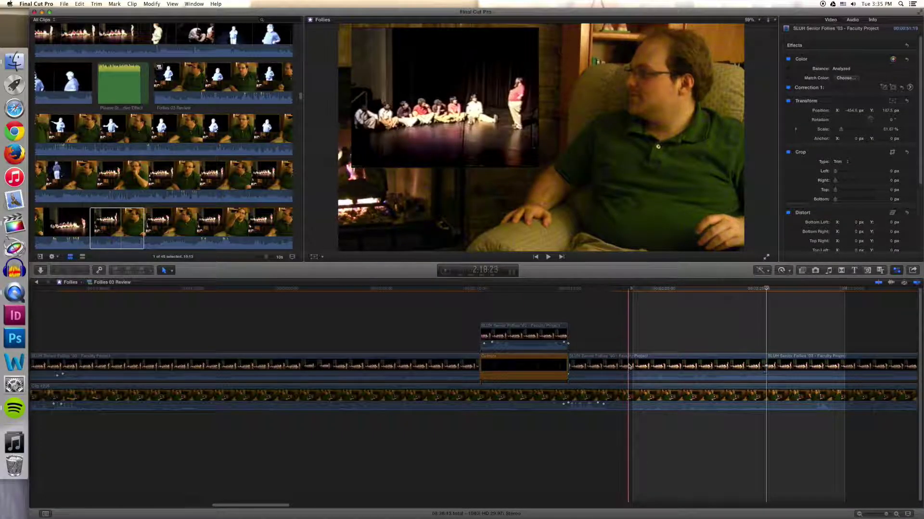
{"action": "key", "text": "r"}
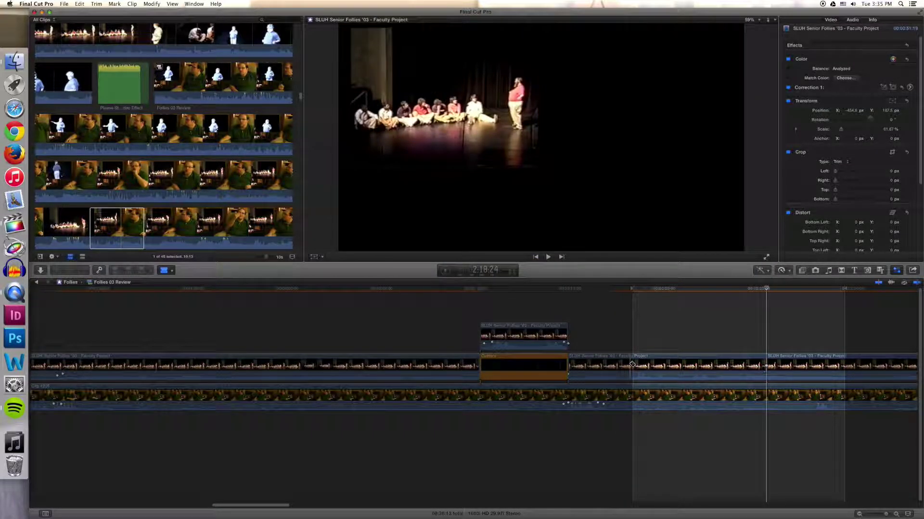
{"action": "key", "text": "a"}
- Reset the middle Faculty Project segment to full frame at 100 % scale, lower the reviewer clip's audio beneath it, and play from its start
{"action": "left_click", "coordinate": [649, 364]}
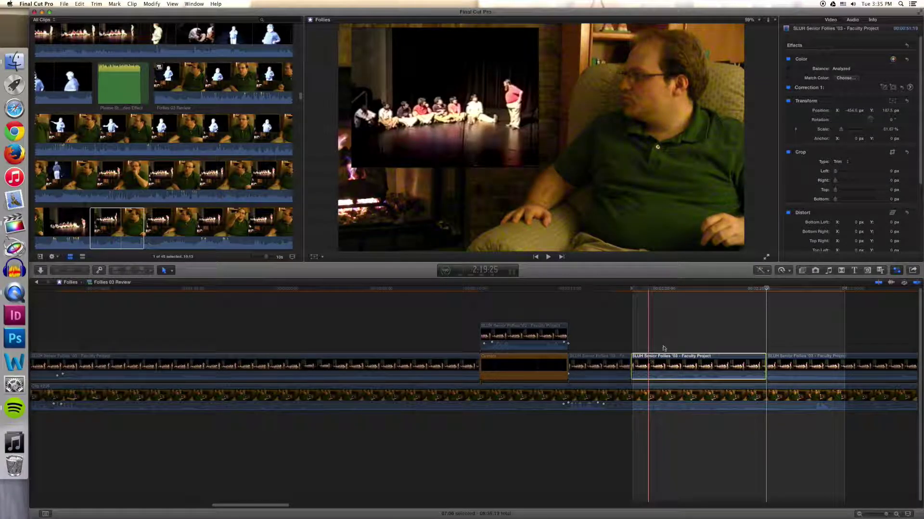
{"action": "left_click", "coordinate": [852, 111]}
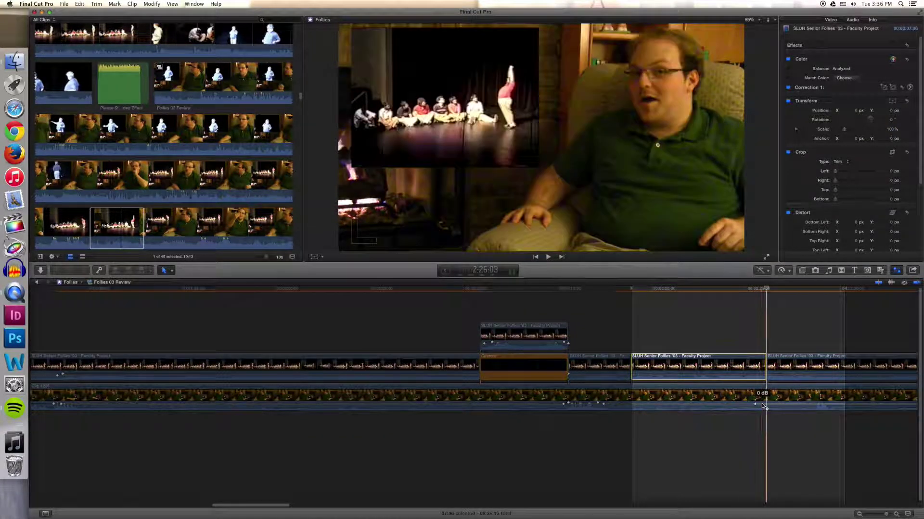
{"action": "left_click_drag", "start_coordinate": [756, 406], "coordinate": [743, 410]}
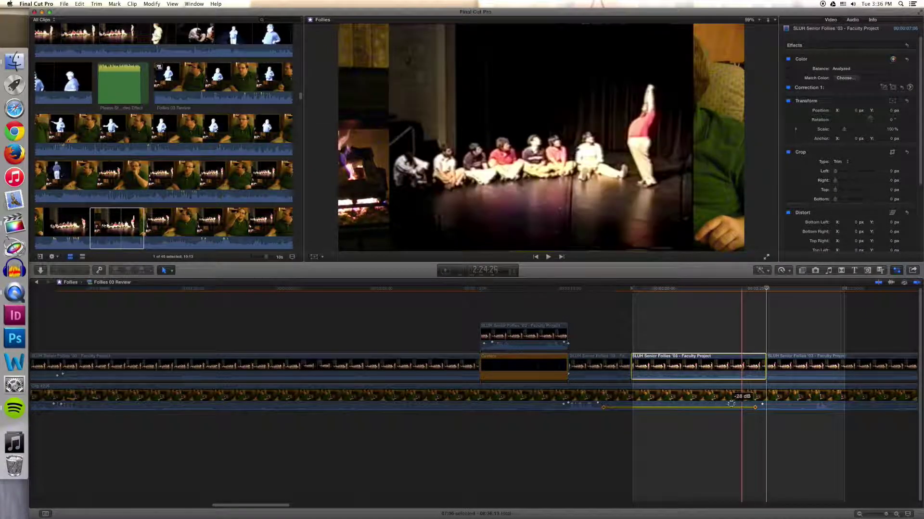
{"action": "key", "text": "/"}
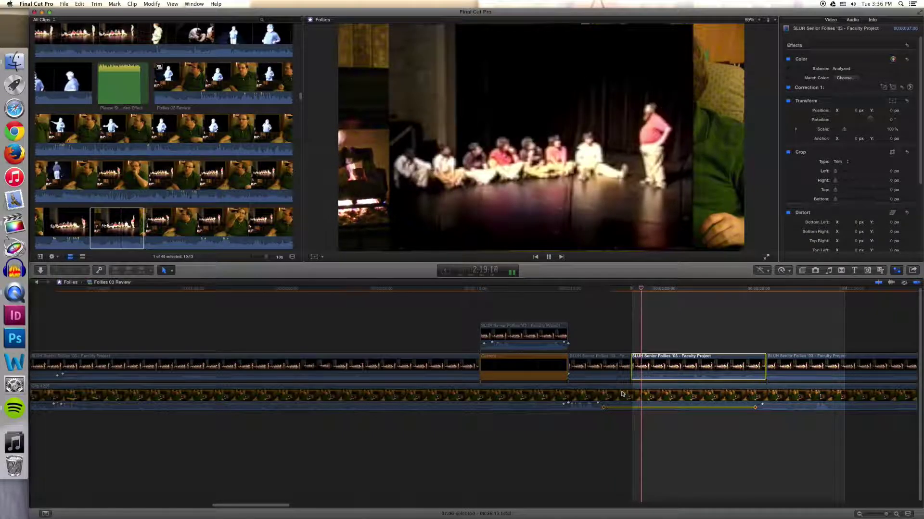
{"action": "key", "text": "space"}
- Copy the black Custom generator to 2:18:24, extend it to 7:06, place it beneath the full-frame Faculty Project segment, and play the section
{"action": "left_click", "coordinate": [536, 361]}
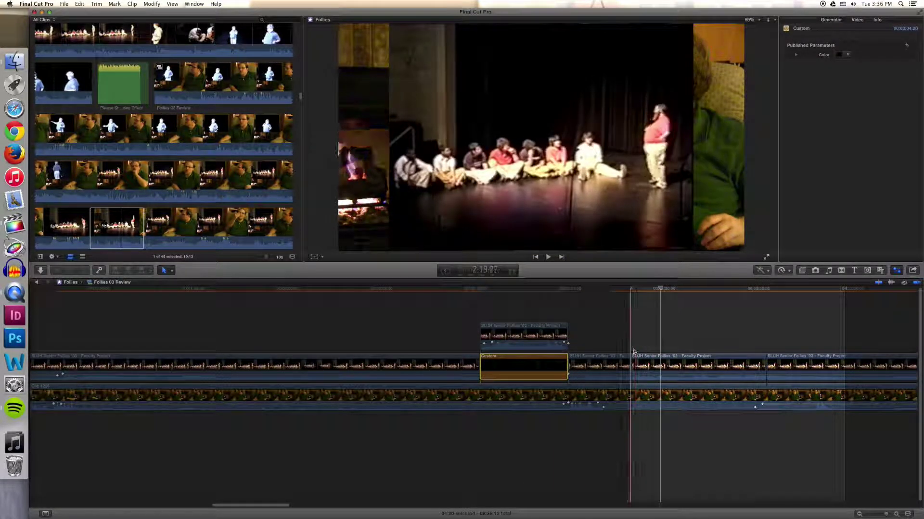
{"action": "key", "text": "alt+v"}
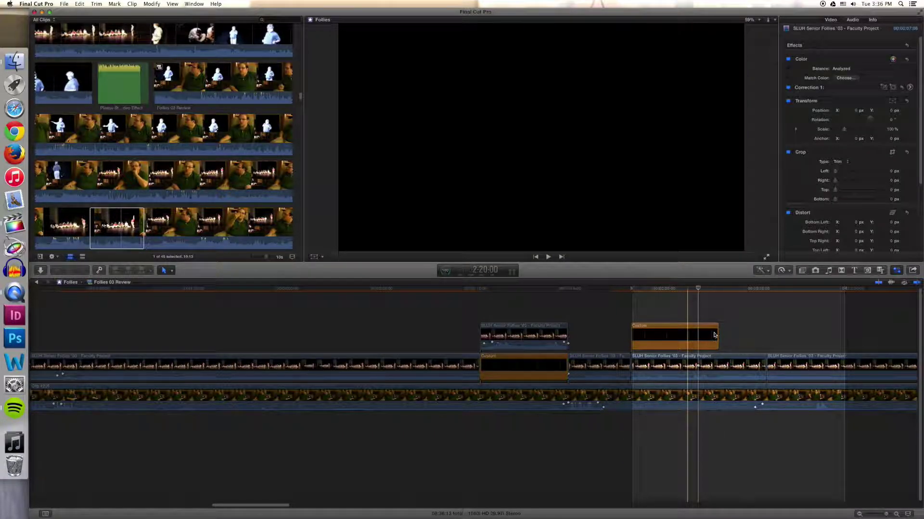
{"action": "left_click_drag", "start_coordinate": [719, 332], "coordinate": [765, 335]}
{"action": "left_click_drag", "start_coordinate": [680, 365], "coordinate": [679, 325]}
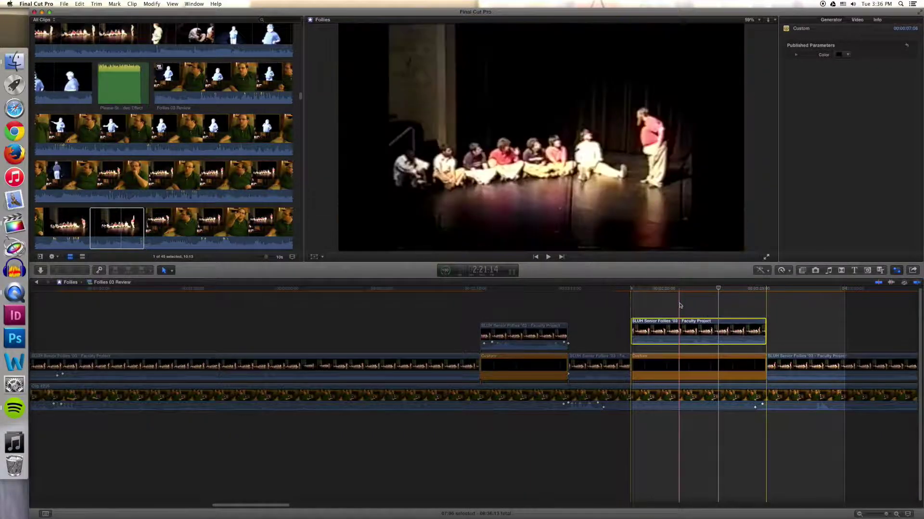
{"action": "left_click", "coordinate": [630, 337]}
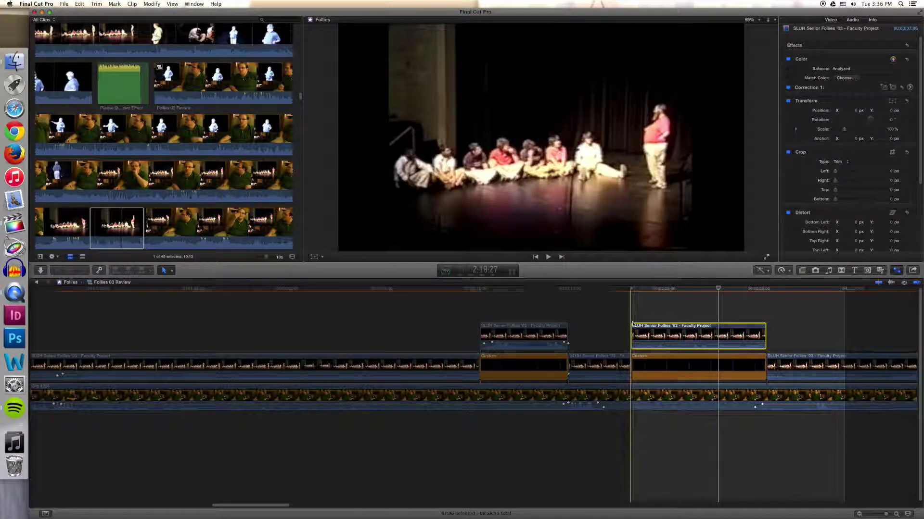
{"action": "key", "text": "space"}
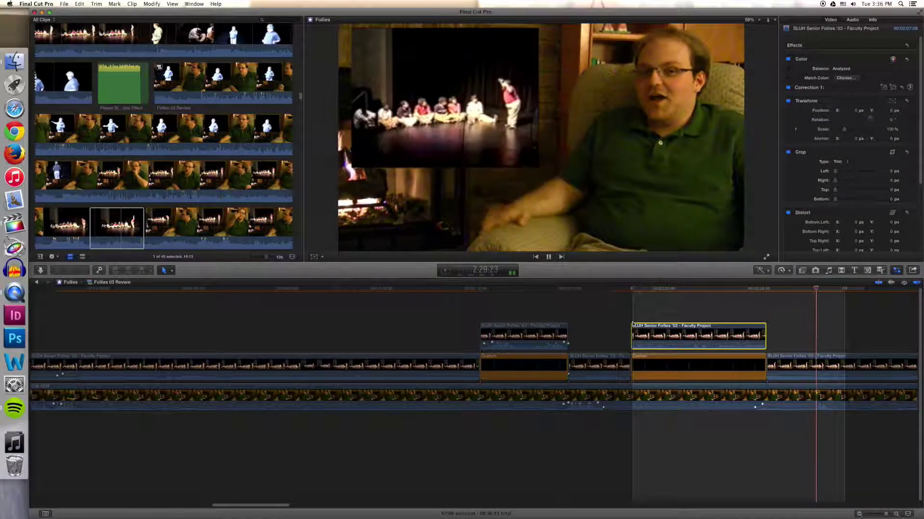
{"action": "key", "text": "space"}
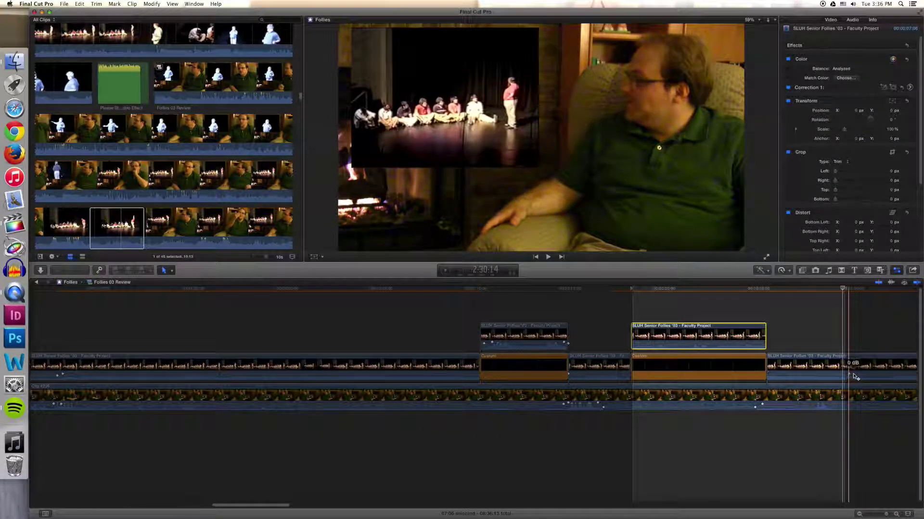
- Add volume keyframes near 2:30 to the Faculty Project footage and reviewer clip, adjust the reviewer's level before them, and play that spot
{"action": "left_click", "coordinate": [838, 375]}
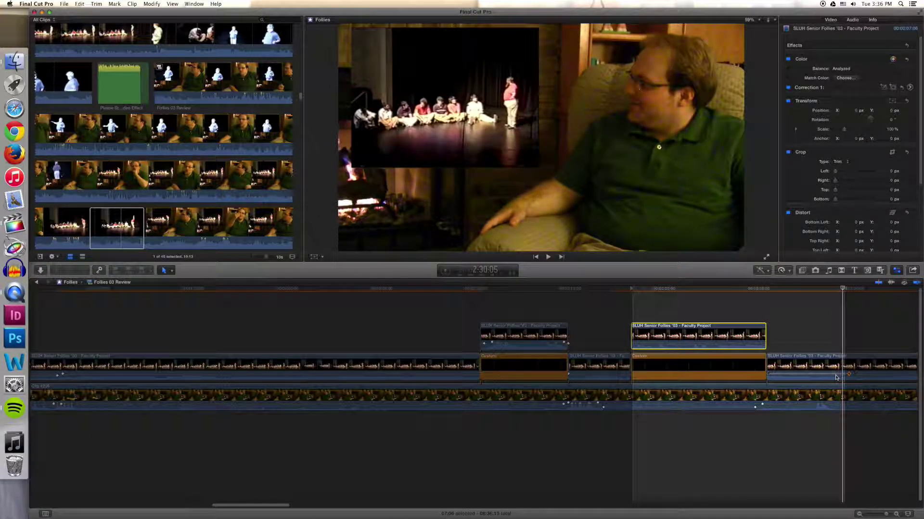
{"action": "left_click", "coordinate": [831, 404]}
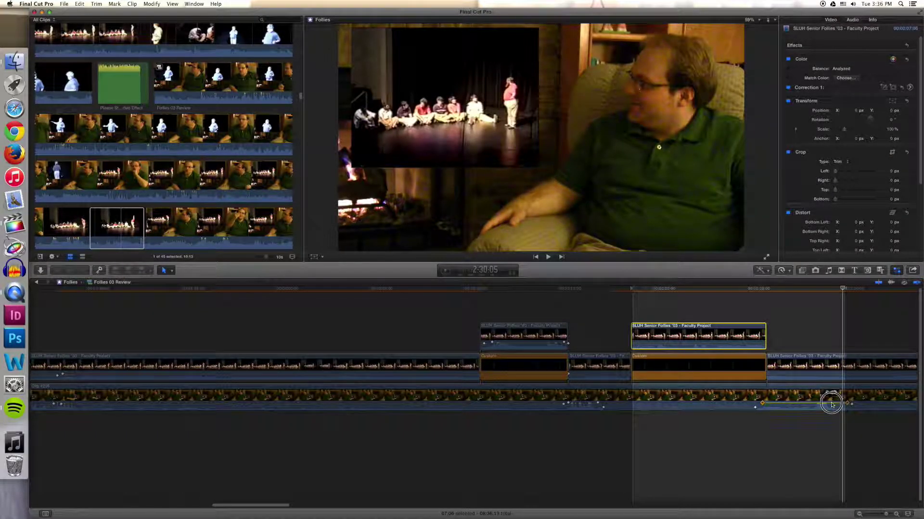
{"action": "key", "text": "space"}
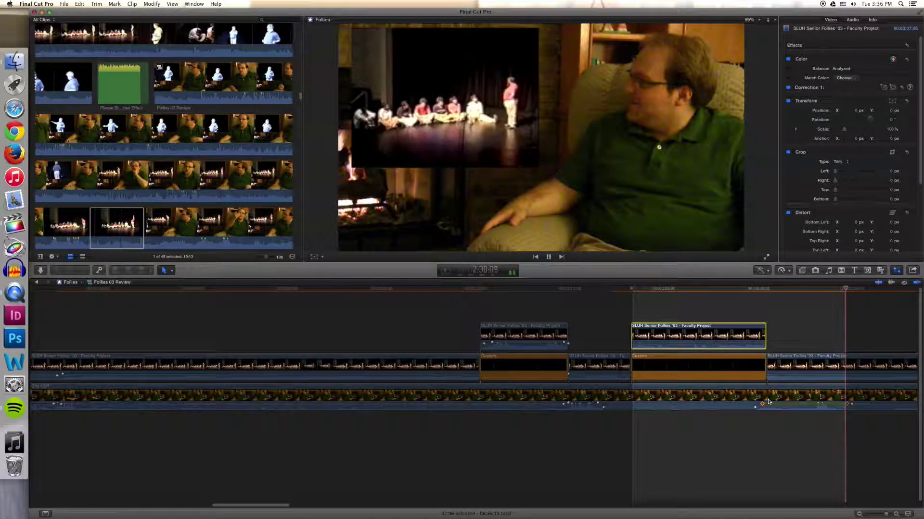
{"action": "key", "text": "space"}
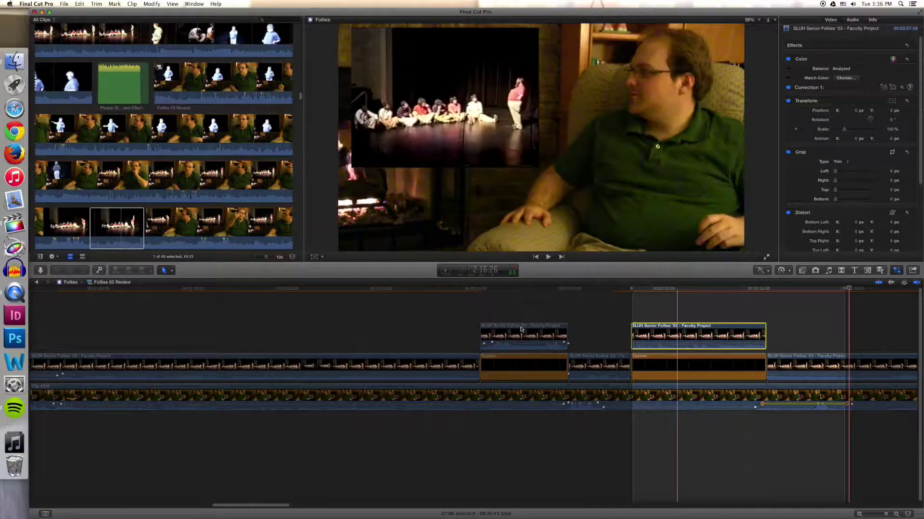
- Return to the Cummings Reviews project, play the Follies 03 Review source past the marked range, and look through the source clips that follow
{"action": "left_click", "coordinate": [38, 283]}
{"action": "left_click", "coordinate": [144, 235]}
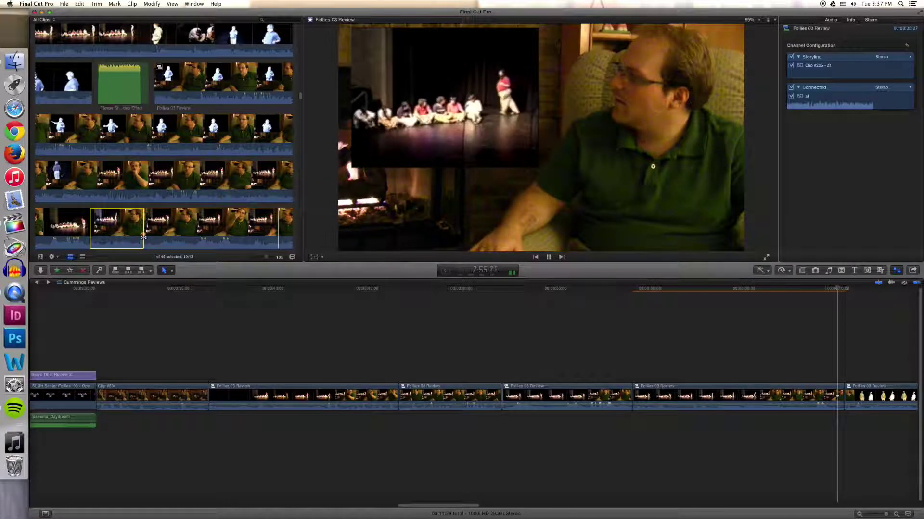
{"action": "scroll", "coordinate": [150, 246], "scroll_direction": "down", "scroll_amount": 8}
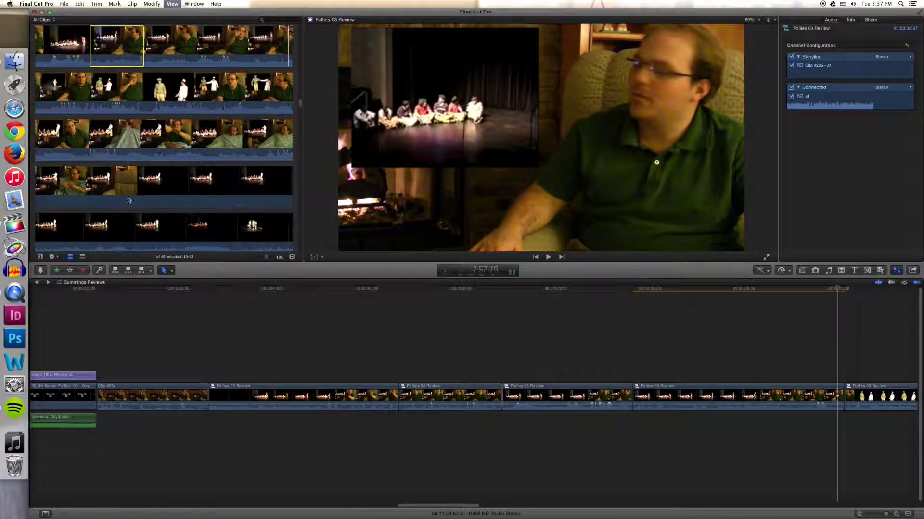
{"action": "scroll", "coordinate": [152, 186], "scroll_direction": "down", "scroll_amount": 5}
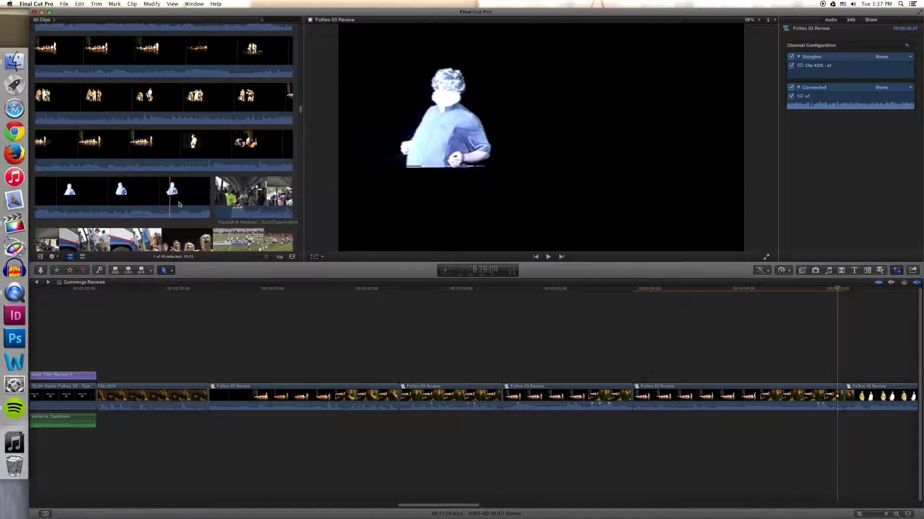
{"action": "scroll", "coordinate": [179, 204], "scroll_direction": "down", "scroll_amount": 4}
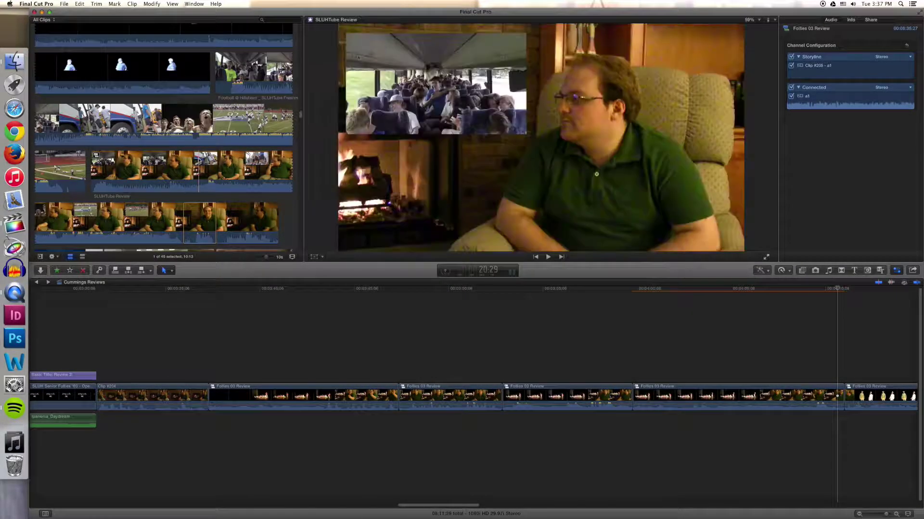
{"action": "scroll", "coordinate": [193, 160], "scroll_direction": "down", "scroll_amount": 6}
{"action": "scroll", "coordinate": [163, 161], "scroll_direction": "down", "scroll_amount": 3}
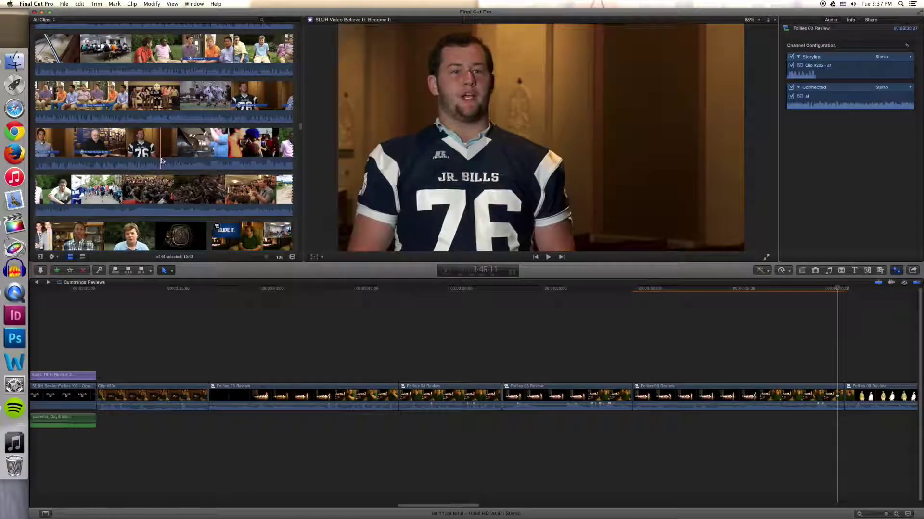
{"action": "scroll", "coordinate": [162, 160], "scroll_direction": "down", "scroll_amount": 3}
- Skim the project timeline from the last Follies 03 Review clips through the SLUHTube section to the start of the KUHI Review section
{"action": "scroll", "coordinate": [505, 339], "scroll_direction": "right", "scroll_amount": 5}
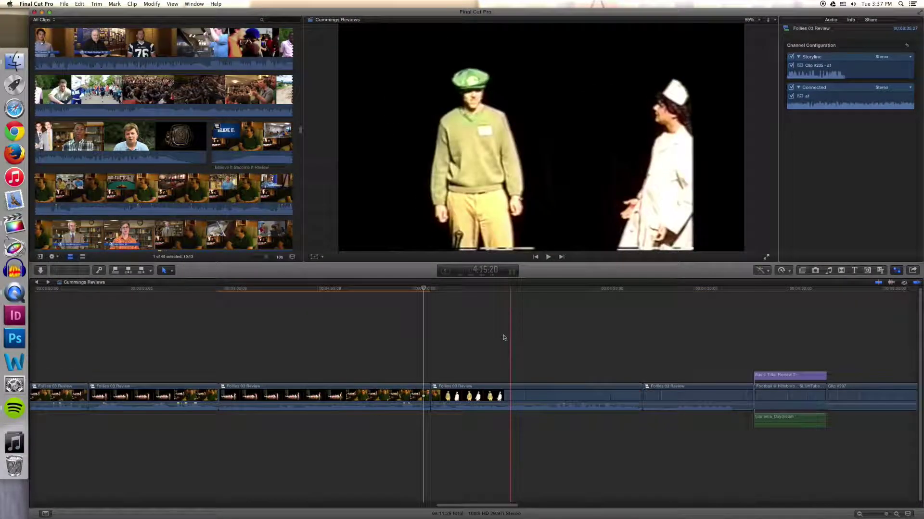
{"action": "scroll", "coordinate": [603, 337], "scroll_direction": "right", "scroll_amount": 8}
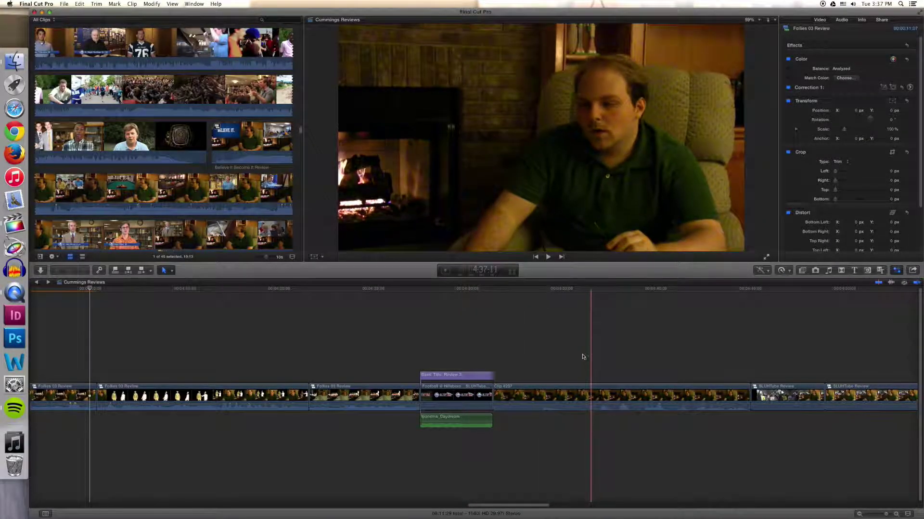
{"action": "scroll", "coordinate": [584, 356], "scroll_direction": "right", "scroll_amount": 5}
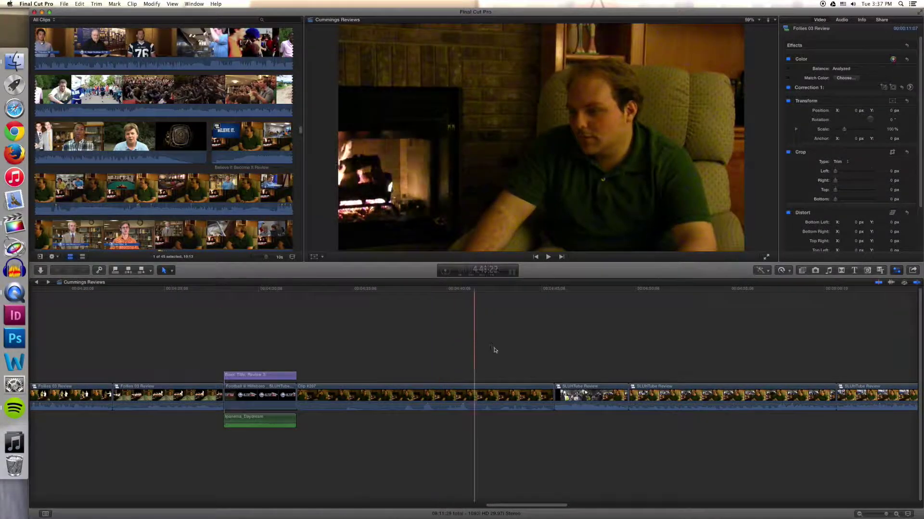
{"action": "scroll", "coordinate": [656, 357], "scroll_direction": "right", "scroll_amount": 5}
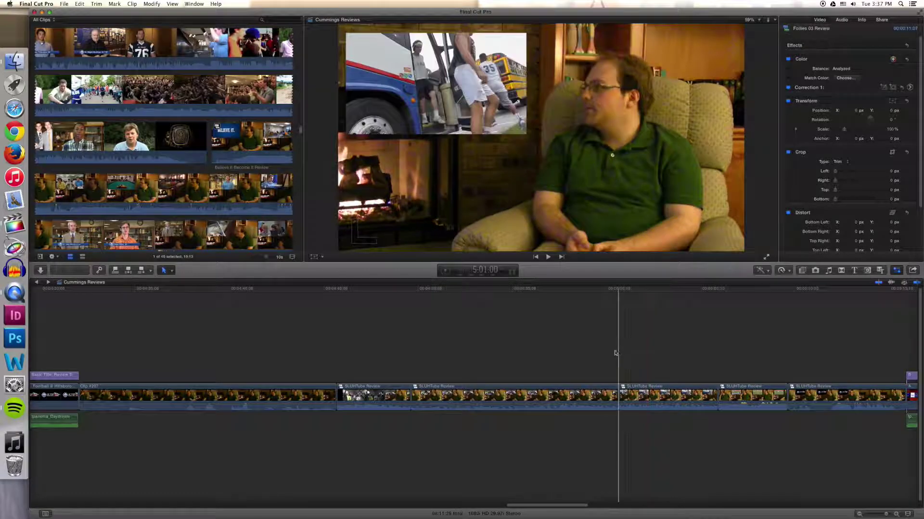
{"action": "scroll", "coordinate": [599, 339], "scroll_direction": "right", "scroll_amount": 6}
{"action": "scroll", "coordinate": [599, 339], "scroll_direction": "right", "scroll_amount": 6}
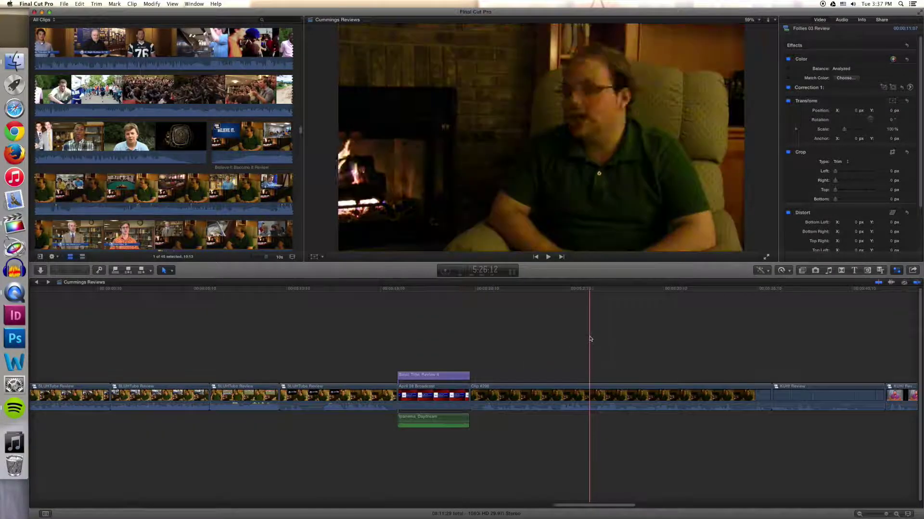
- Search the source clips for the KUHI Review footage, checking the SLUHTube, Believe It Become It and raw reviewer clips
{"action": "scroll", "coordinate": [196, 210], "scroll_direction": "down", "scroll_amount": 5}
{"action": "scroll", "coordinate": [196, 209], "scroll_direction": "down", "scroll_amount": 8}
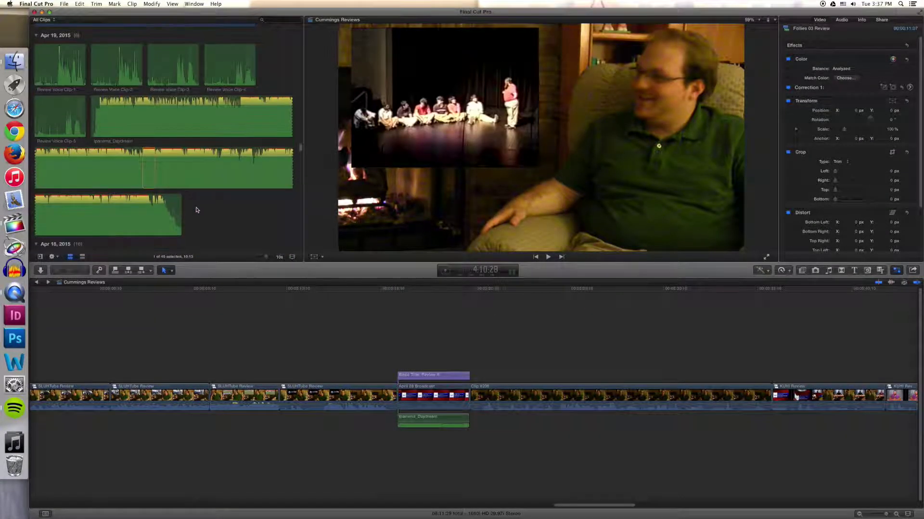
{"action": "scroll", "coordinate": [191, 202], "scroll_direction": "down", "scroll_amount": 10}
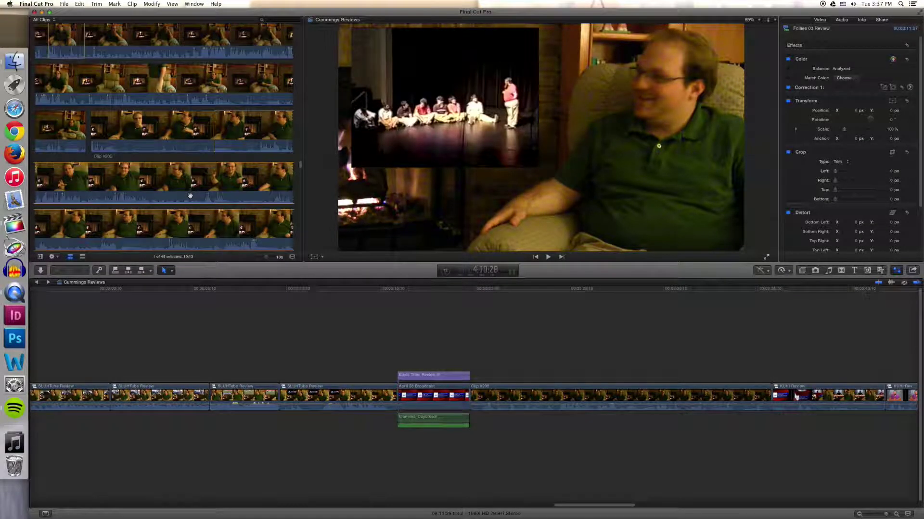
{"action": "scroll", "coordinate": [190, 197], "scroll_direction": "up", "scroll_amount": 10}
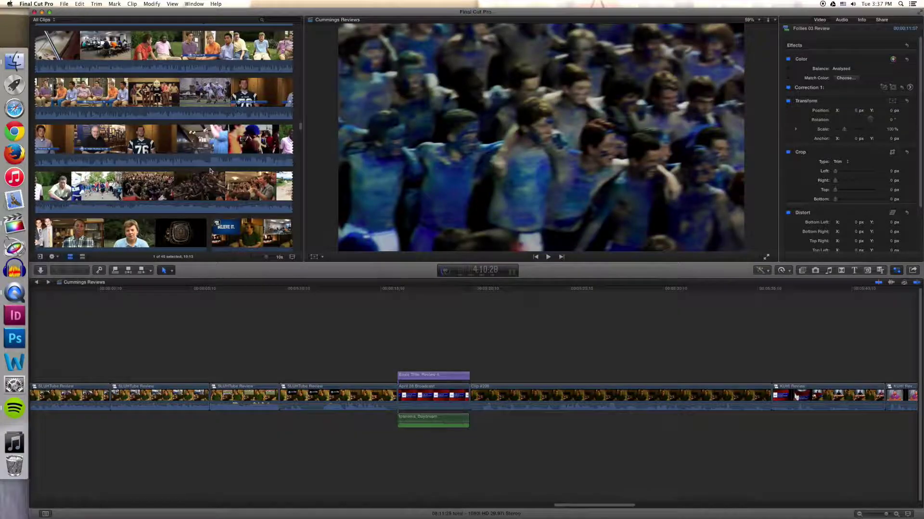
{"action": "scroll", "coordinate": [188, 153], "scroll_direction": "down", "scroll_amount": 5}
{"action": "scroll", "coordinate": [197, 135], "scroll_direction": "up", "scroll_amount": 3}
{"action": "scroll", "coordinate": [200, 126], "scroll_direction": "down", "scroll_amount": 5}
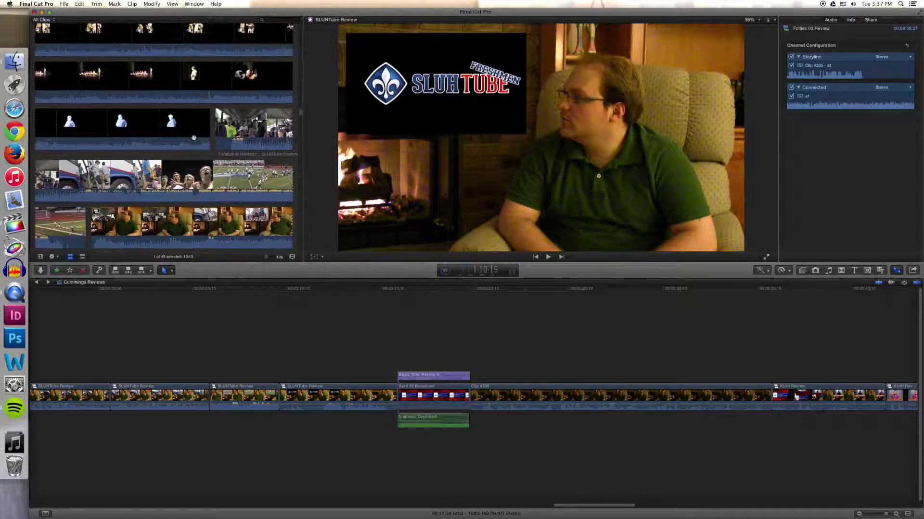
{"action": "scroll", "coordinate": [235, 147], "scroll_direction": "up", "scroll_amount": 4}
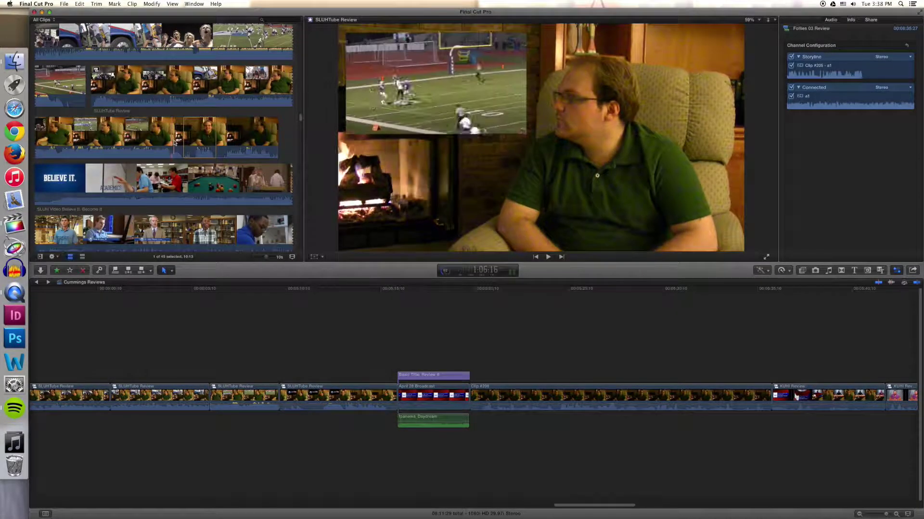
{"action": "scroll", "coordinate": [192, 149], "scroll_direction": "down", "scroll_amount": 5}
{"action": "scroll", "coordinate": [145, 154], "scroll_direction": "down", "scroll_amount": 3}
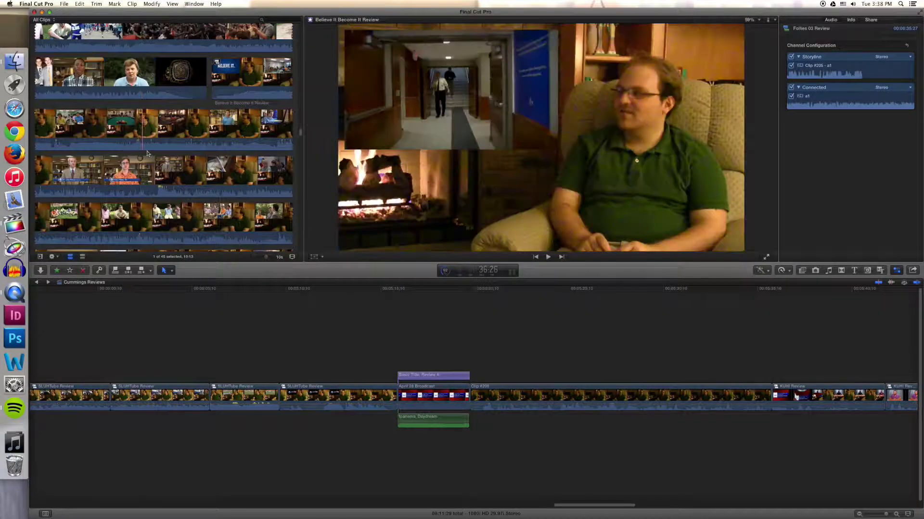
{"action": "scroll", "coordinate": [162, 156], "scroll_direction": "down", "scroll_amount": 4}
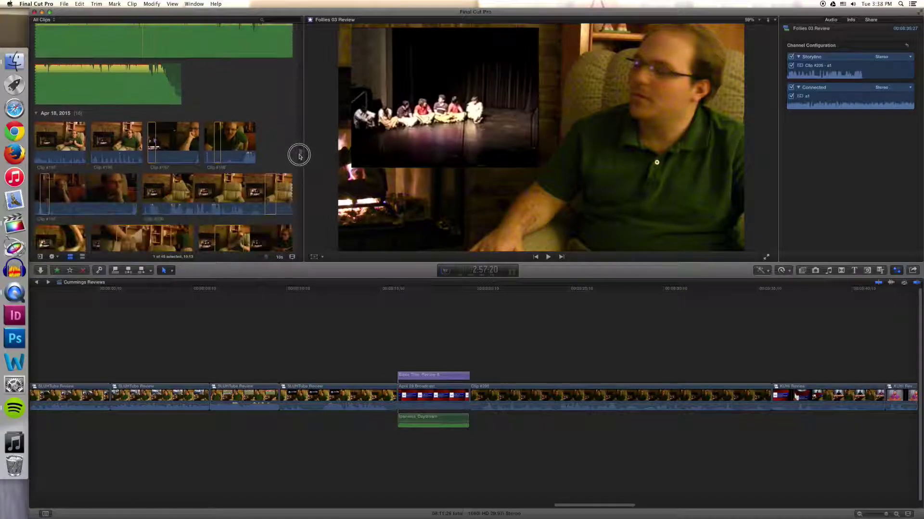
- Find the KUHI Review source after the April 28 Broadcast clip and play its opening
{"action": "left_click_drag", "start_coordinate": [299, 157], "coordinate": [282, 42]}
{"action": "scroll", "coordinate": [208, 103], "scroll_direction": "up", "scroll_amount": 5}
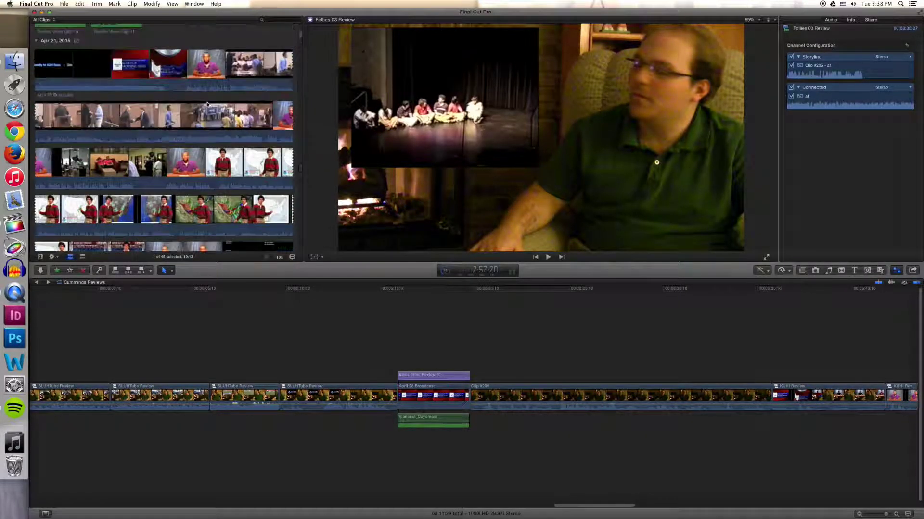
{"action": "scroll", "coordinate": [196, 183], "scroll_direction": "down", "scroll_amount": 4}
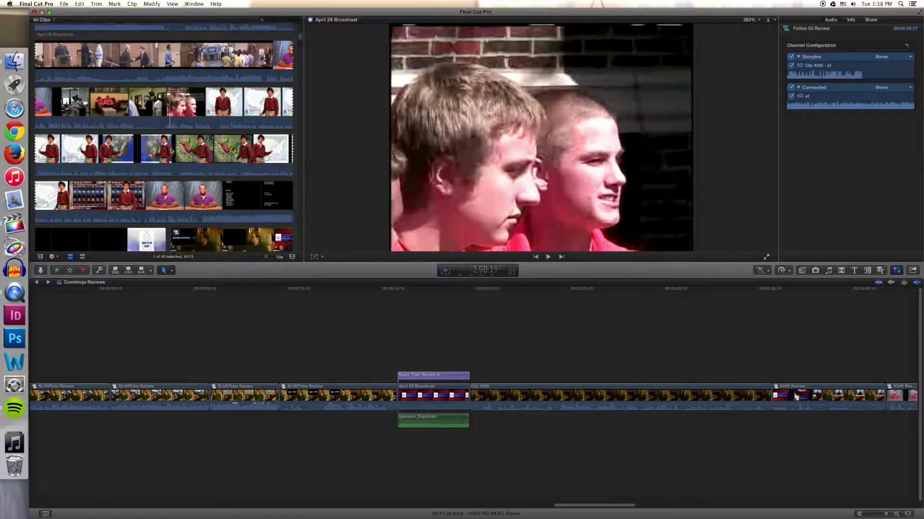
{"action": "key", "text": "space"}
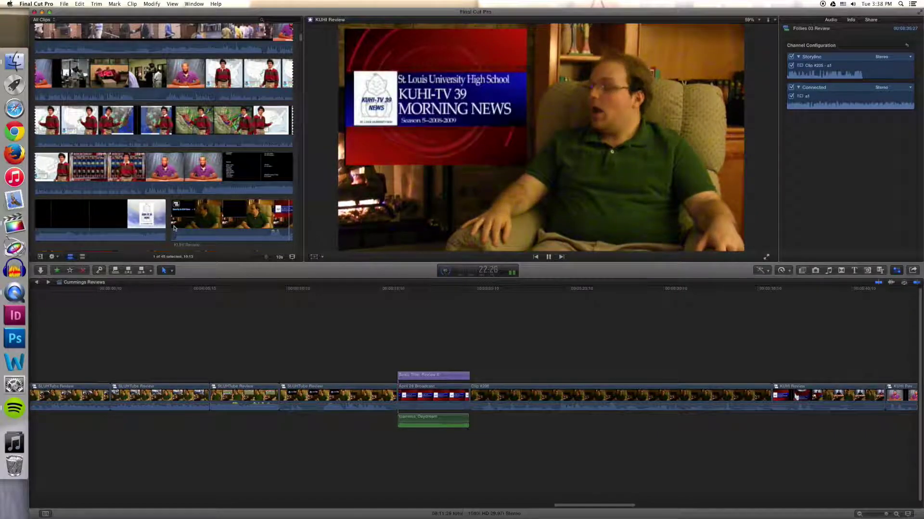
{"action": "scroll", "coordinate": [173, 228], "scroll_direction": "down", "scroll_amount": 3}
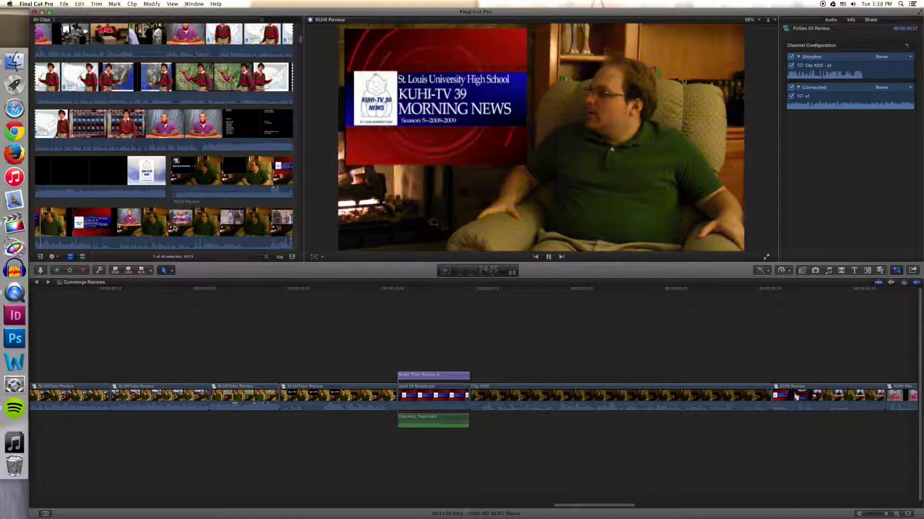
{"action": "key", "text": "l"}
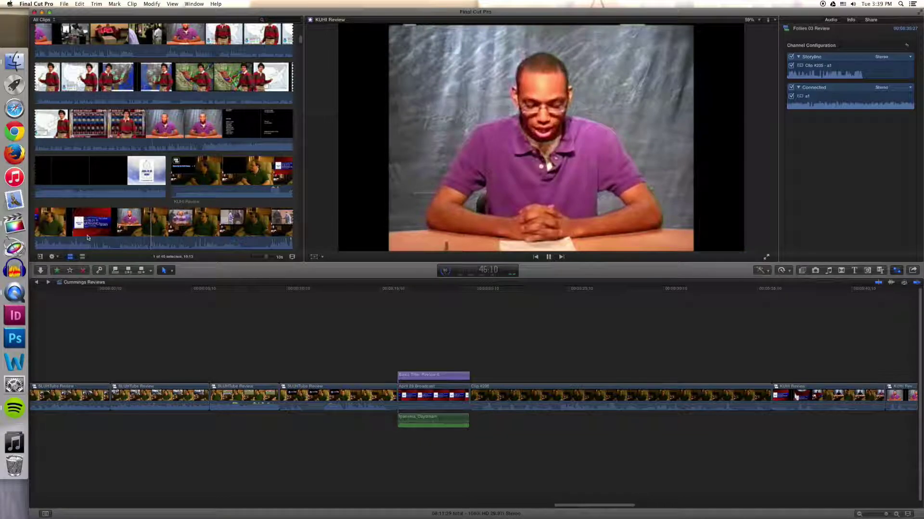
- Skim and play the rest of the KUHI Review source through the news desk, classroom and weather report moments to its end
{"action": "scroll", "coordinate": [137, 220], "scroll_direction": "down", "scroll_amount": 3}
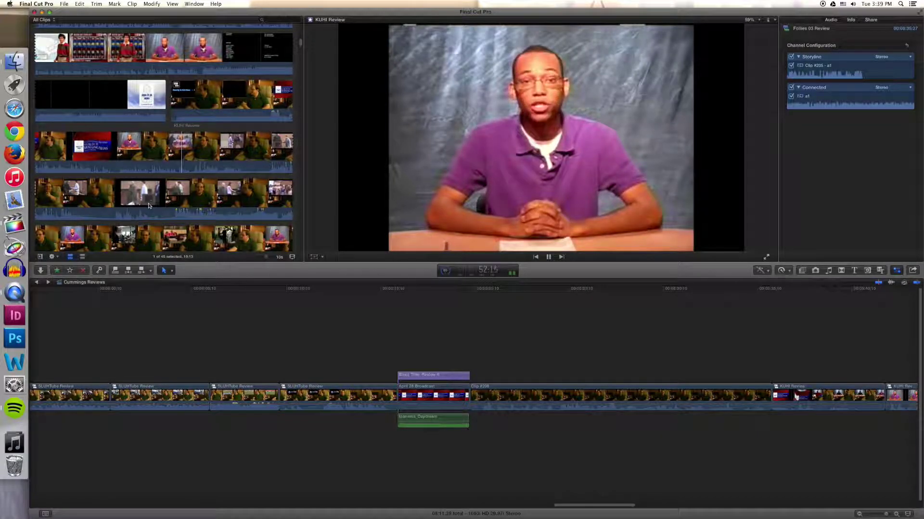
{"action": "key", "text": "space"}
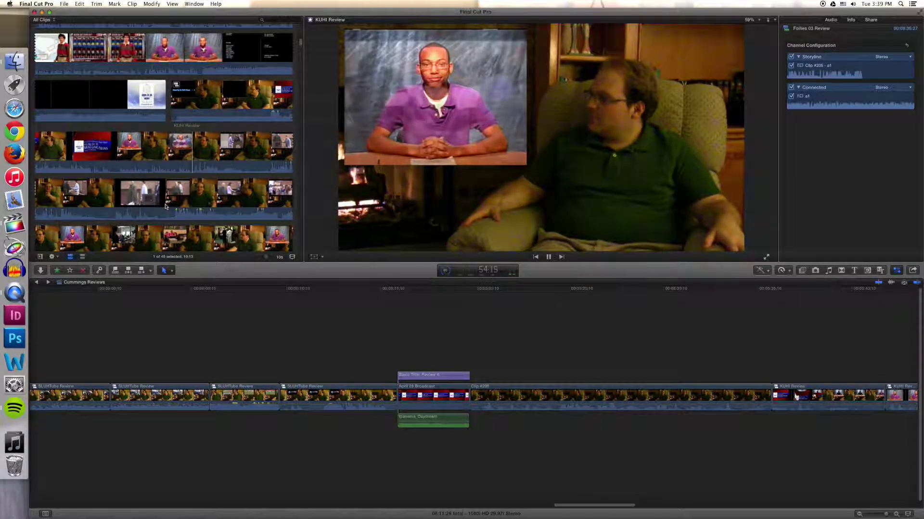
{"action": "key", "text": "space"}
{"action": "scroll", "coordinate": [167, 214], "scroll_direction": "down", "scroll_amount": 2}
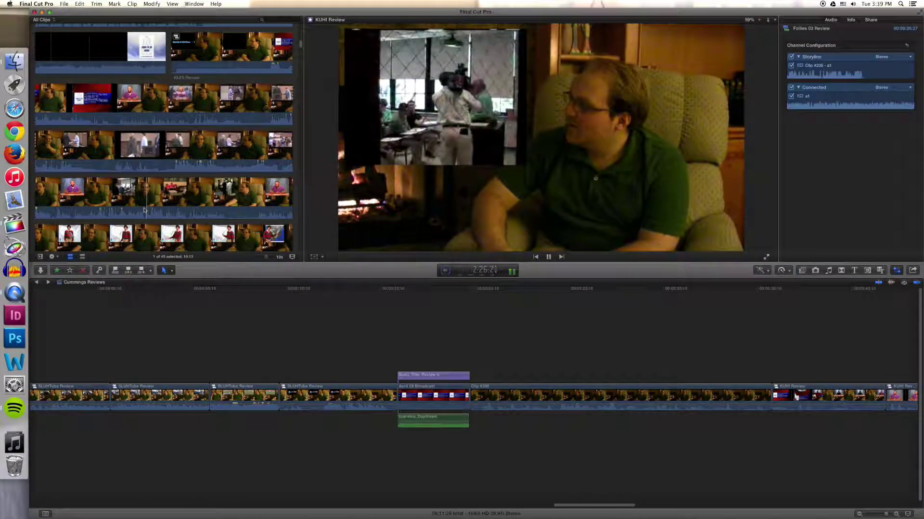
{"action": "scroll", "coordinate": [144, 210], "scroll_direction": "down", "scroll_amount": 5}
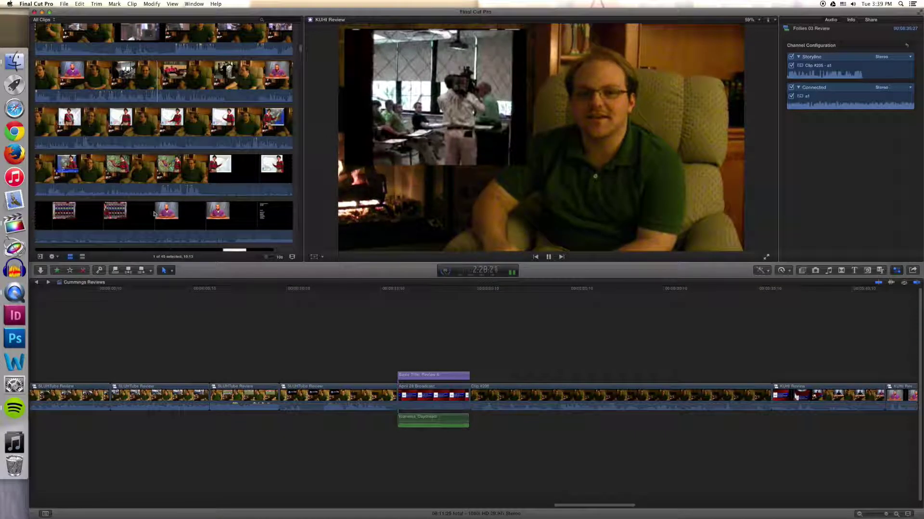
{"action": "key", "text": "space"}
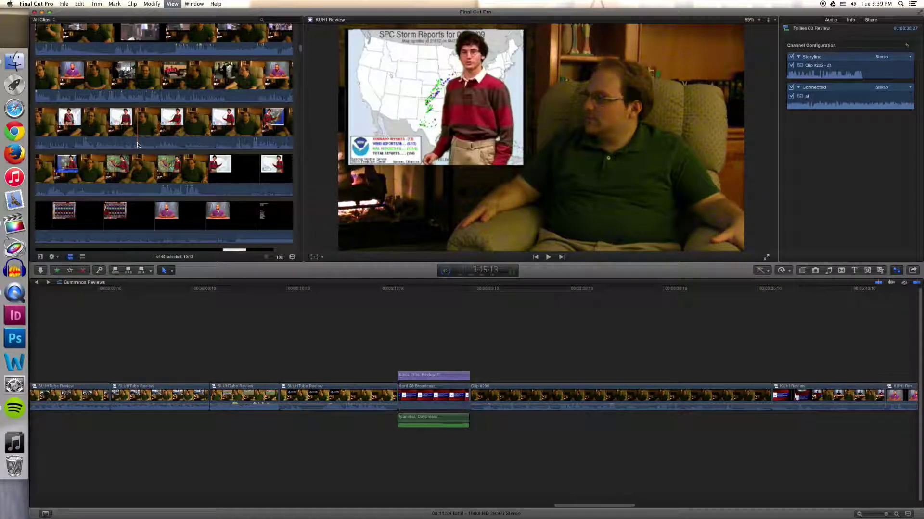
{"action": "key", "text": "space"}
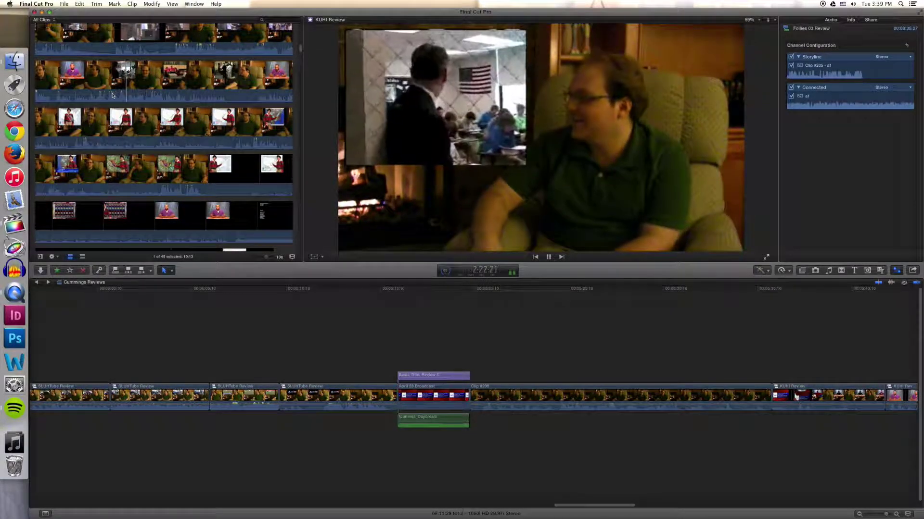
{"action": "scroll", "coordinate": [158, 169], "scroll_direction": "down", "scroll_amount": 3}
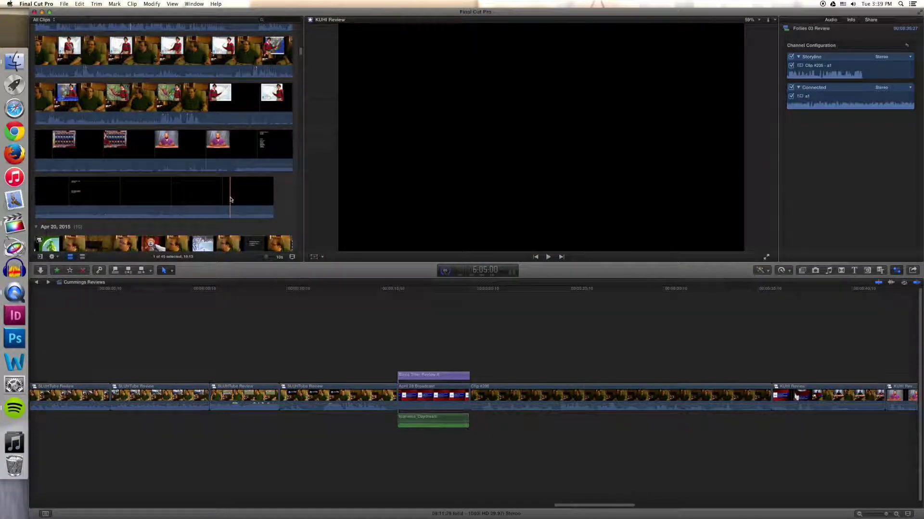
{"action": "scroll", "coordinate": [225, 200], "scroll_direction": "down", "scroll_amount": 5}
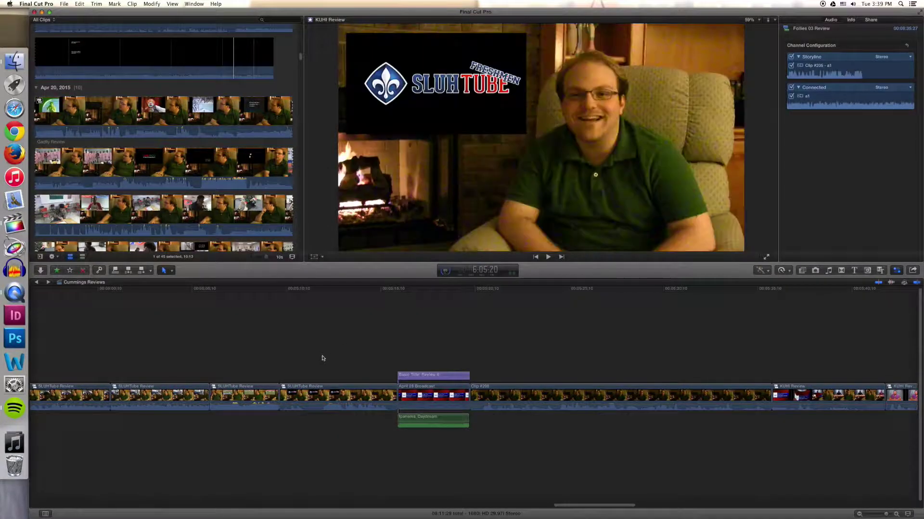
- Look back along the project timeline past the Follies 03 Review section toward the beginning
{"action": "scroll", "coordinate": [310, 350], "scroll_direction": "left", "scroll_amount": 5}
{"action": "scroll", "coordinate": [309, 365], "scroll_direction": "left", "scroll_amount": 10}
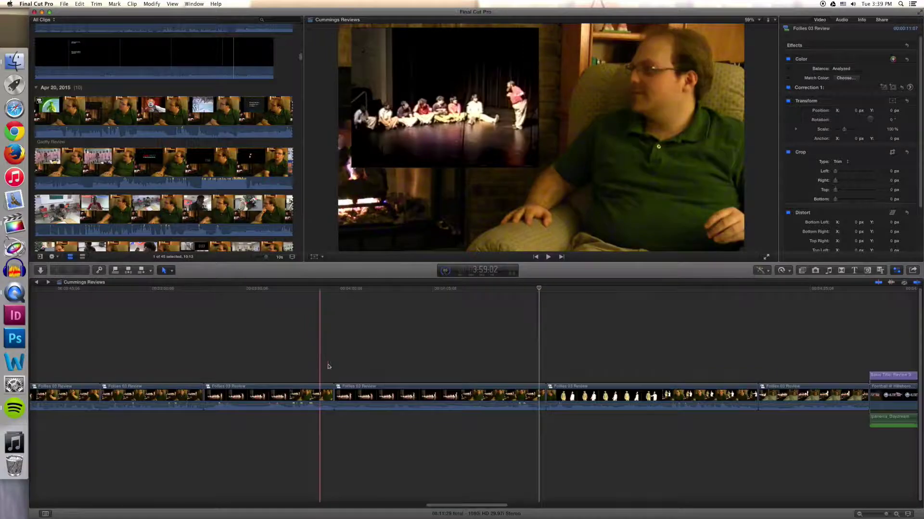
{"action": "left_click_drag", "start_coordinate": [437, 505], "coordinate": [45, 495]}
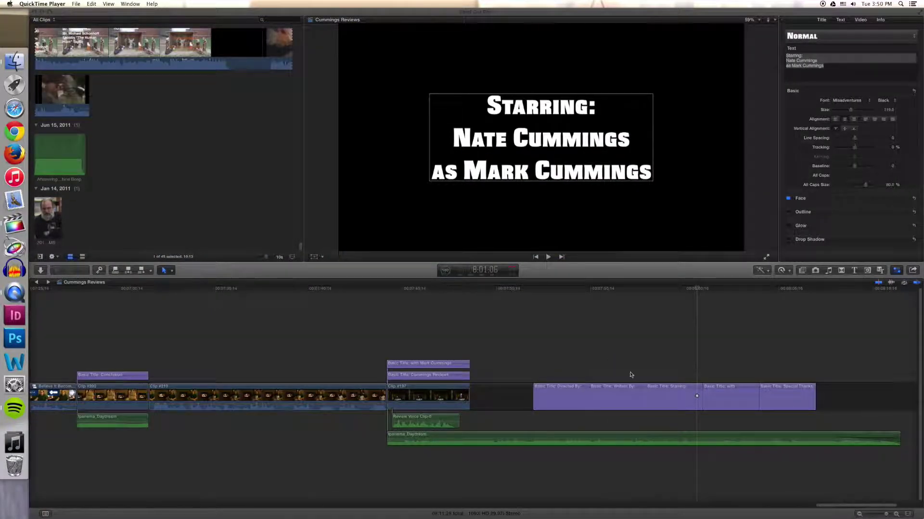
- Review the Master File export's format, video codec and resolution choices for the project, and leave without exporting
{"action": "left_click", "coordinate": [645, 342]}
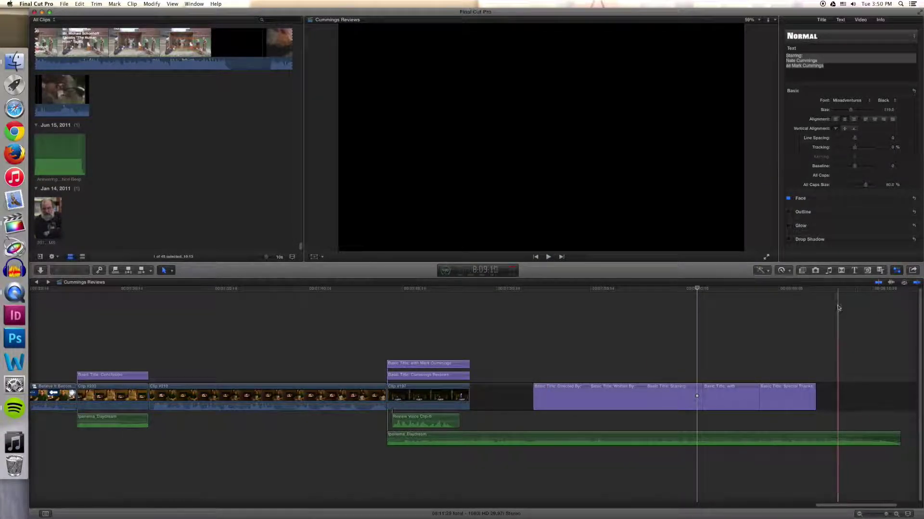
{"action": "left_click", "coordinate": [913, 271]}
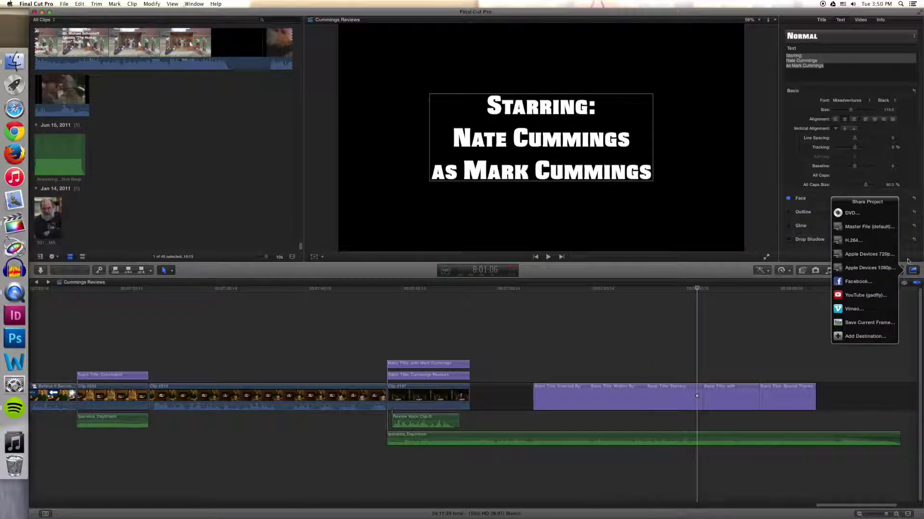
{"action": "left_click", "coordinate": [869, 229]}
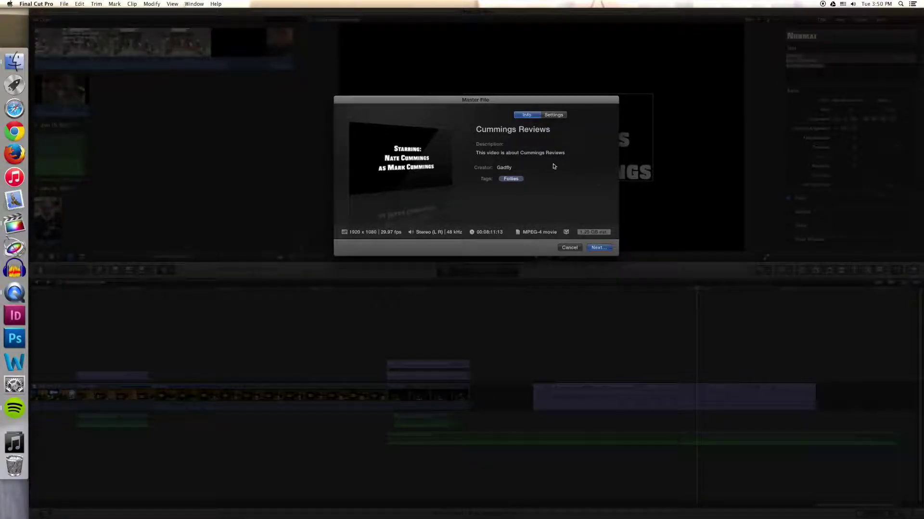
{"action": "left_click", "coordinate": [554, 116]}
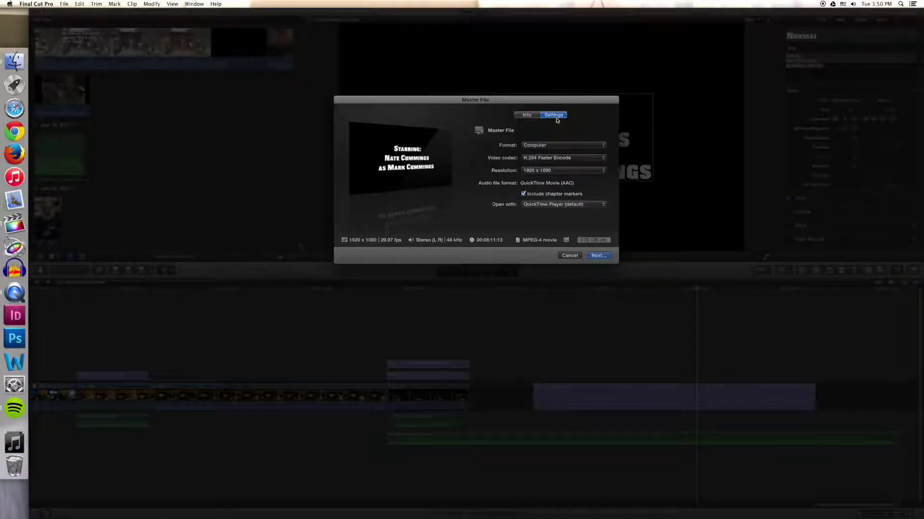
{"action": "left_click", "coordinate": [551, 148]}
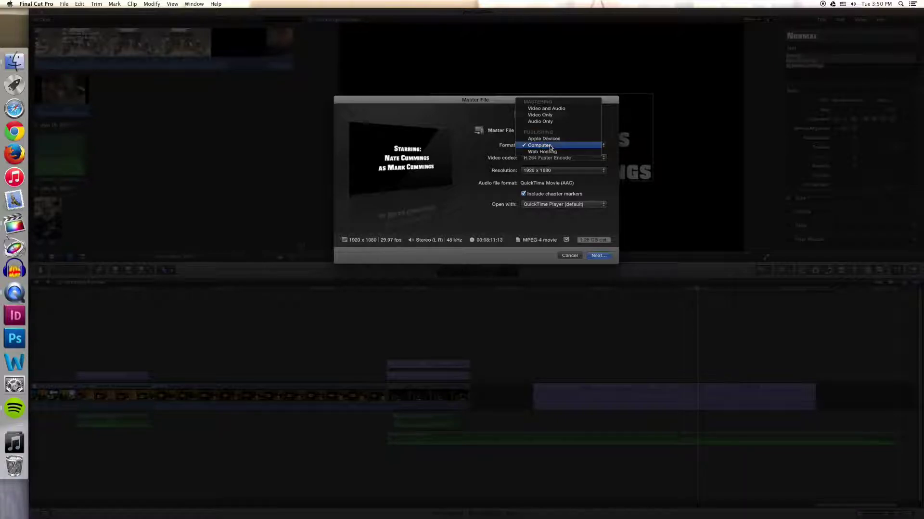
{"action": "left_click", "coordinate": [550, 146]}
{"action": "left_click", "coordinate": [553, 158]}
{"action": "left_click", "coordinate": [548, 159]}
{"action": "left_click", "coordinate": [547, 171]}
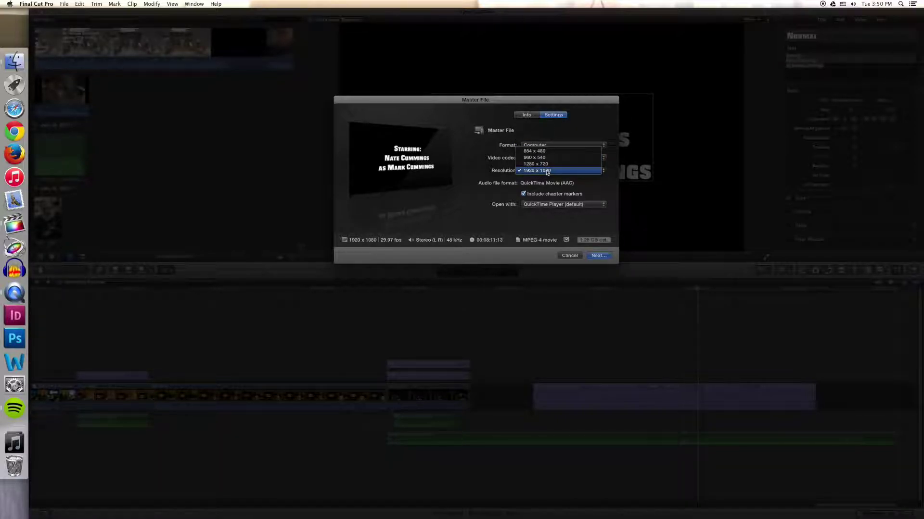
{"action": "left_click", "coordinate": [547, 171]}
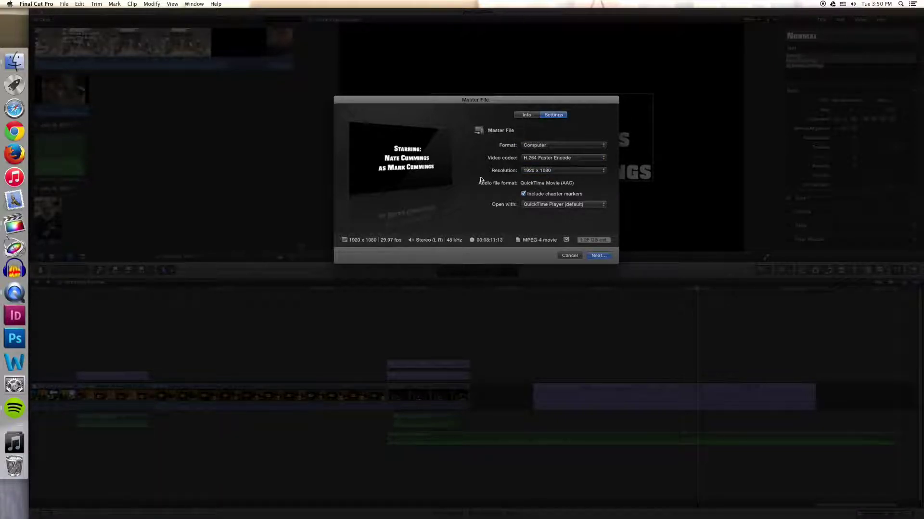
{"action": "left_click", "coordinate": [575, 256]}
- Paste a copy of the Conclusion title above the closing Cummings Reviews titles
{"action": "scroll", "coordinate": [360, 365], "scroll_direction": "left", "scroll_amount": 5}
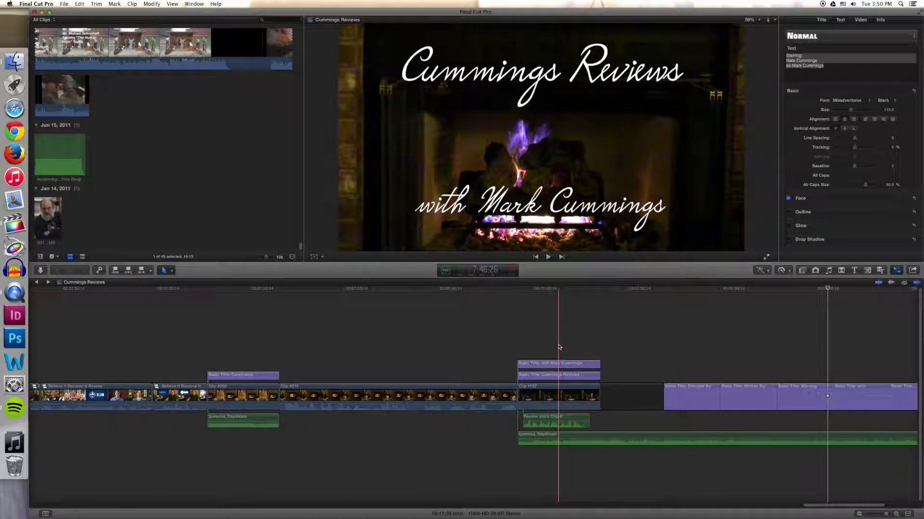
{"action": "left_click", "coordinate": [559, 347]}
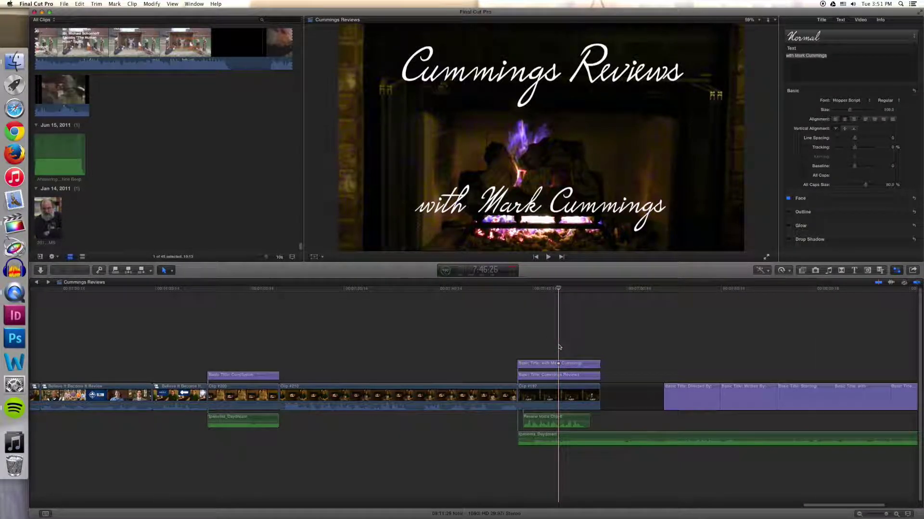
{"action": "left_click", "coordinate": [683, 388]}
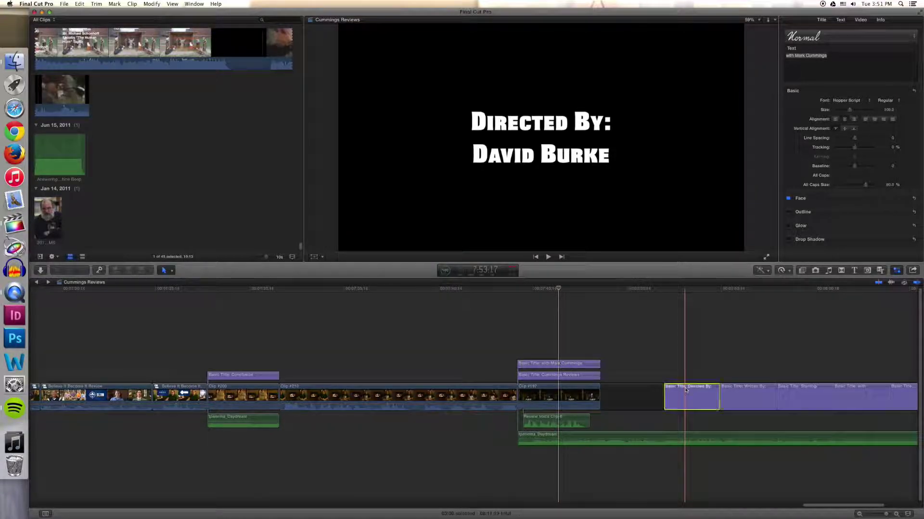
{"action": "left_click", "coordinate": [248, 376]}
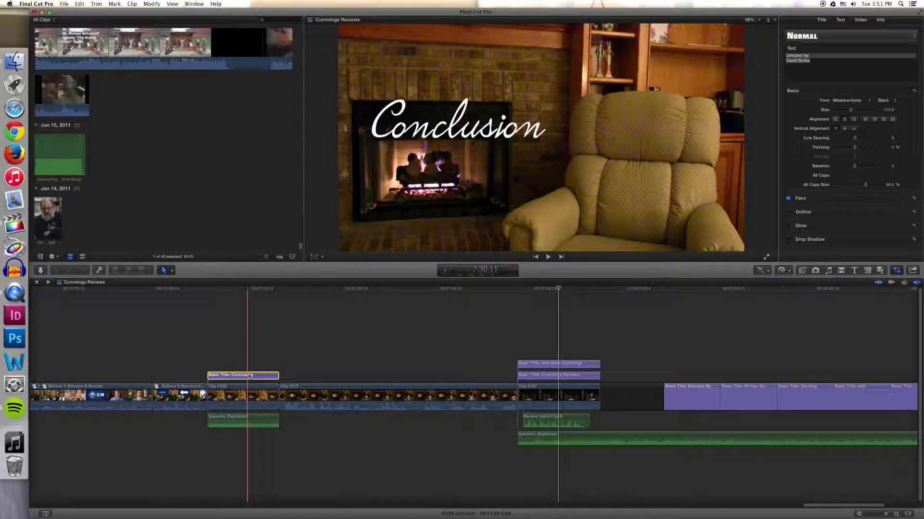
{"action": "key", "text": "super+c"}
{"action": "key", "text": "super+v"}
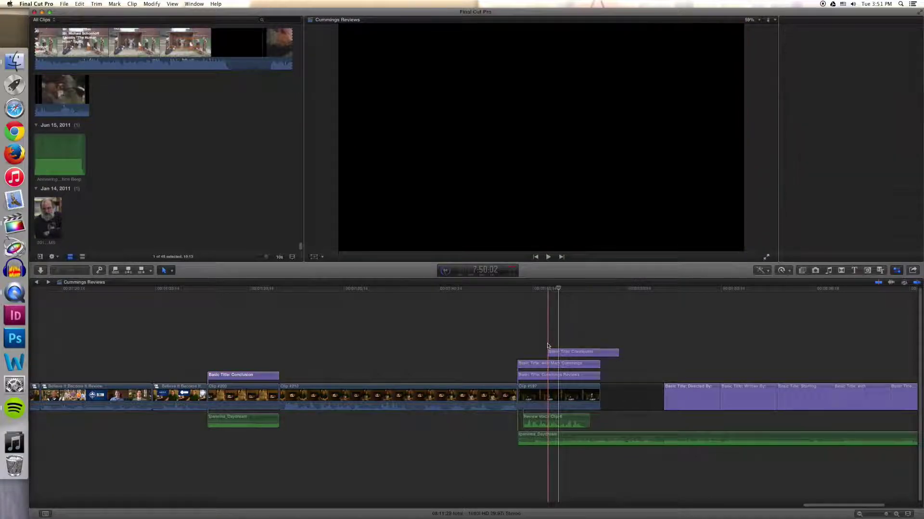
- Check the pasted Conclusion title's text over the closing fireplace shot and delete that title
{"action": "left_click", "coordinate": [559, 352]}
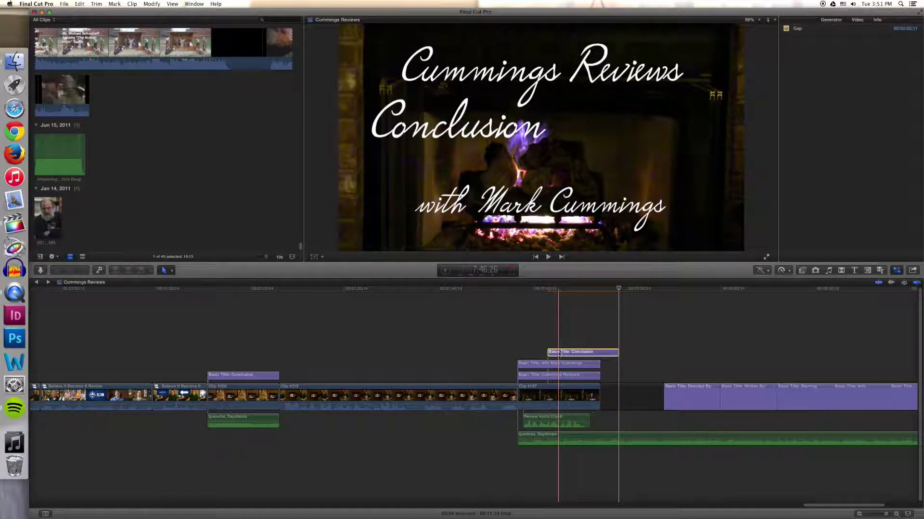
{"action": "double_click", "coordinate": [566, 353]}
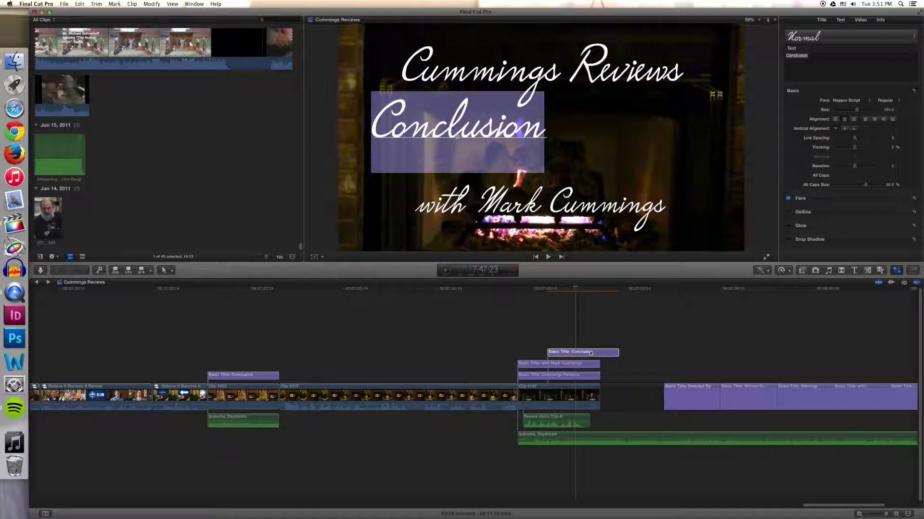
{"action": "left_click", "coordinate": [623, 353]}
{"action": "left_click", "coordinate": [606, 352]}
{"action": "key", "text": "Delete"}
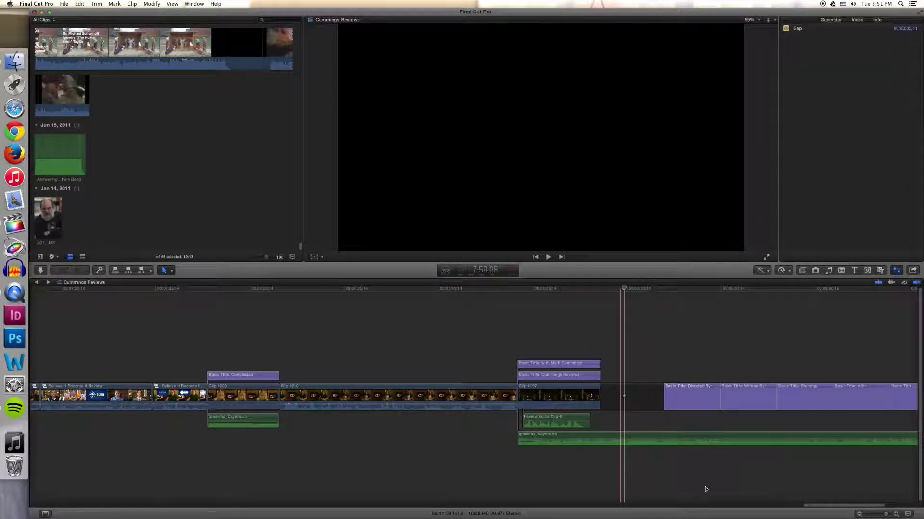
- Copy the Review 5 title from the start of the Believe It Become It section and paste it above the closing titles at about 7:46
{"action": "key", "text": "j"}
{"action": "key", "text": "j"}
{"action": "key", "text": "j"}
{"action": "key", "text": "j"}
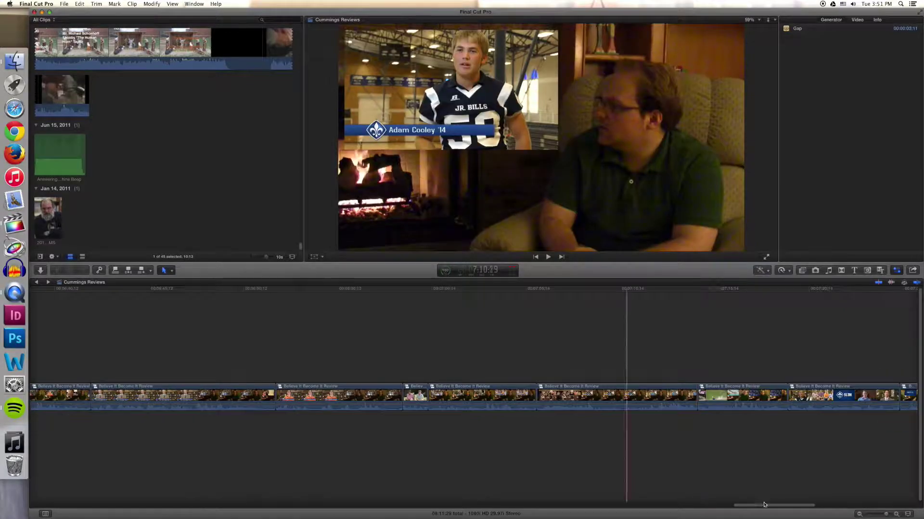
{"action": "left_click_drag", "start_coordinate": [764, 504], "coordinate": [694, 501]}
{"action": "left_click", "coordinate": [652, 376]}
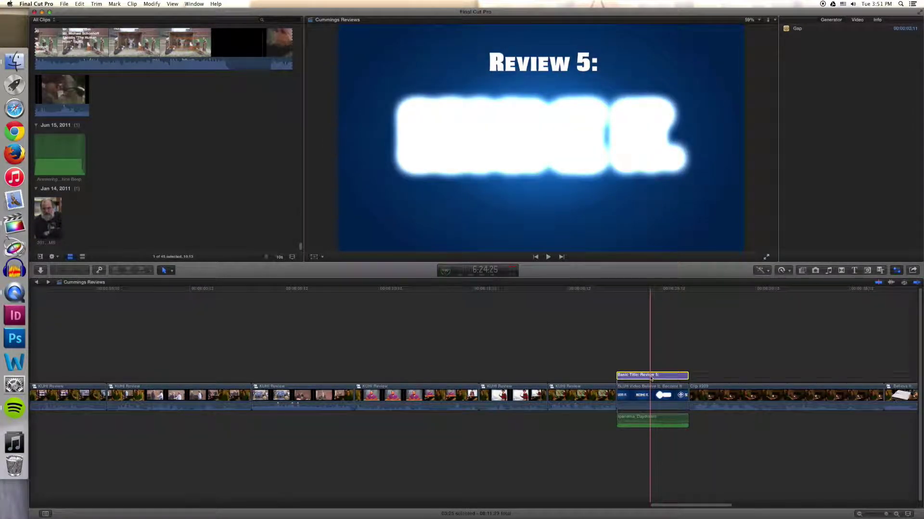
{"action": "left_click_drag", "start_coordinate": [750, 501], "coordinate": [765, 498]}
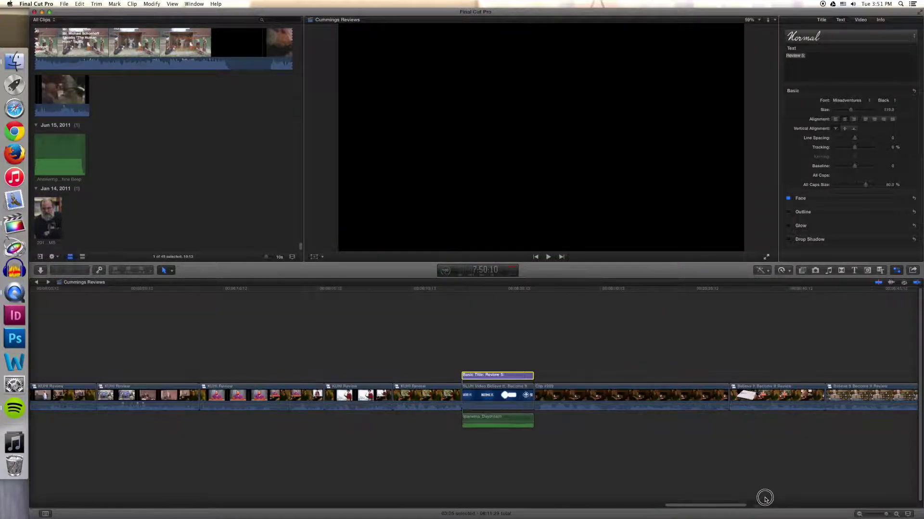
{"action": "scroll", "coordinate": [861, 478], "scroll_direction": "right", "scroll_amount": 10}
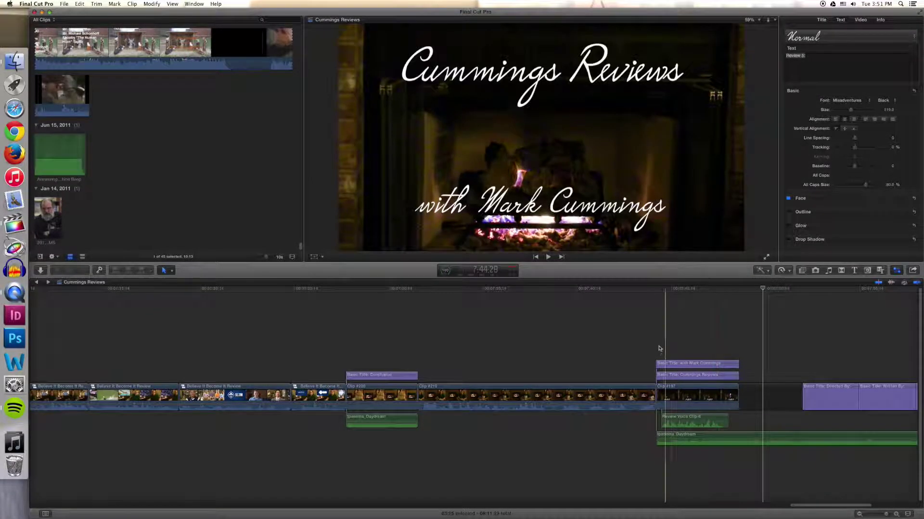
{"action": "left_click", "coordinate": [684, 346]}
{"action": "key", "text": "super+v"}
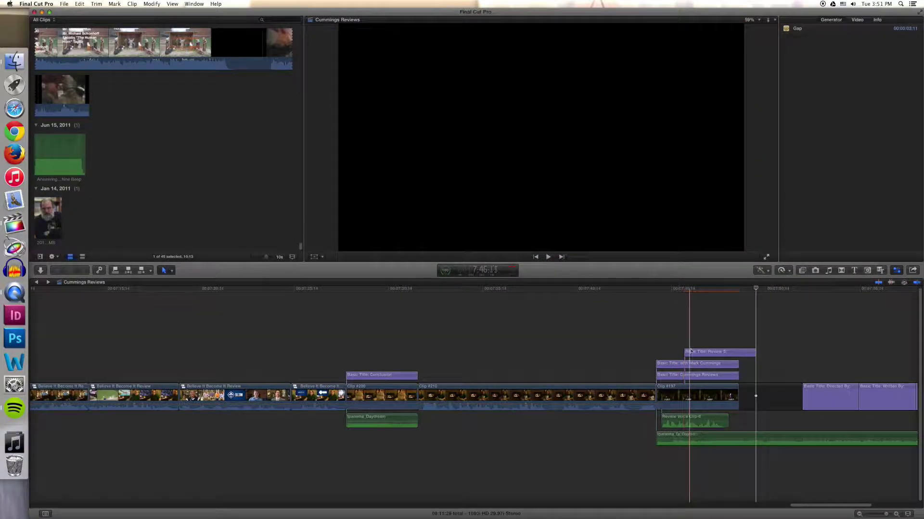
- Change the text of the pasted Review 5 title above the closing titles to Extended Edition
{"action": "left_click", "coordinate": [703, 355]}
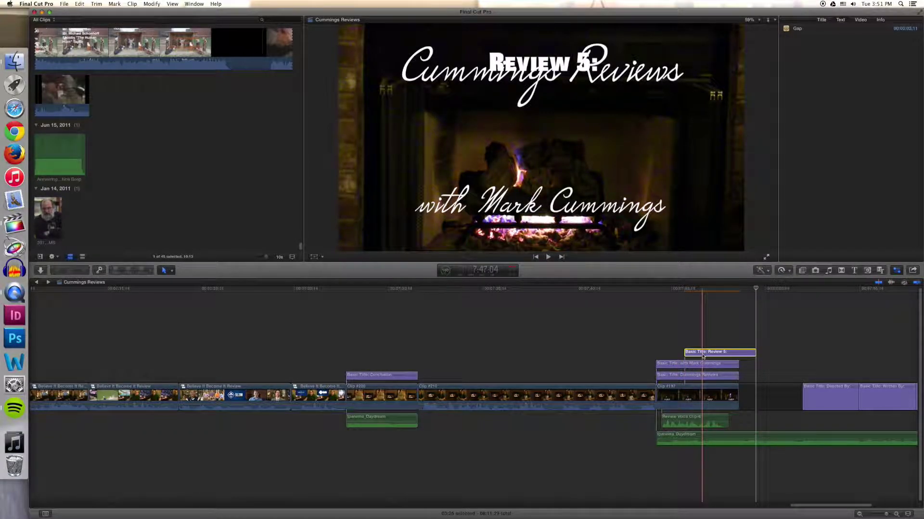
{"action": "double_click", "coordinate": [703, 355]}
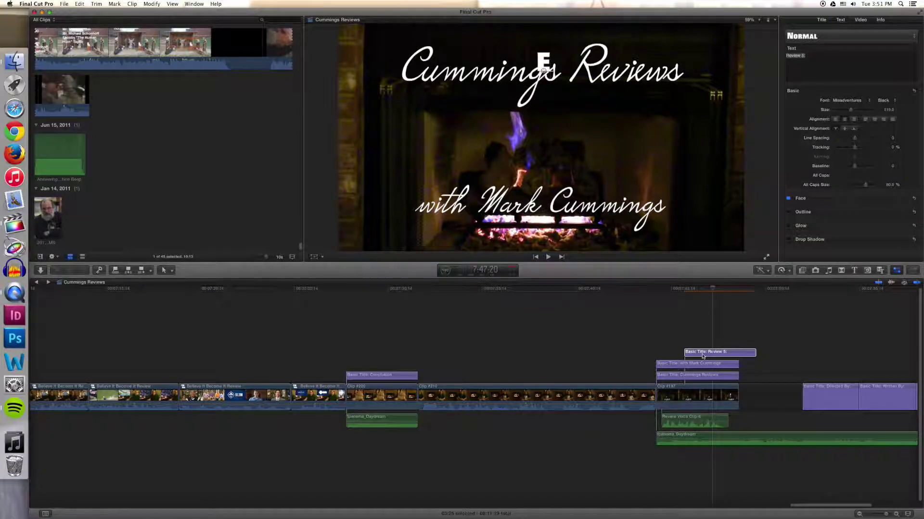
{"action": "type", "text": "Extende"}
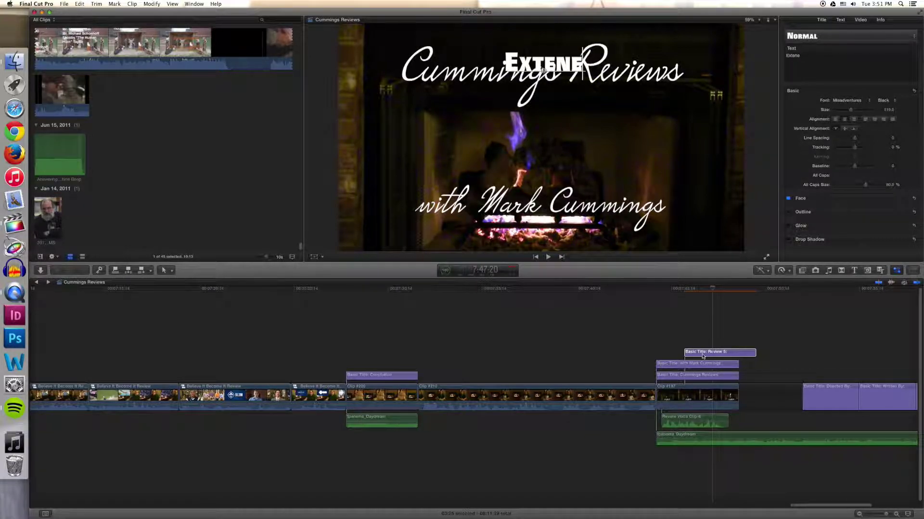
{"action": "type", "text": "d"}
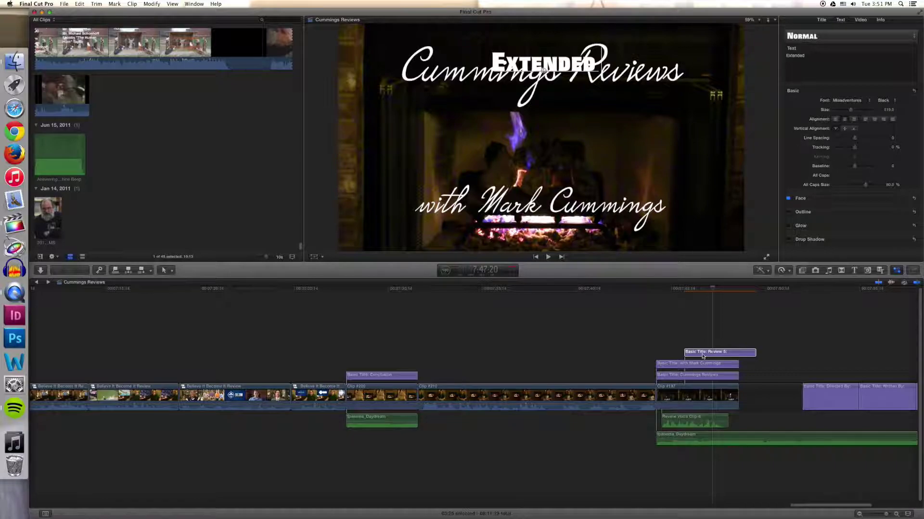
{"action": "type", "text": " Edition"}
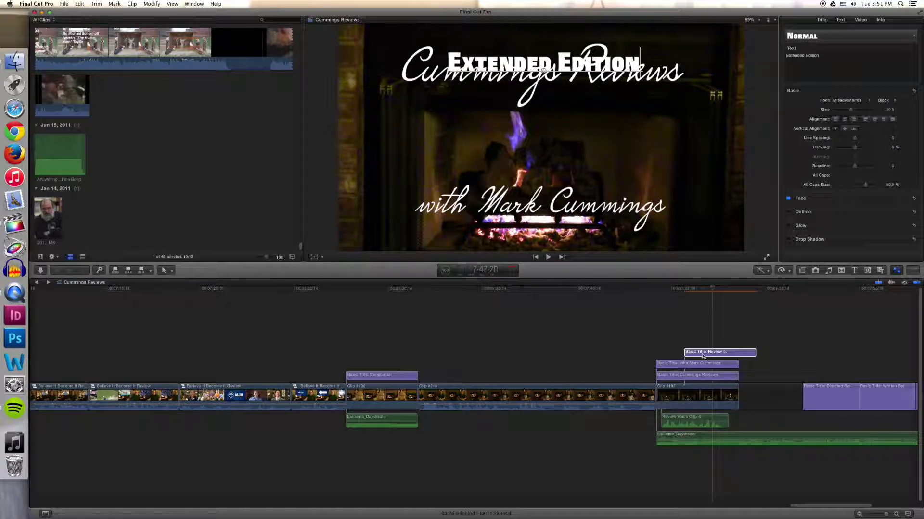
- Enlarge the Extended Edition text to size 207 and place it between the two script title lines over the fireplace
{"action": "key", "text": "super+a"}
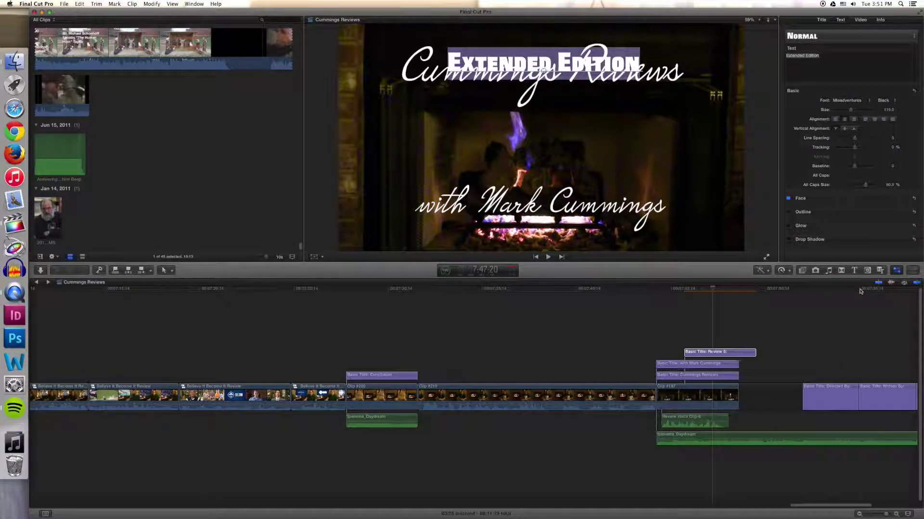
{"action": "left_click", "coordinate": [884, 102]}
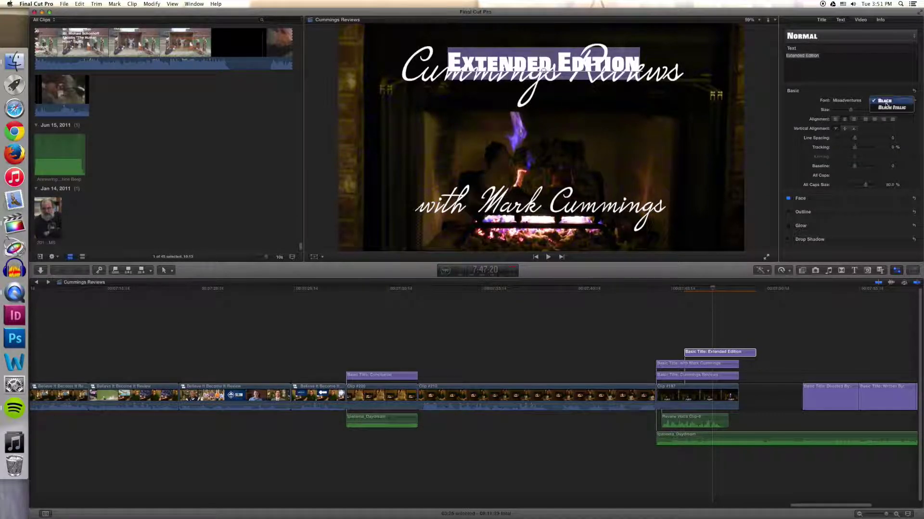
{"action": "left_click", "coordinate": [884, 101]}
{"action": "left_click_drag", "start_coordinate": [852, 109], "coordinate": [861, 111]}
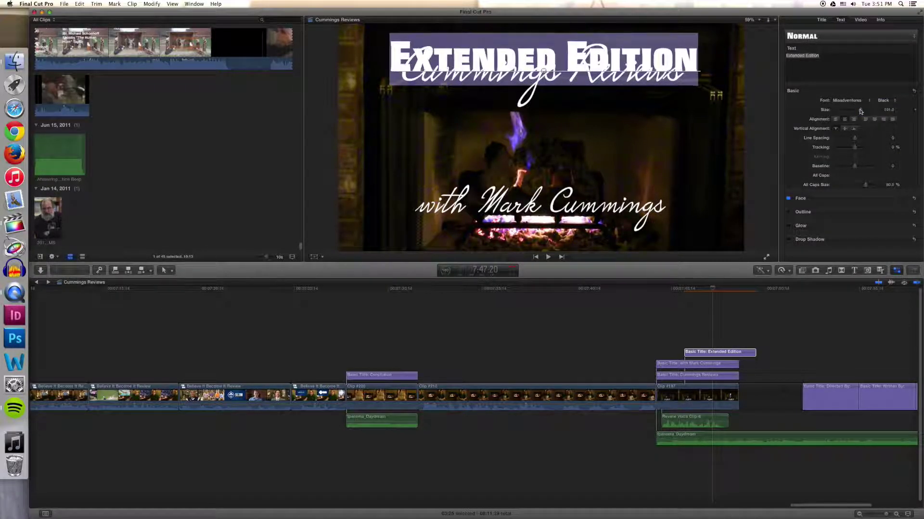
{"action": "left_click_drag", "start_coordinate": [543, 72], "coordinate": [548, 150]}
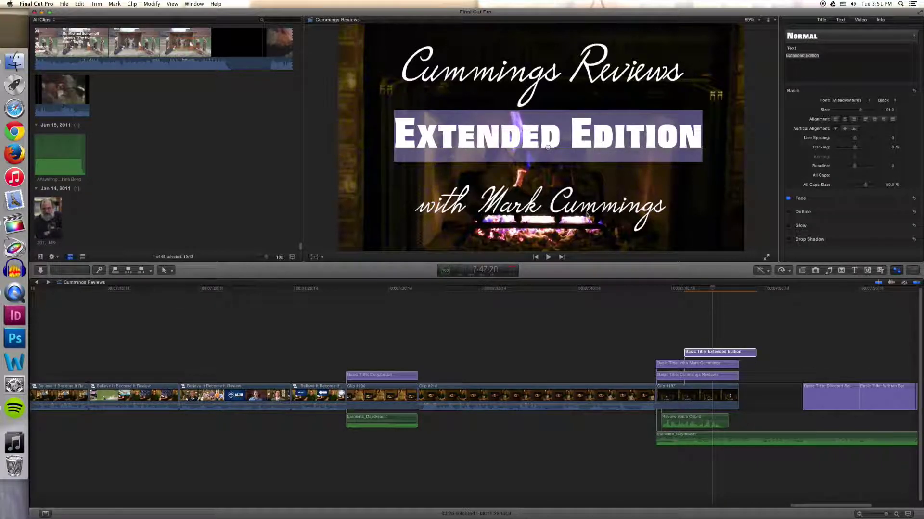
{"action": "left_click_drag", "start_coordinate": [550, 150], "coordinate": [548, 155]}
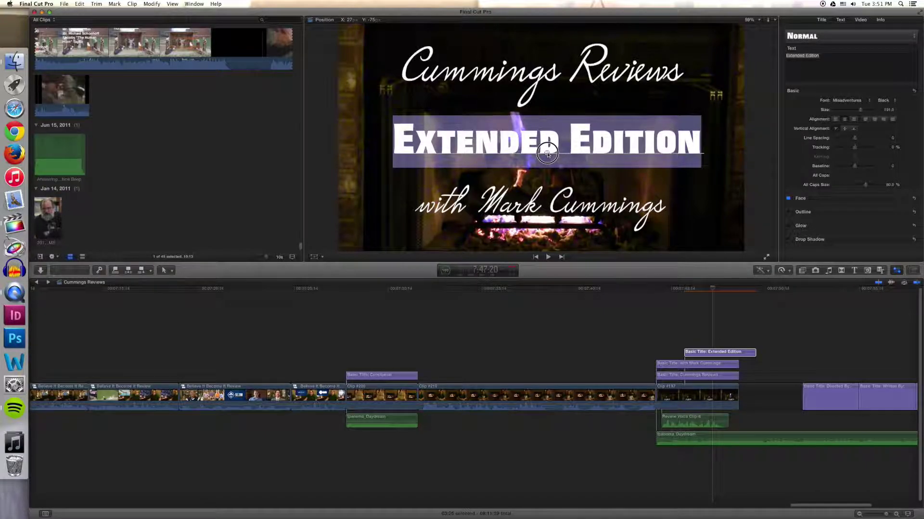
{"action": "left_click_drag", "start_coordinate": [860, 110], "coordinate": [862, 109]}
- Rotate the Extended Edition title with Transform so it slopes down to the right, and centre it diagonally between the script lines
{"action": "left_click", "coordinate": [684, 330]}
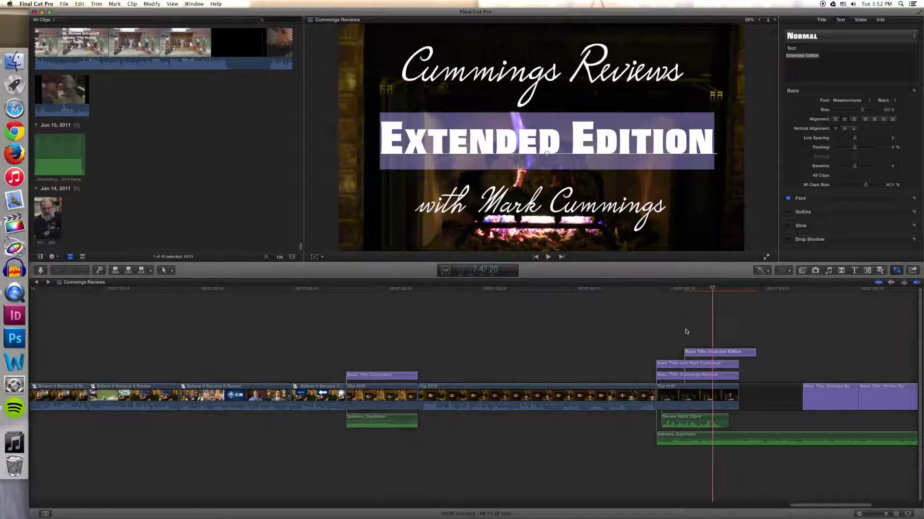
{"action": "left_click", "coordinate": [702, 354]}
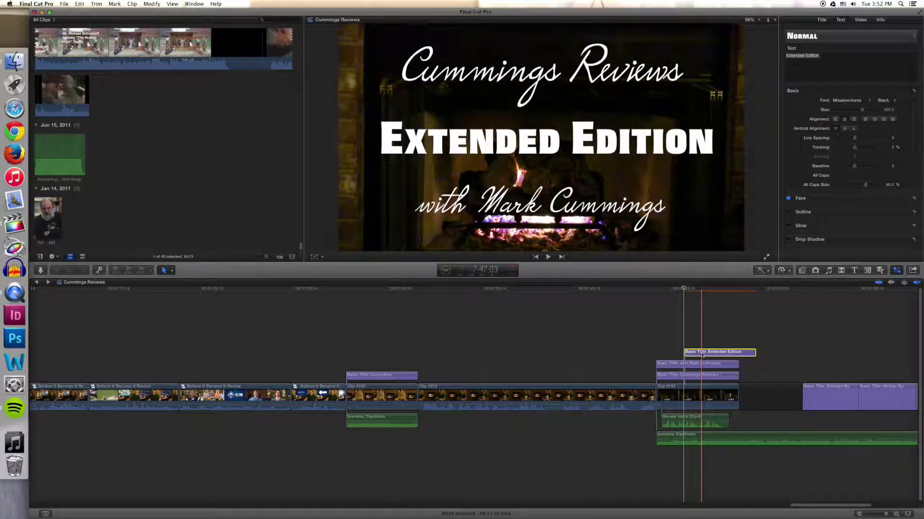
{"action": "left_click", "coordinate": [700, 331]}
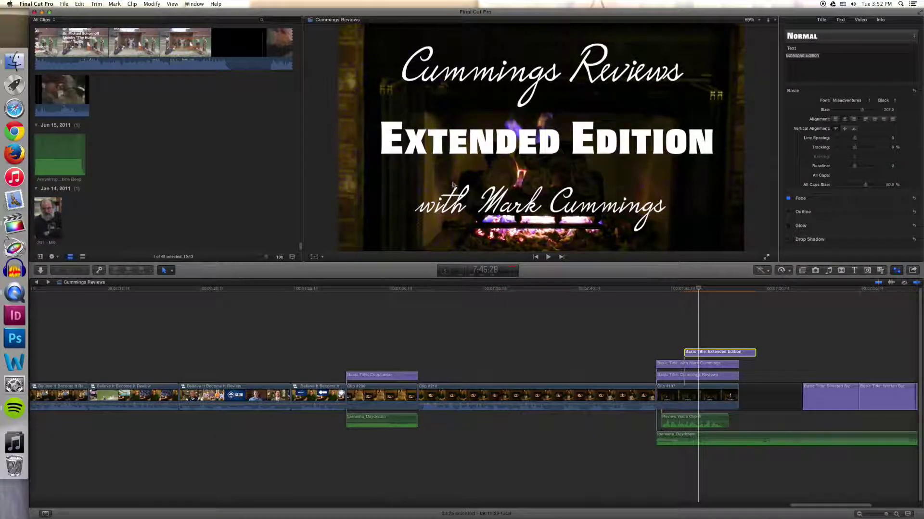
{"action": "left_click", "coordinate": [314, 257]}
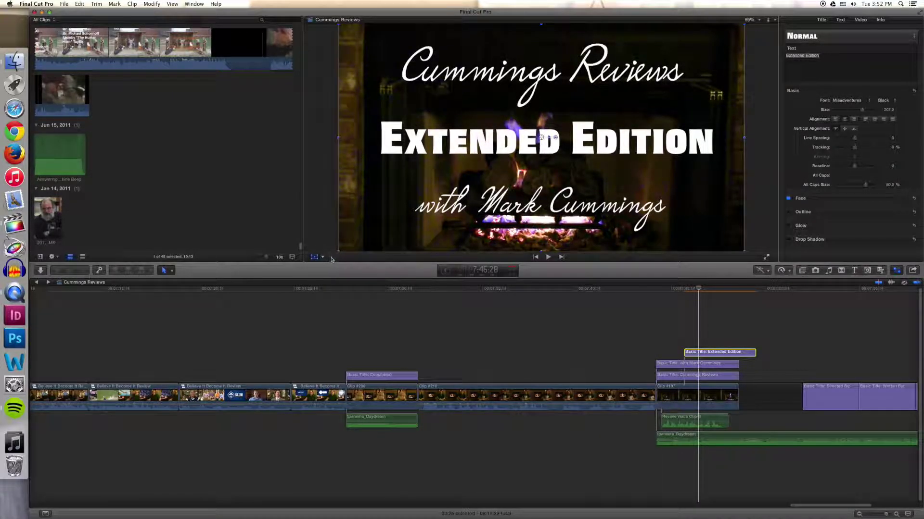
{"action": "left_click_drag", "start_coordinate": [556, 139], "coordinate": [557, 146]}
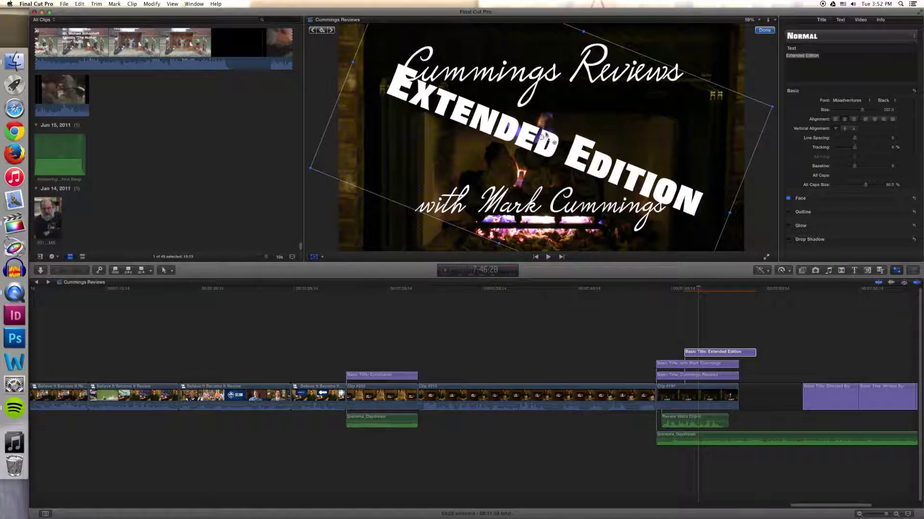
{"action": "left_click", "coordinate": [764, 31]}
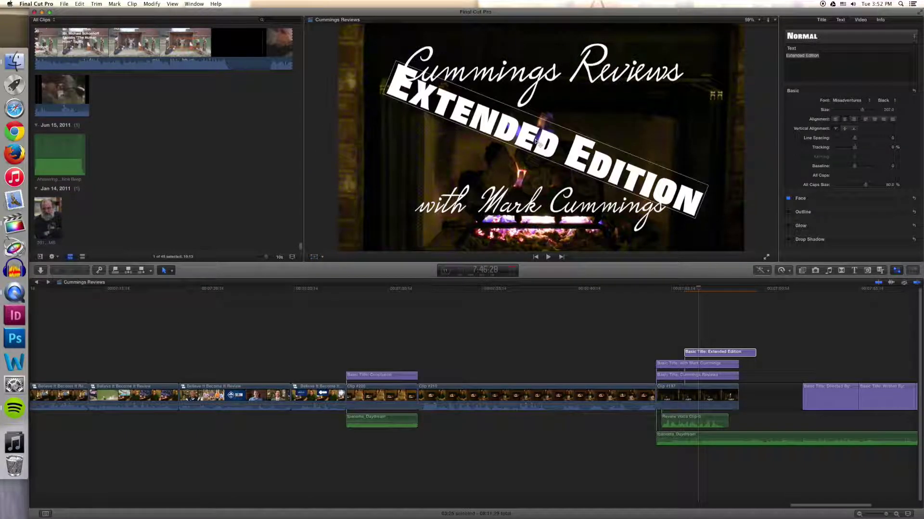
{"action": "left_click_drag", "start_coordinate": [533, 148], "coordinate": [578, 151]}
{"action": "left_click", "coordinate": [314, 257]}
{"action": "left_click", "coordinate": [770, 30]}
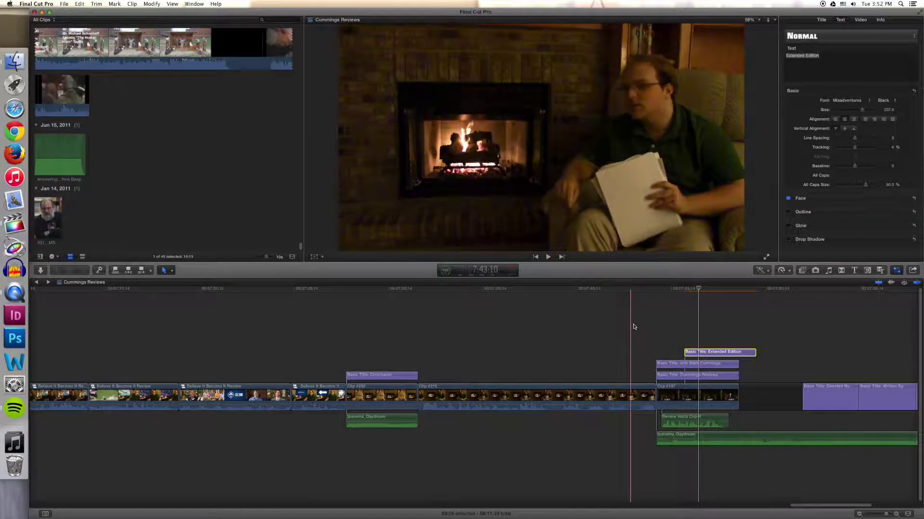
- Save the frame at about 7:46:28 as a JPEG image named Cummings Reviews Ex Thumb in the Follies folder under Movies
{"action": "left_click", "coordinate": [699, 333]}
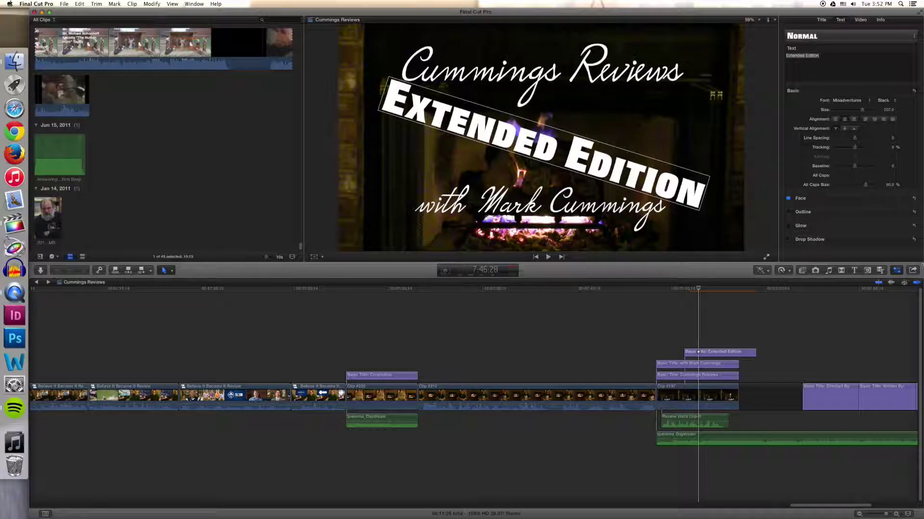
{"action": "left_click", "coordinate": [914, 274]}
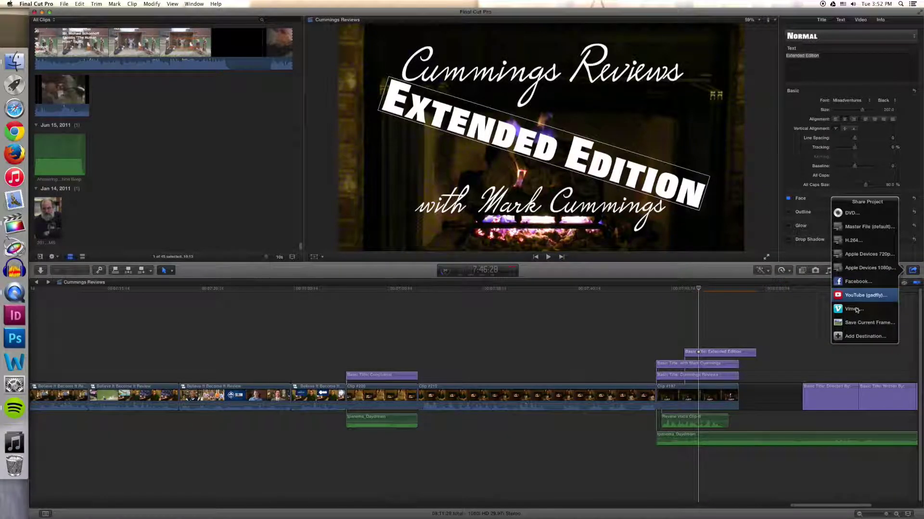
{"action": "left_click", "coordinate": [860, 325]}
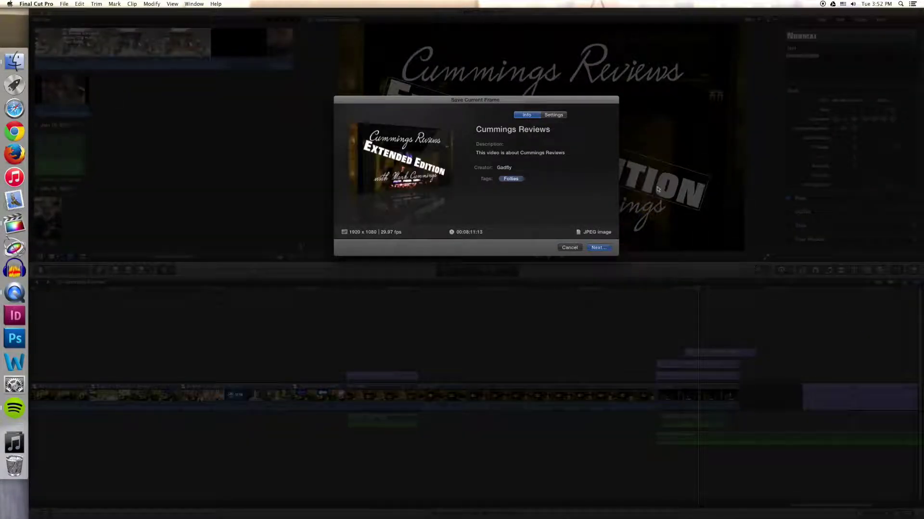
{"action": "left_click", "coordinate": [558, 115]}
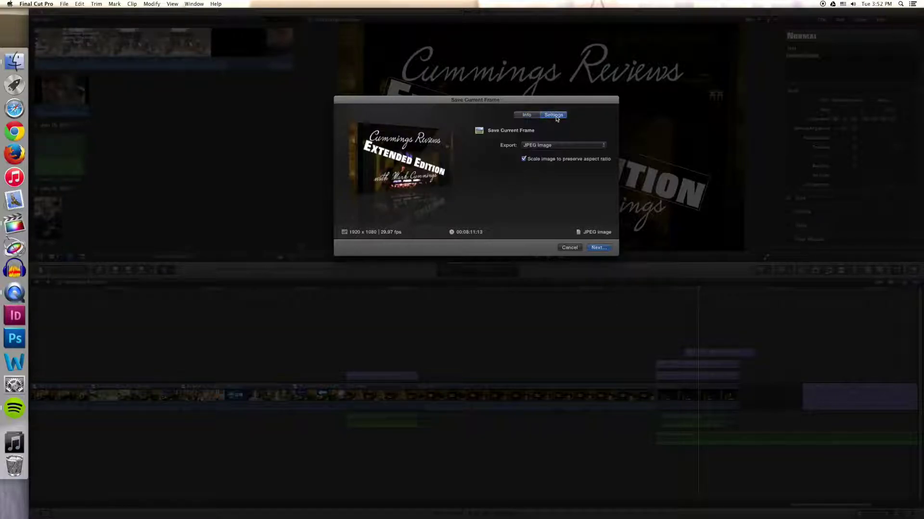
{"action": "left_click", "coordinate": [597, 247]}
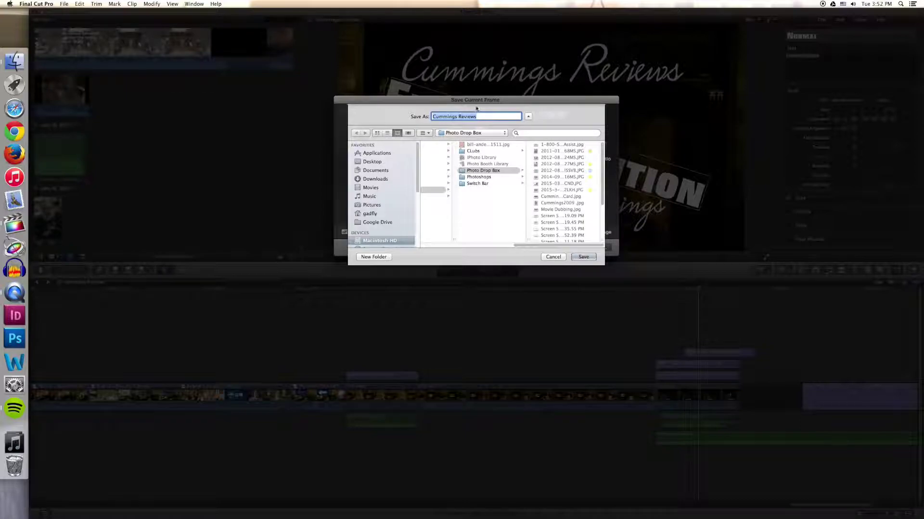
{"action": "left_click", "coordinate": [481, 117]}
{"action": "left_click", "coordinate": [371, 188]}
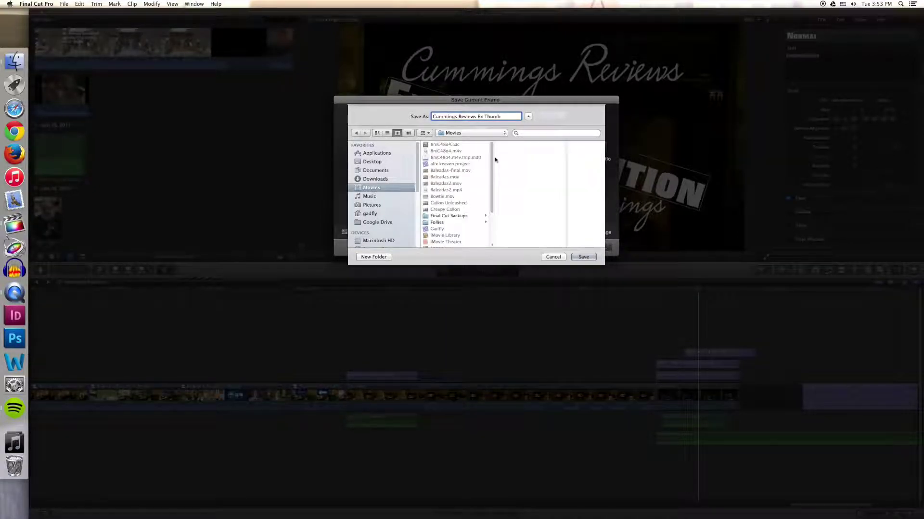
{"action": "left_click", "coordinate": [448, 222]}
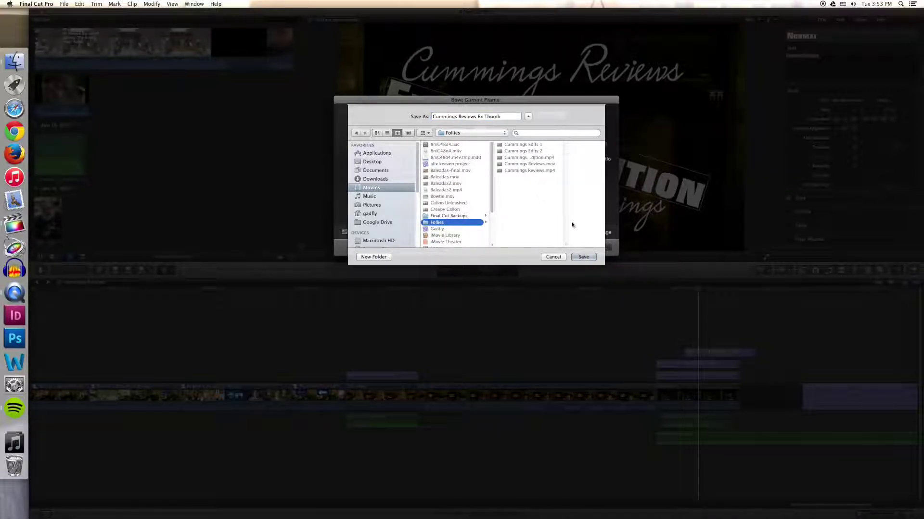
{"action": "left_click", "coordinate": [585, 256]}
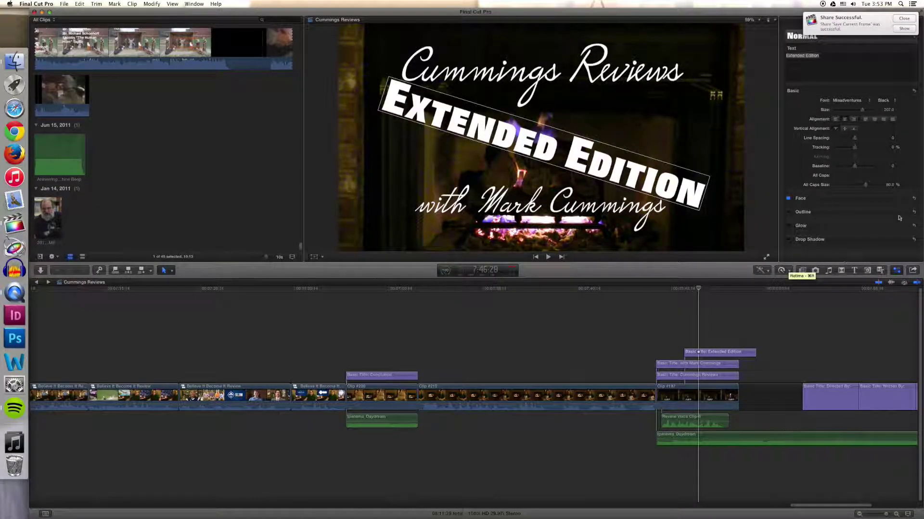
{"action": "left_click", "coordinate": [911, 273]}
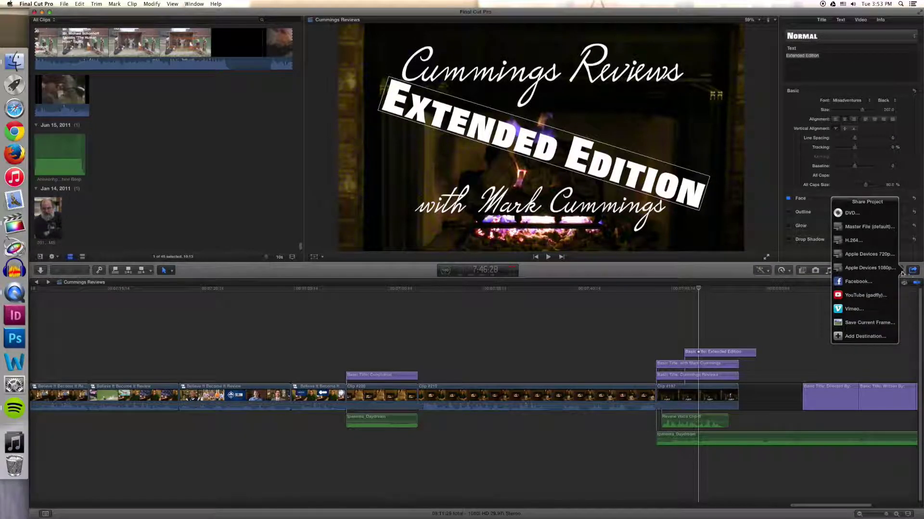
{"action": "left_click", "coordinate": [869, 232]}
{"action": "left_click", "coordinate": [567, 248]}
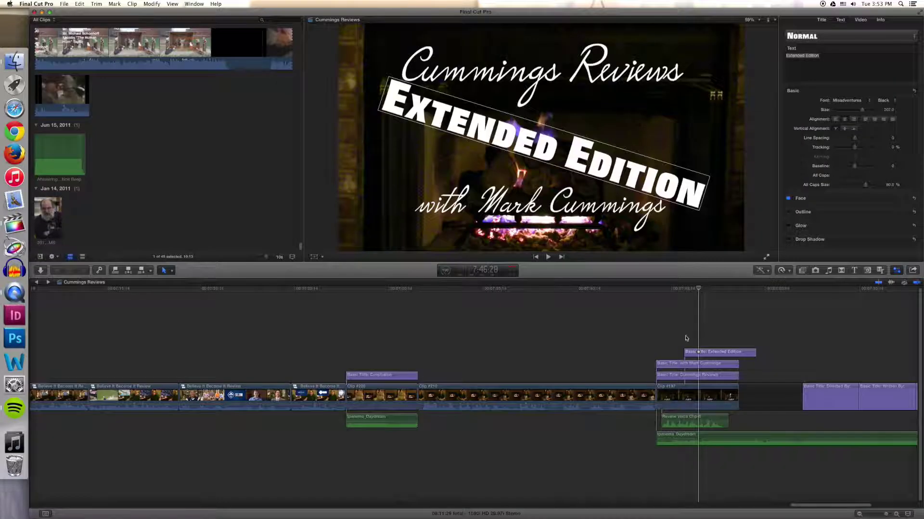
- Try deleting the Extended Edition title from above the closing titles, and undo the deletion
{"action": "left_click", "coordinate": [714, 355]}
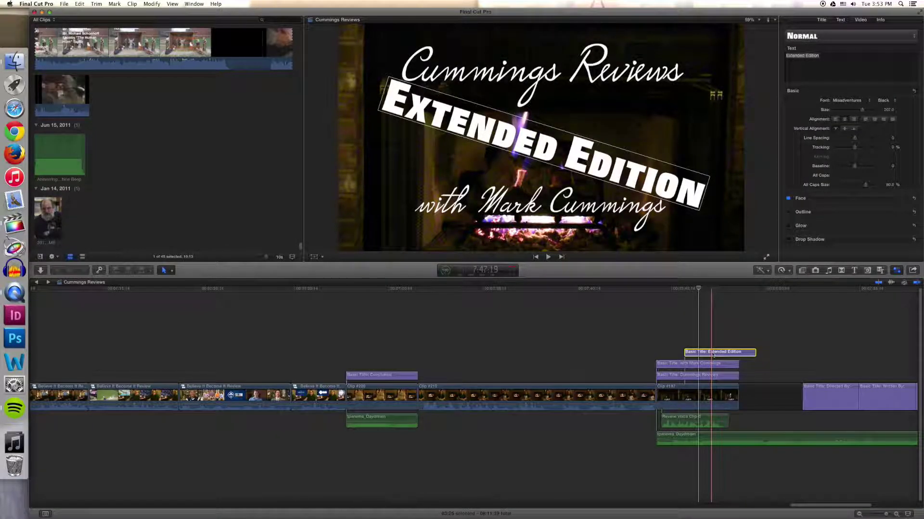
{"action": "key", "text": "Delete"}
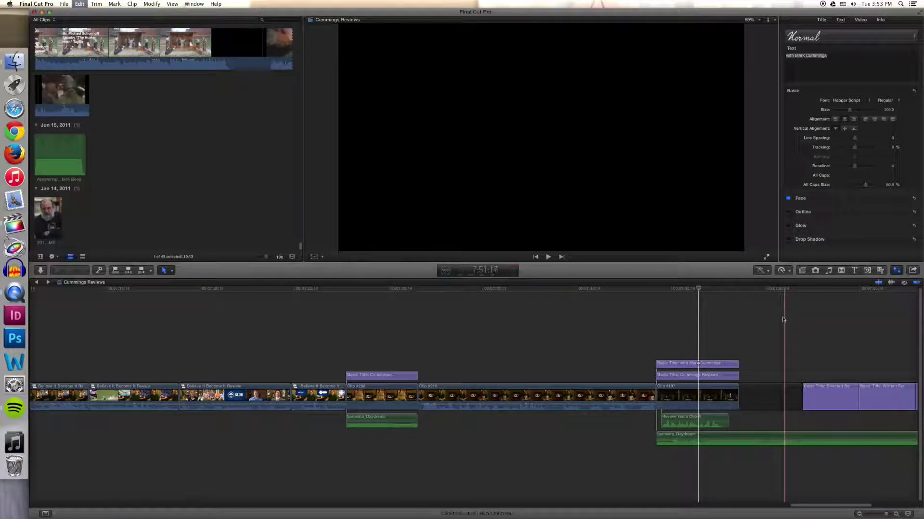
{"action": "key", "text": "super+z"}
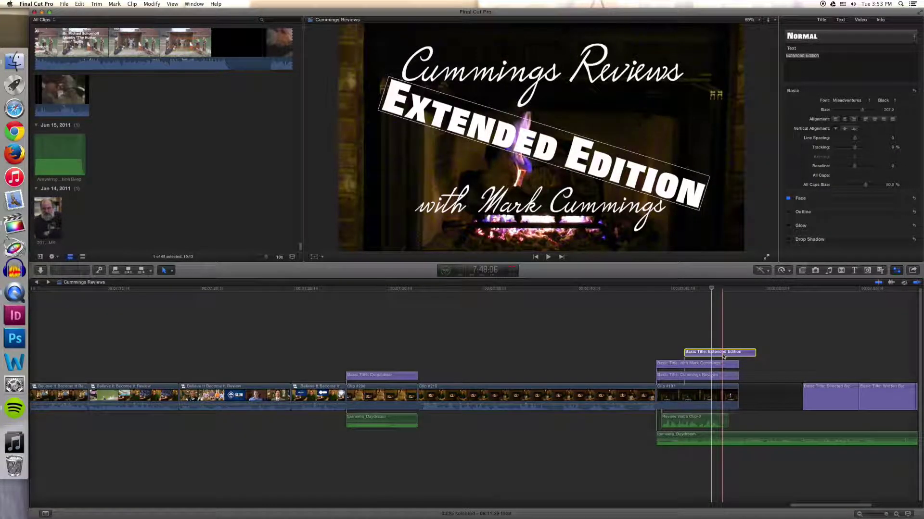
- Disable the Extended Edition title above the closing titles while keeping it in the timeline
{"action": "key", "text": "z"}
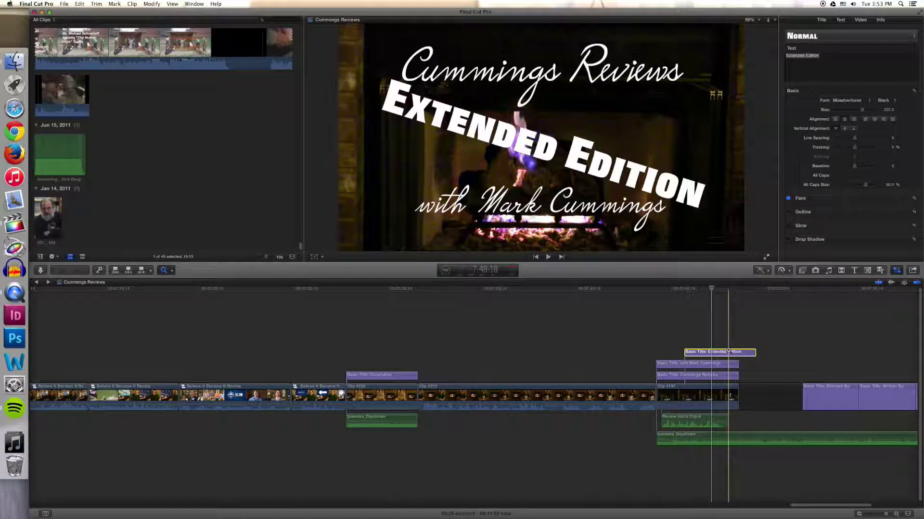
{"action": "key", "text": "a"}
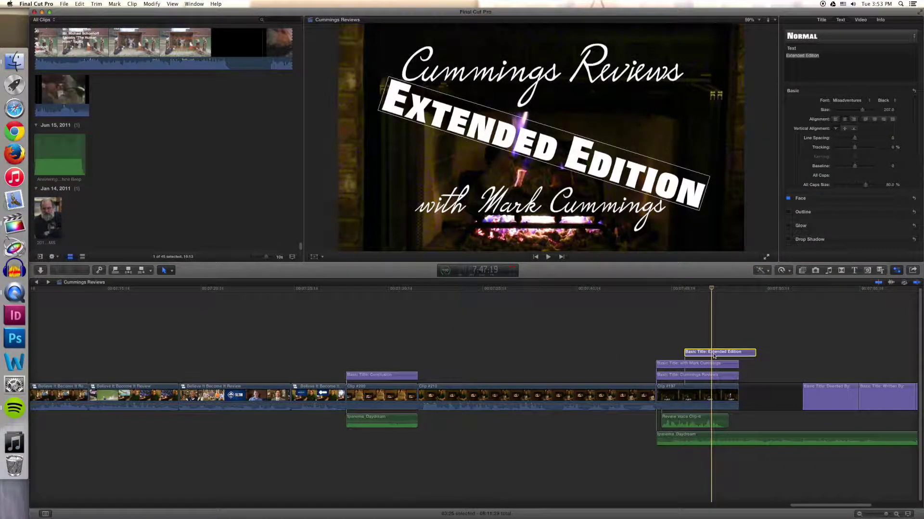
{"action": "key", "text": "v"}
{"action": "left_click", "coordinate": [745, 339]}
{"action": "left_click", "coordinate": [741, 352]}
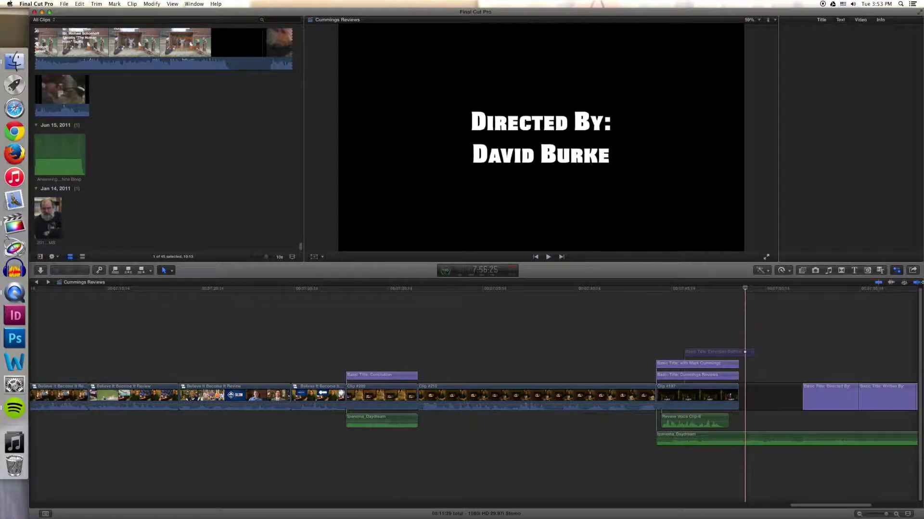
- Export the project as a master file named Cummings Reviews Extended in the Follies folder under Movies, checking the export settings first
{"action": "left_click", "coordinate": [913, 270]}
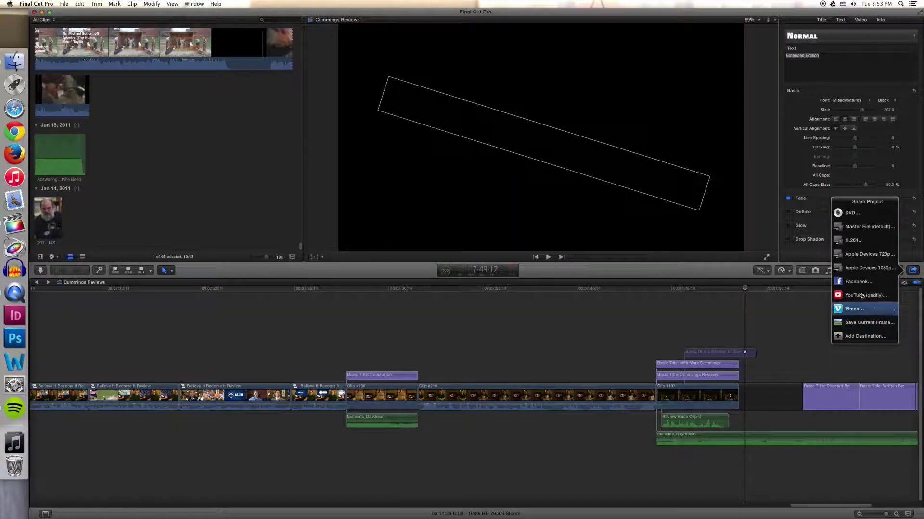
{"action": "left_click", "coordinate": [863, 227]}
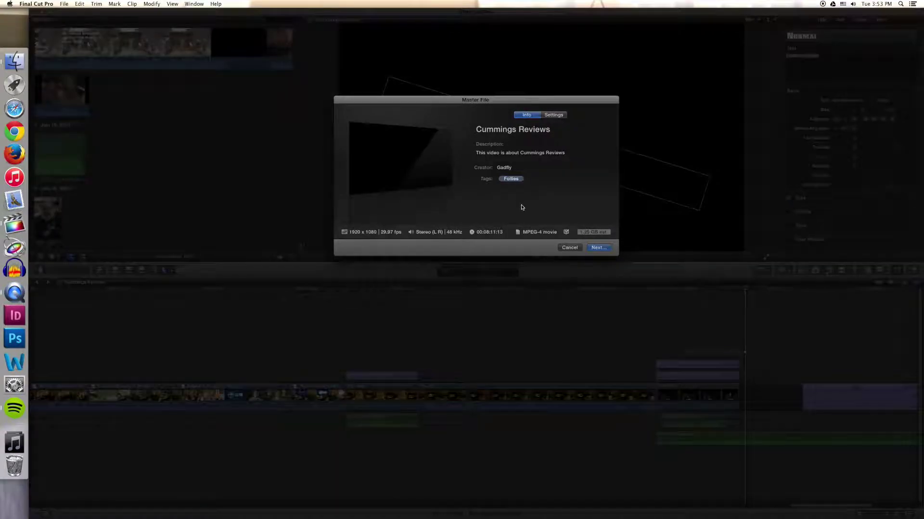
{"action": "left_click", "coordinate": [553, 115]}
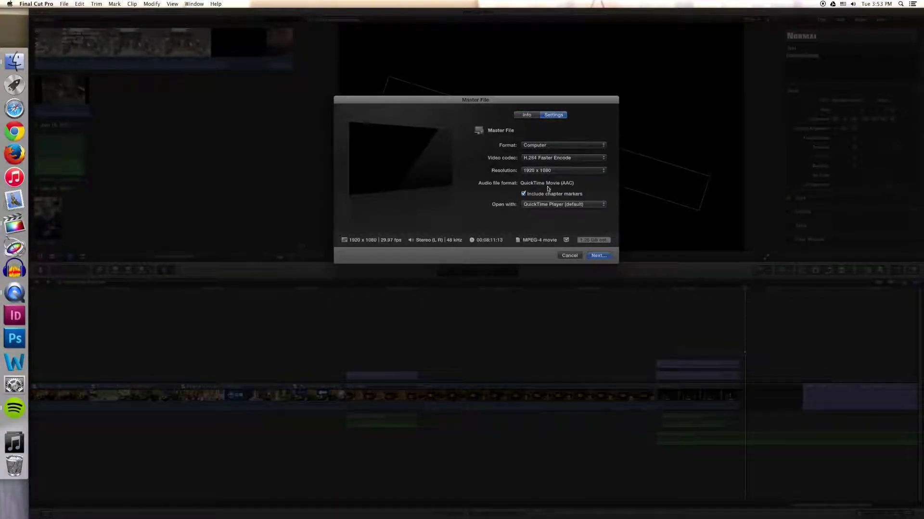
{"action": "left_click", "coordinate": [598, 256]}
{"action": "left_click", "coordinate": [488, 116]}
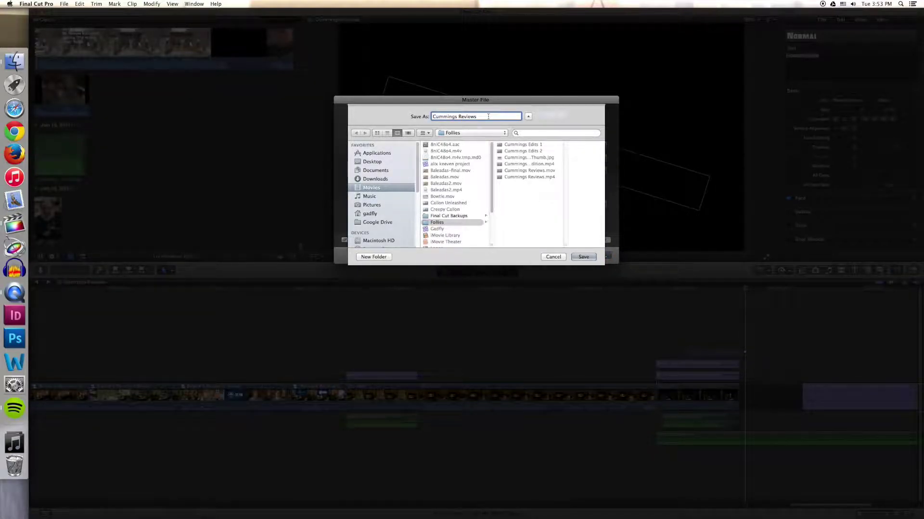
{"action": "type", "text": "Extended"}
{"action": "left_click", "coordinate": [584, 257]}
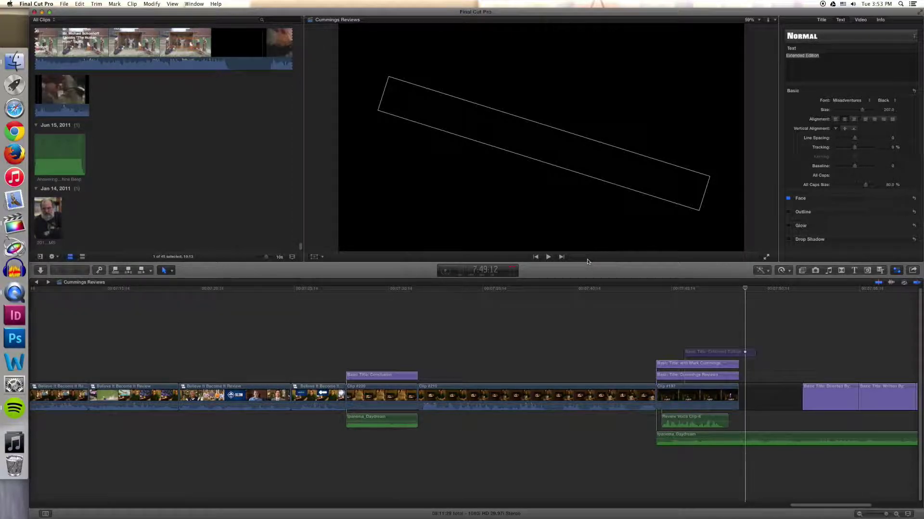
- Check the sharing progress of the master file export in the background tasks, including its individual transcoding task
{"action": "key", "text": "super+9"}
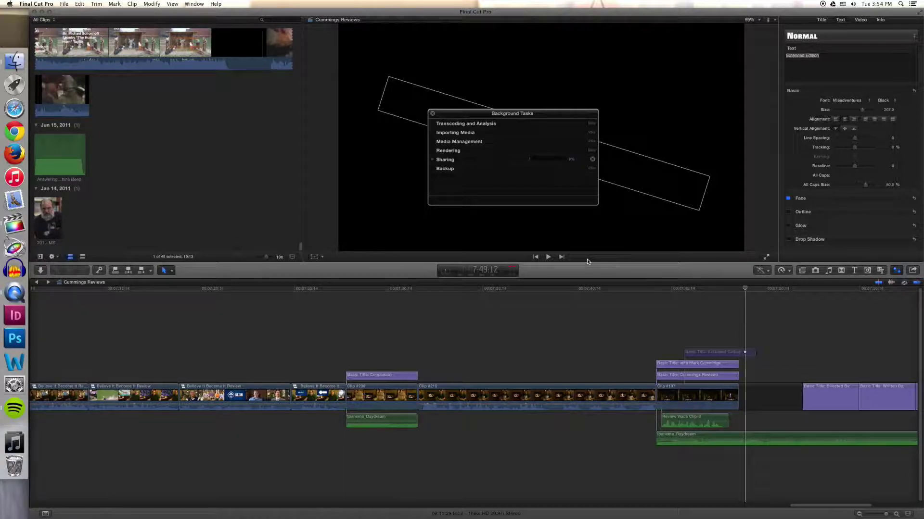
{"action": "left_click", "coordinate": [432, 160]}
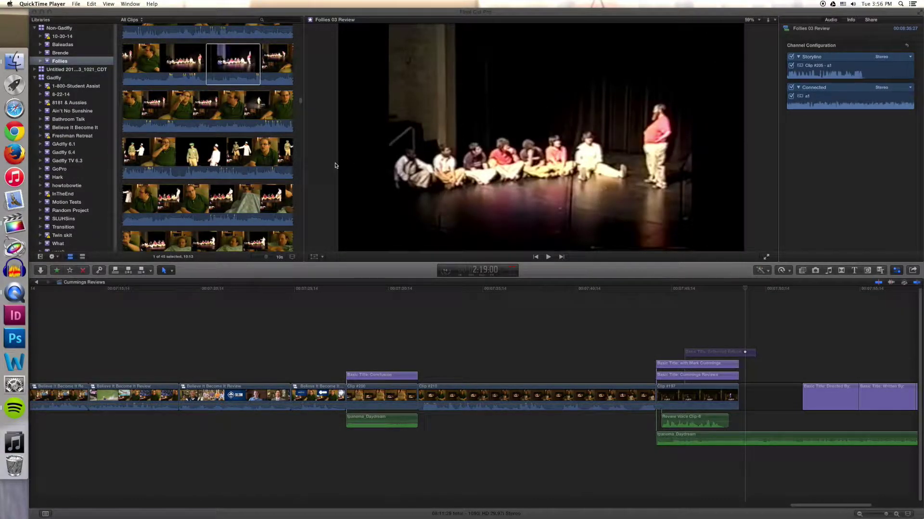
{"action": "left_click", "coordinate": [371, 274]}
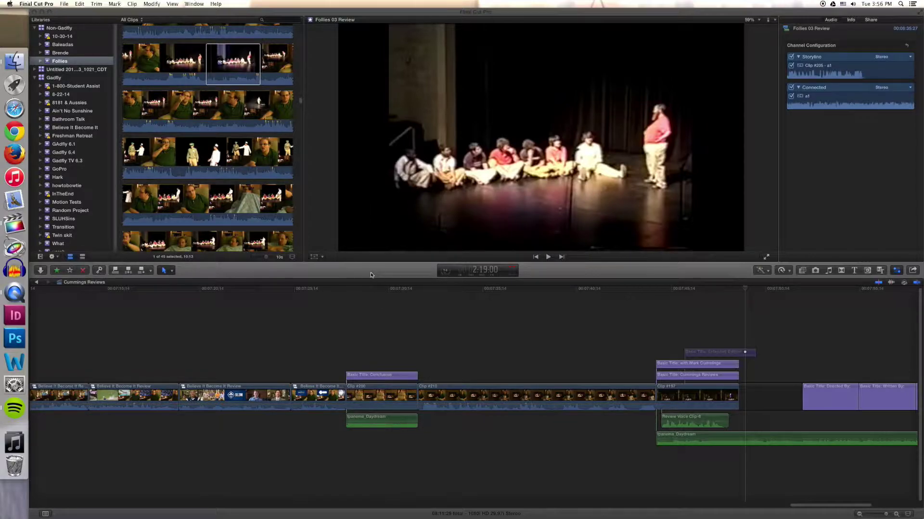
{"action": "key", "text": "super+9"}
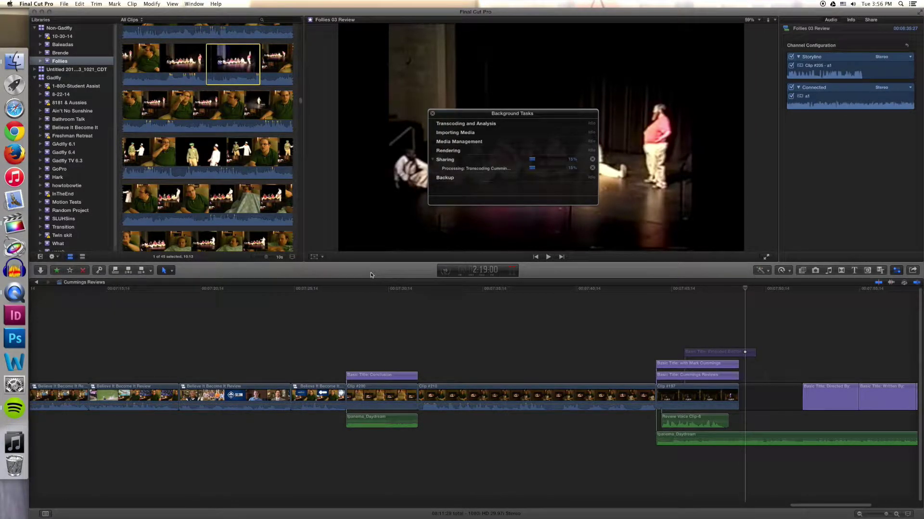
{"action": "key", "text": "super+9"}
- Create a new event named Follies BTS in the Non-Gadfly library, with a new project included
{"action": "left_click", "coordinate": [64, 4]}
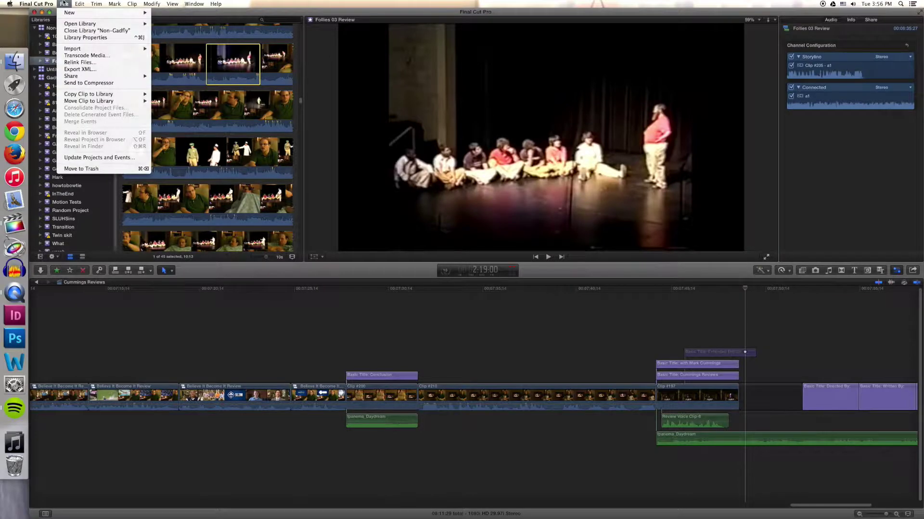
{"action": "mouse_move", "coordinate": [118, 13]}
{"action": "left_click", "coordinate": [168, 21]}
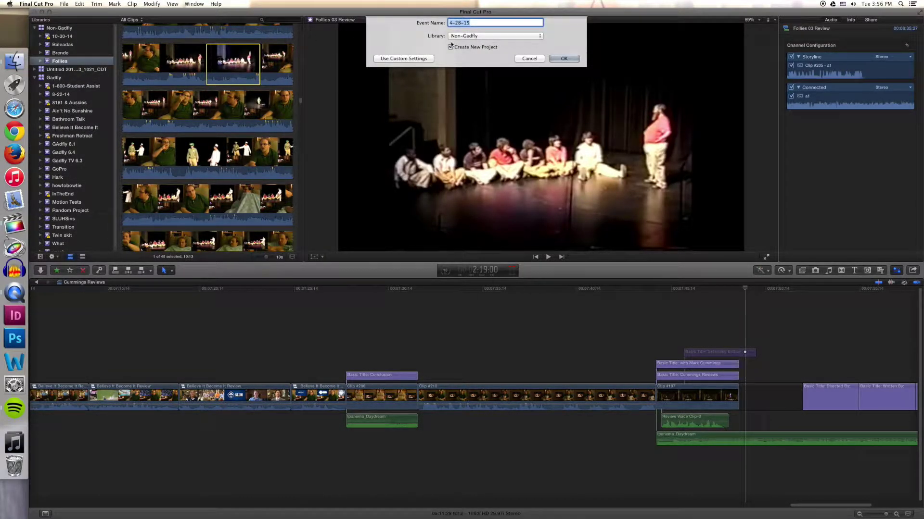
{"action": "type", "text": "Follies BTS"}
{"action": "key", "text": "Return"}
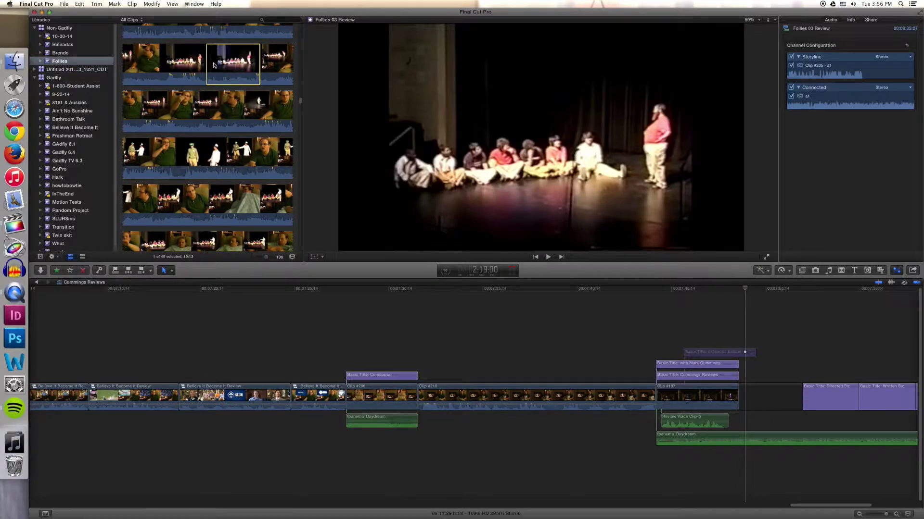
- Rename the untitled project in the Follies BTS event as Cummings Reviews Behind the Scenes and select it
{"action": "left_click", "coordinate": [65, 70]}
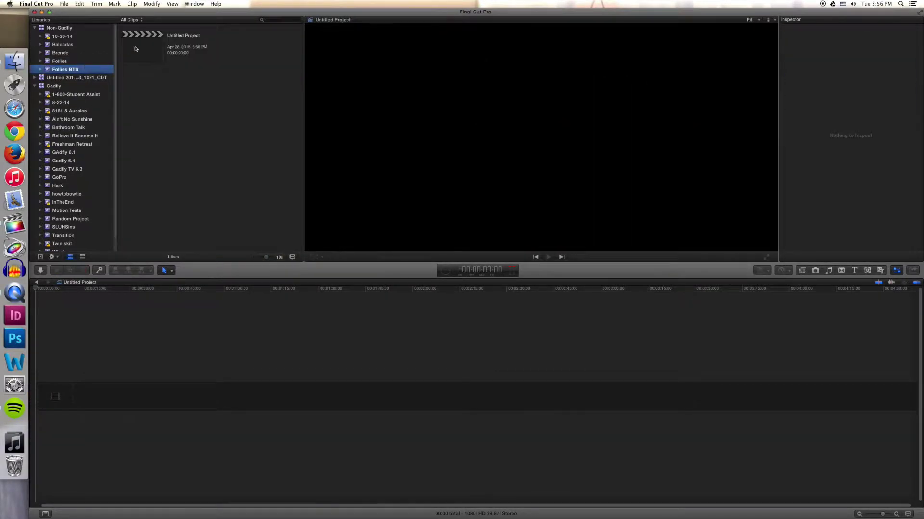
{"action": "left_click", "coordinate": [189, 36]}
{"action": "type", "text": "Cummings "}
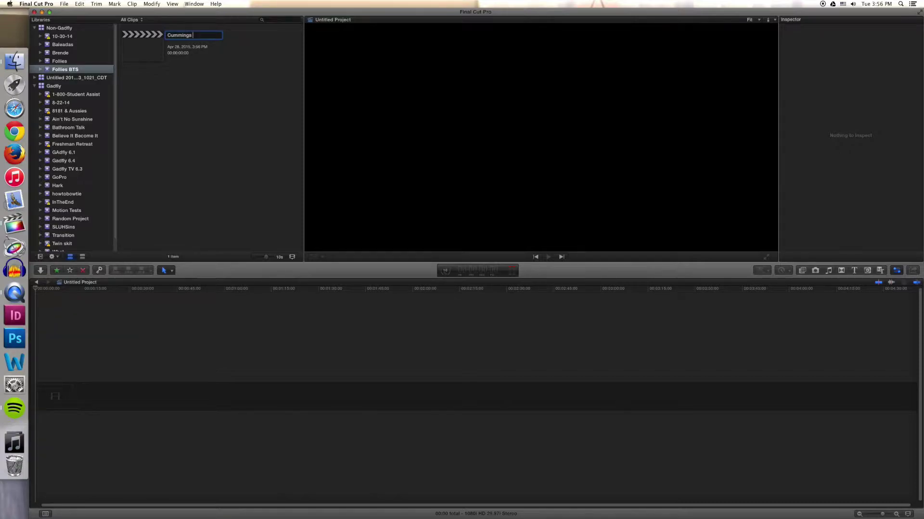
{"action": "type", "text": "Reviews B"}
{"action": "key", "text": "super+a"}
{"action": "type", "text": "Behind the Scenes"}
{"action": "key", "text": "Return"}
{"action": "left_click", "coordinate": [153, 52]}
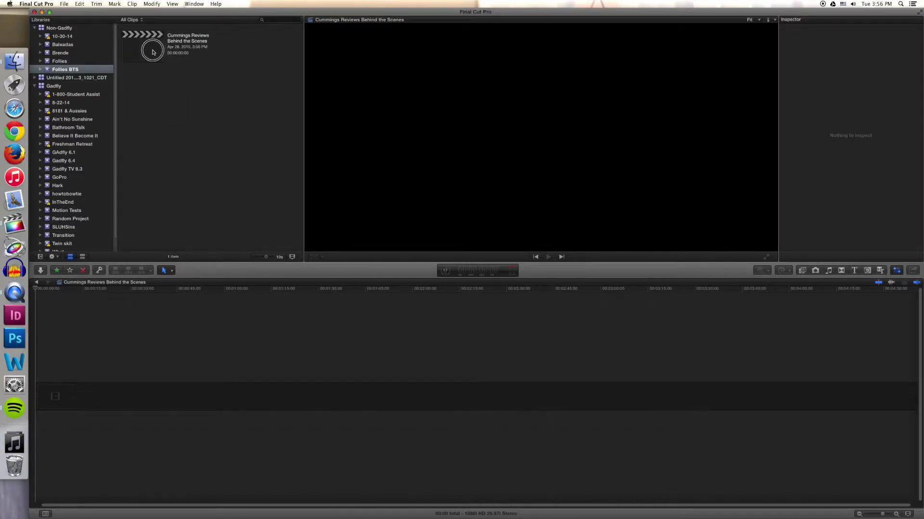